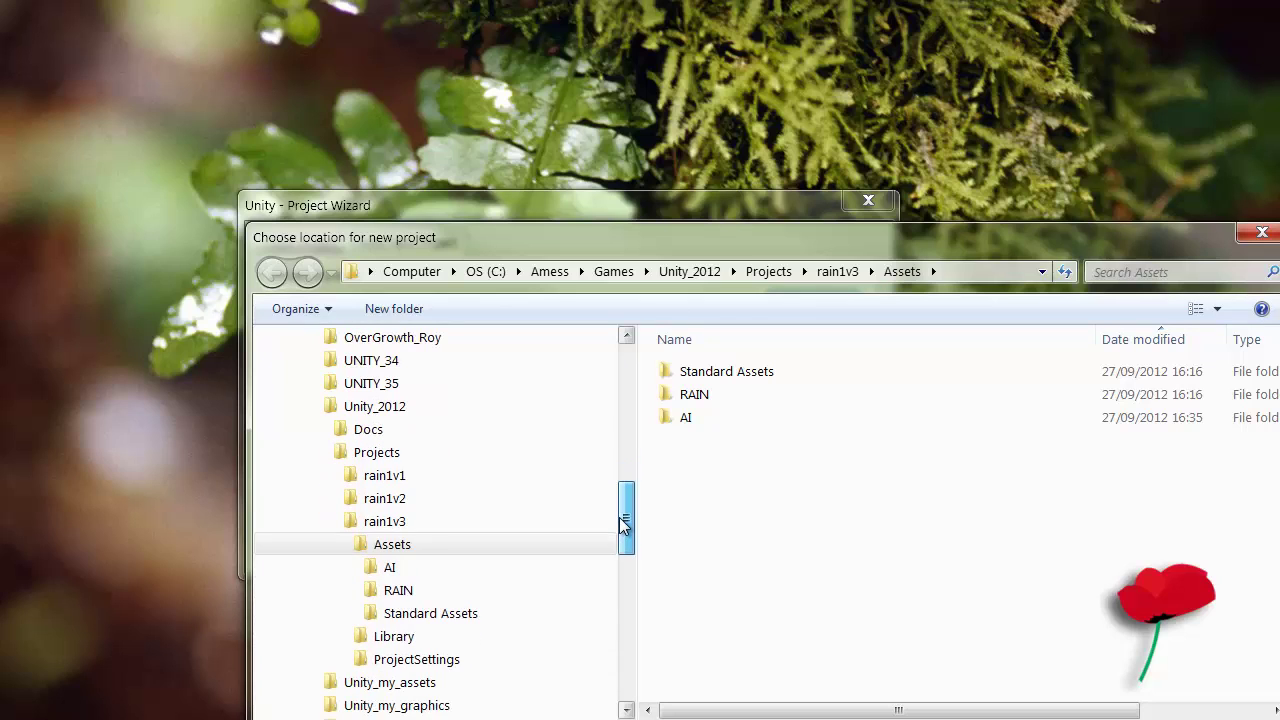
Create a folder named rain1v4 inside the Unity_2012 Projects folder and choose it as the new project's location.
{"action": "left_click", "coordinate": [490, 546]}
{"action": "left_click", "coordinate": [382, 458]}
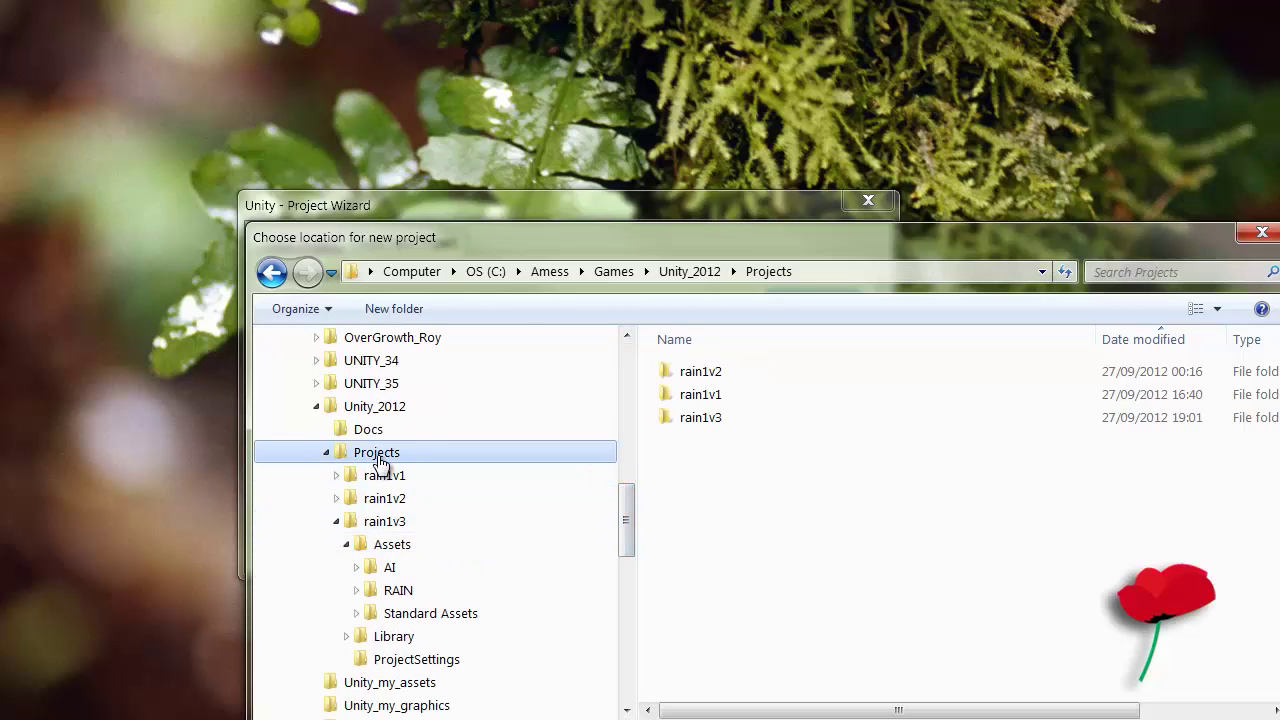
{"action": "left_click", "coordinate": [392, 309]}
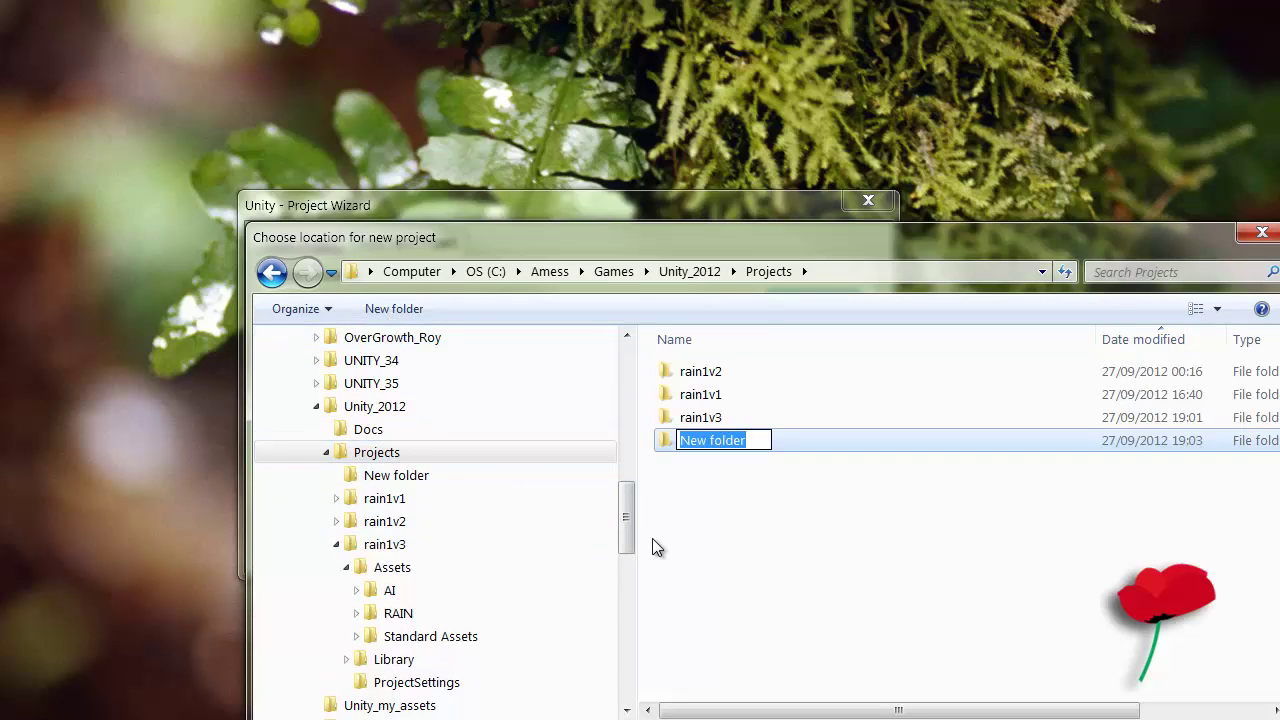
{"action": "type", "text": "rain"}
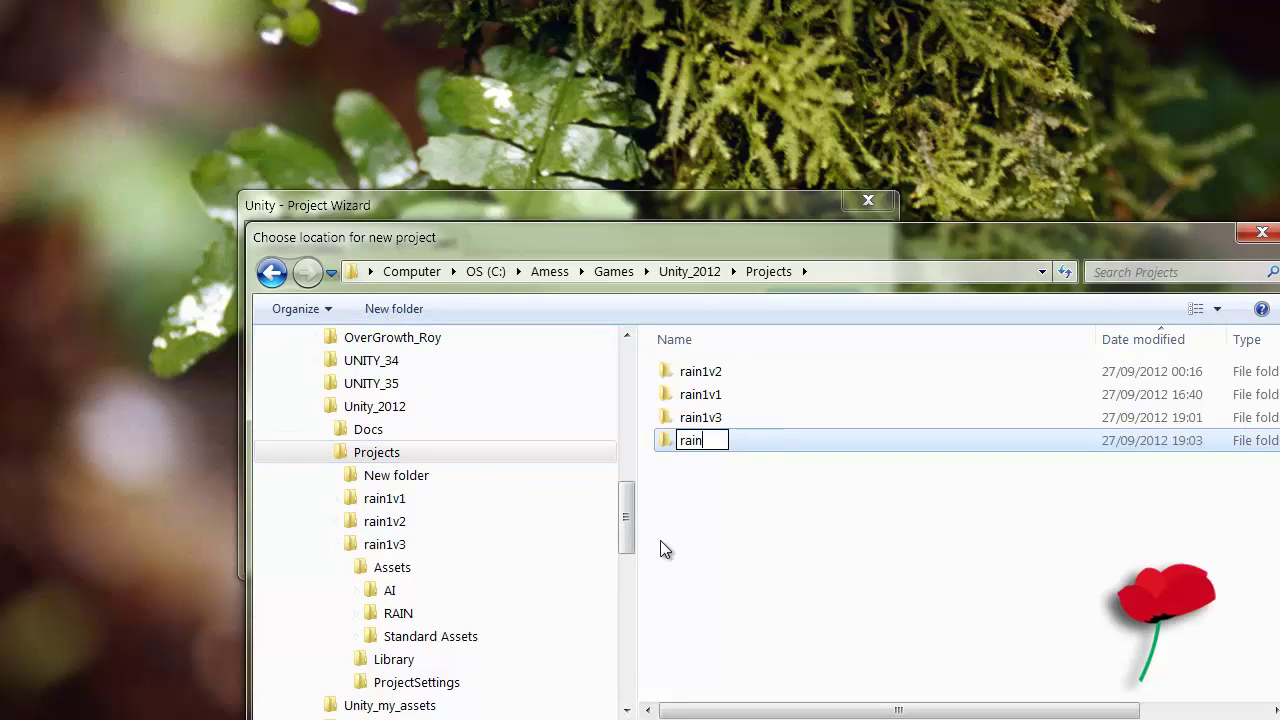
{"action": "type", "text": "1v5"}
{"action": "key", "text": "BackSpace"}
{"action": "type", "text": "4"}
{"action": "key", "text": "Return"}
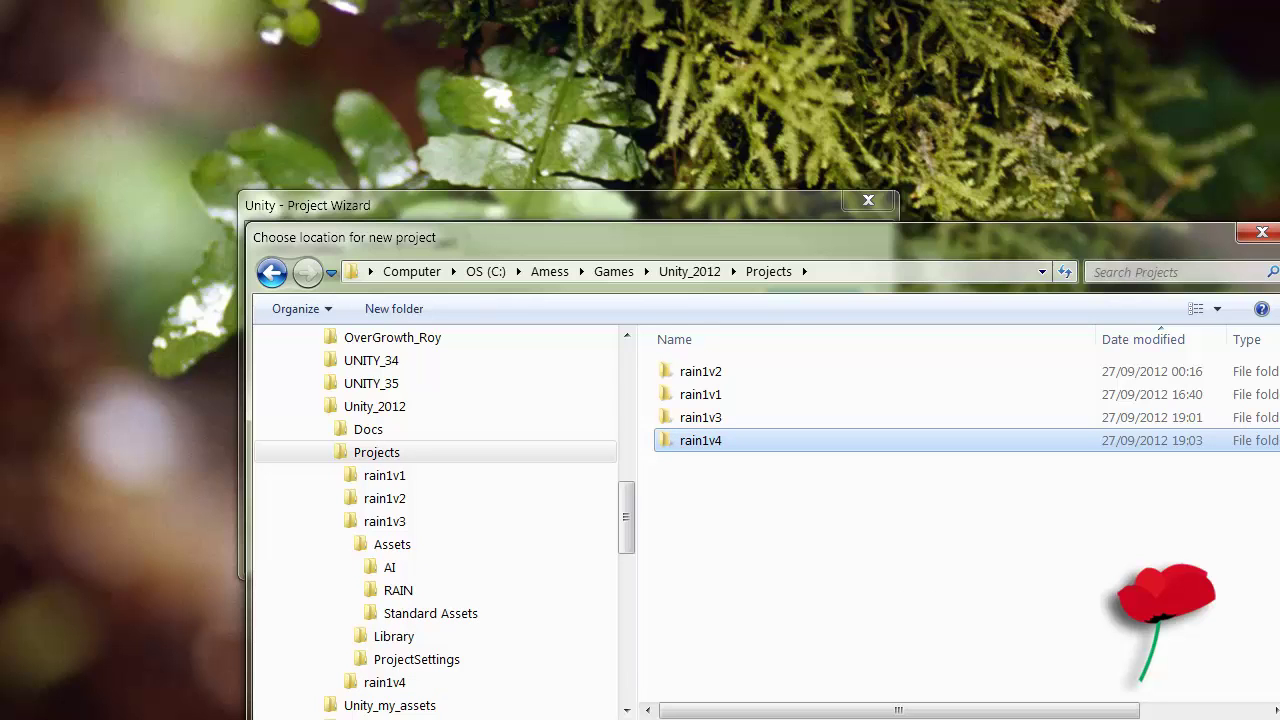
{"action": "key", "text": "Return"}
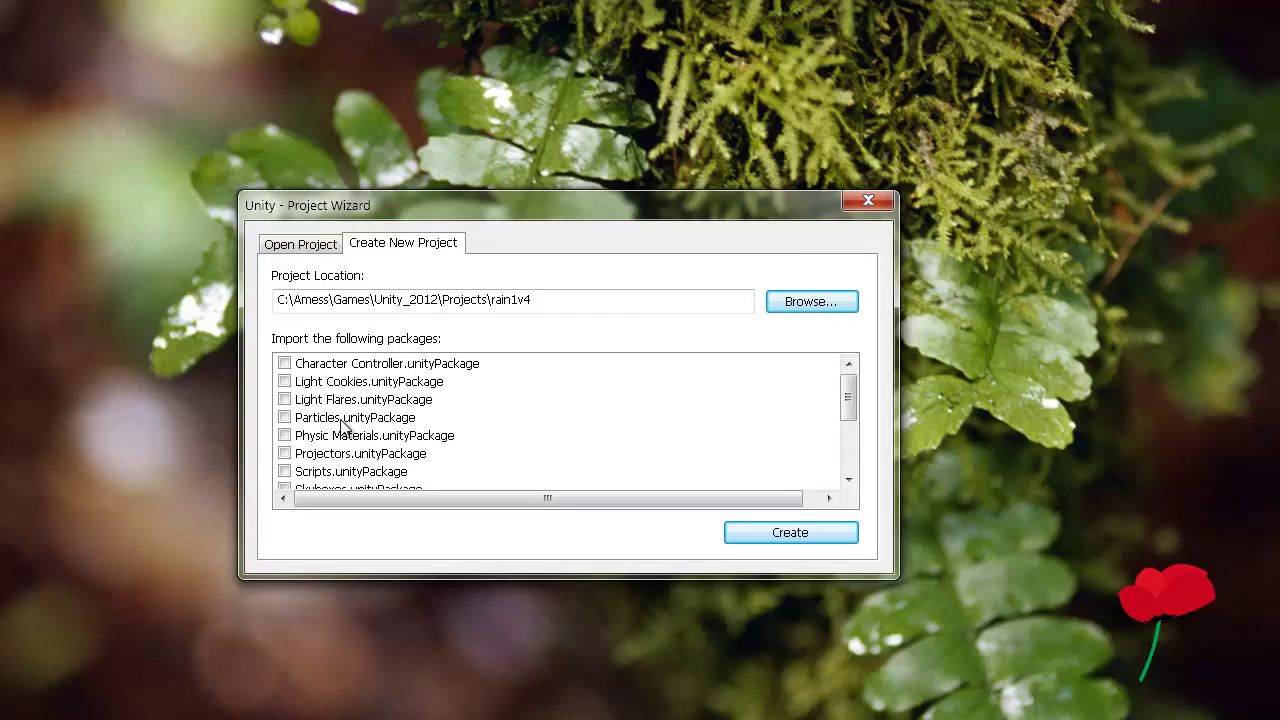
Include the Character Controller and RAINone packages in the new project.
{"action": "left_click", "coordinate": [285, 364]}
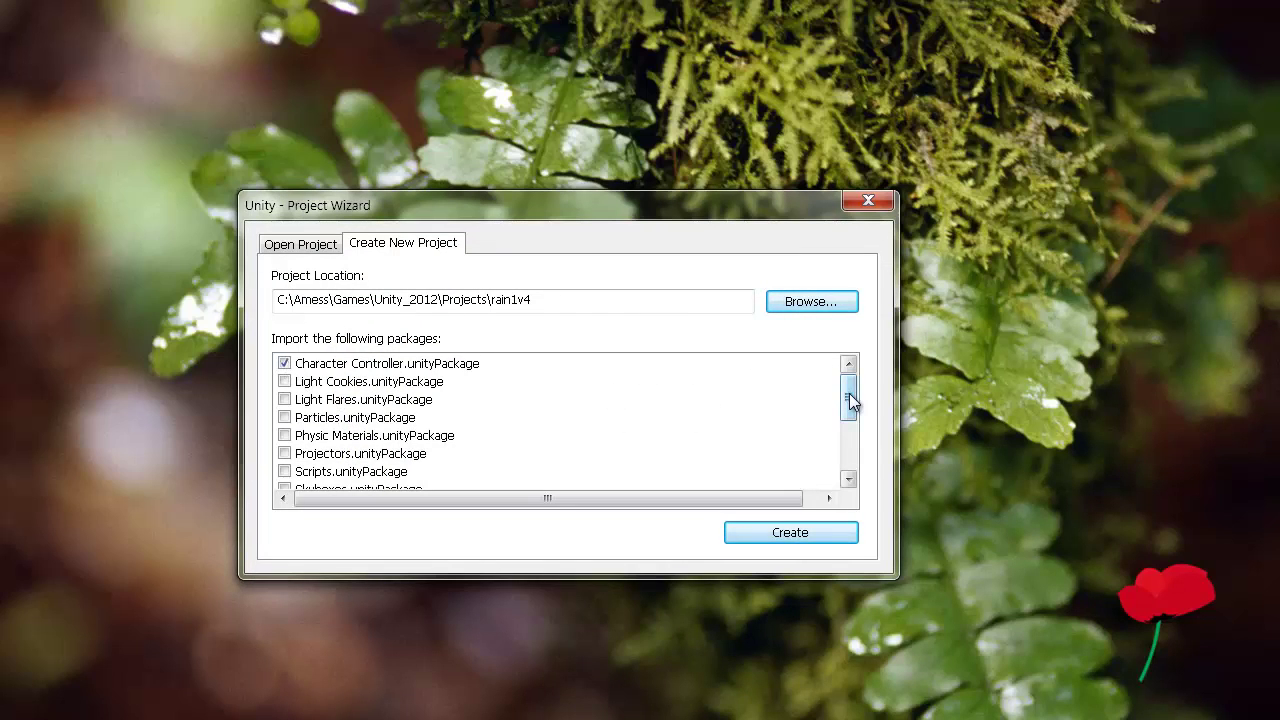
{"action": "left_click_drag", "start_coordinate": [851, 400], "coordinate": [852, 468]}
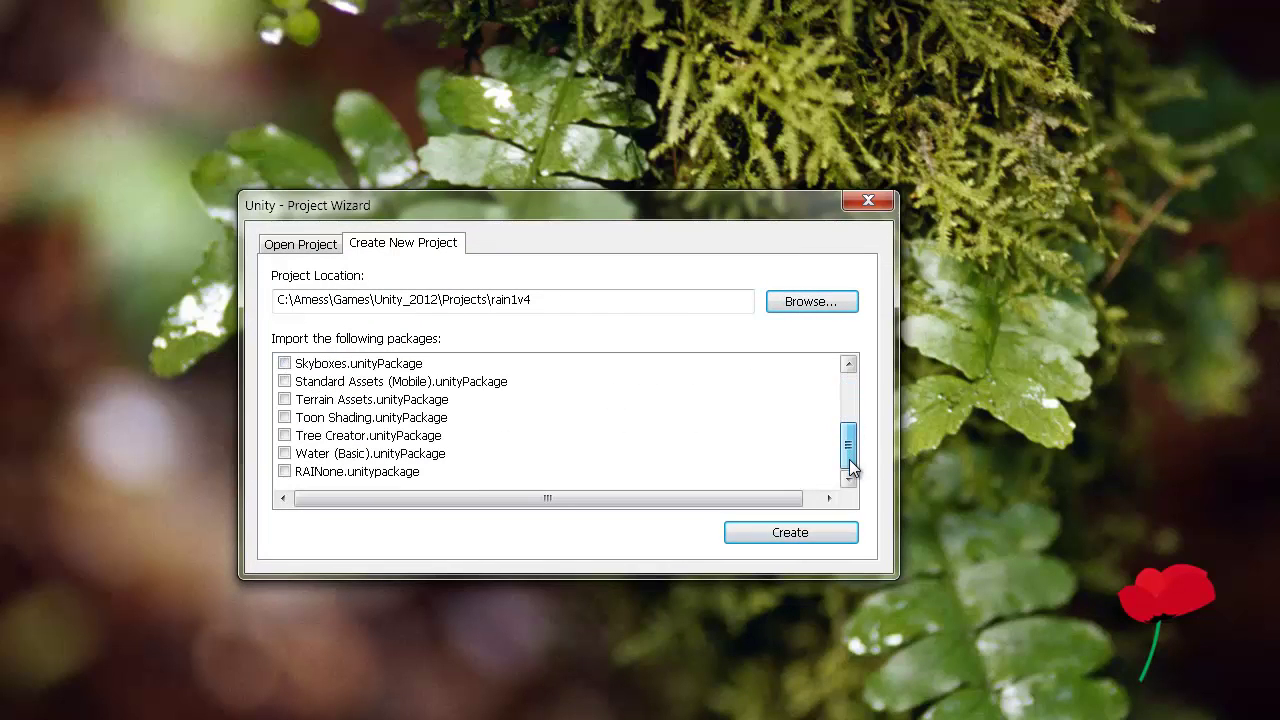
{"action": "left_click", "coordinate": [285, 471]}
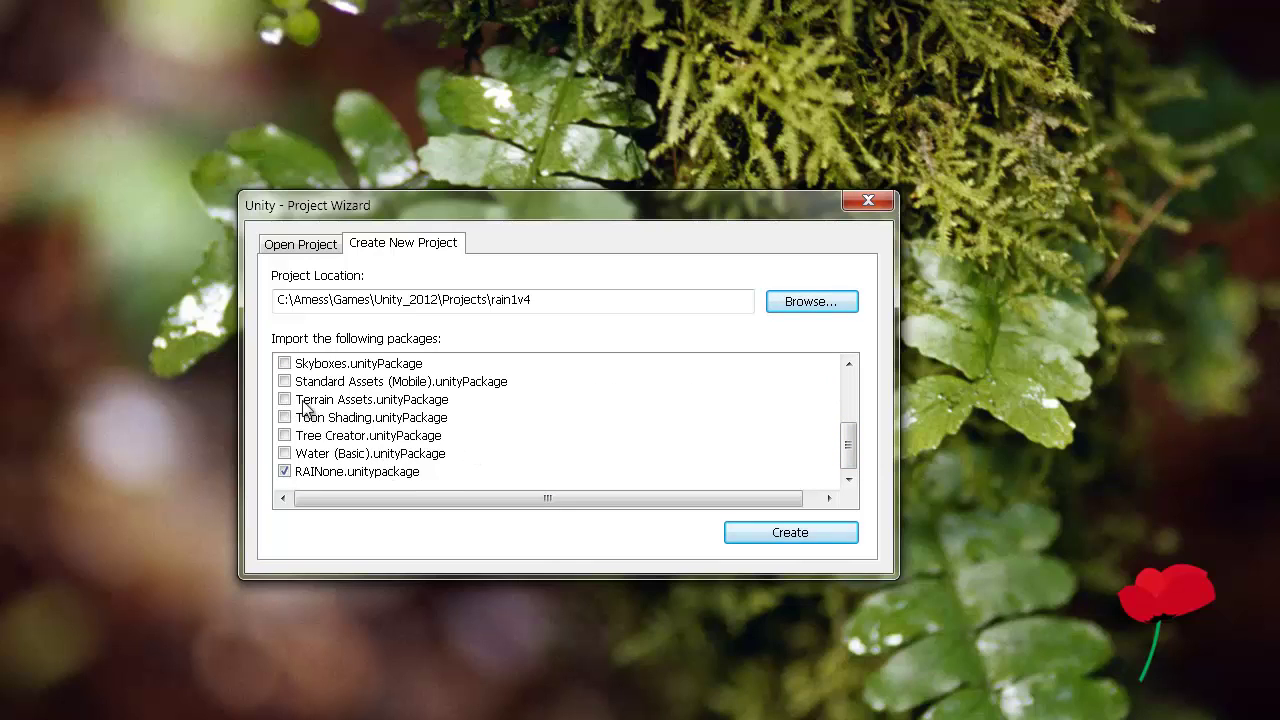
Review the package list, include the Terrain Assets package as well, and create the project.
{"action": "scroll", "coordinate": [659, 432], "scroll_direction": "up", "scroll_amount": 2}
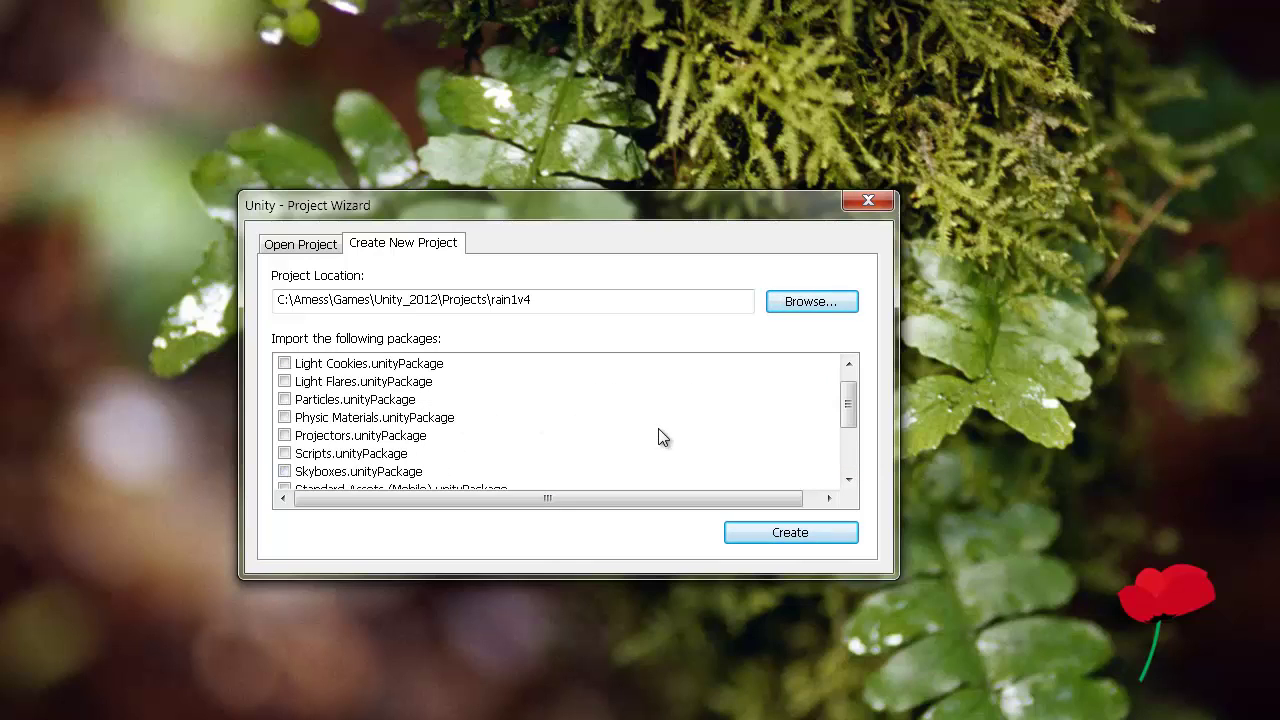
{"action": "scroll", "coordinate": [659, 432], "scroll_direction": "up", "scroll_amount": 1}
{"action": "scroll", "coordinate": [659, 437], "scroll_direction": "down", "scroll_amount": 1}
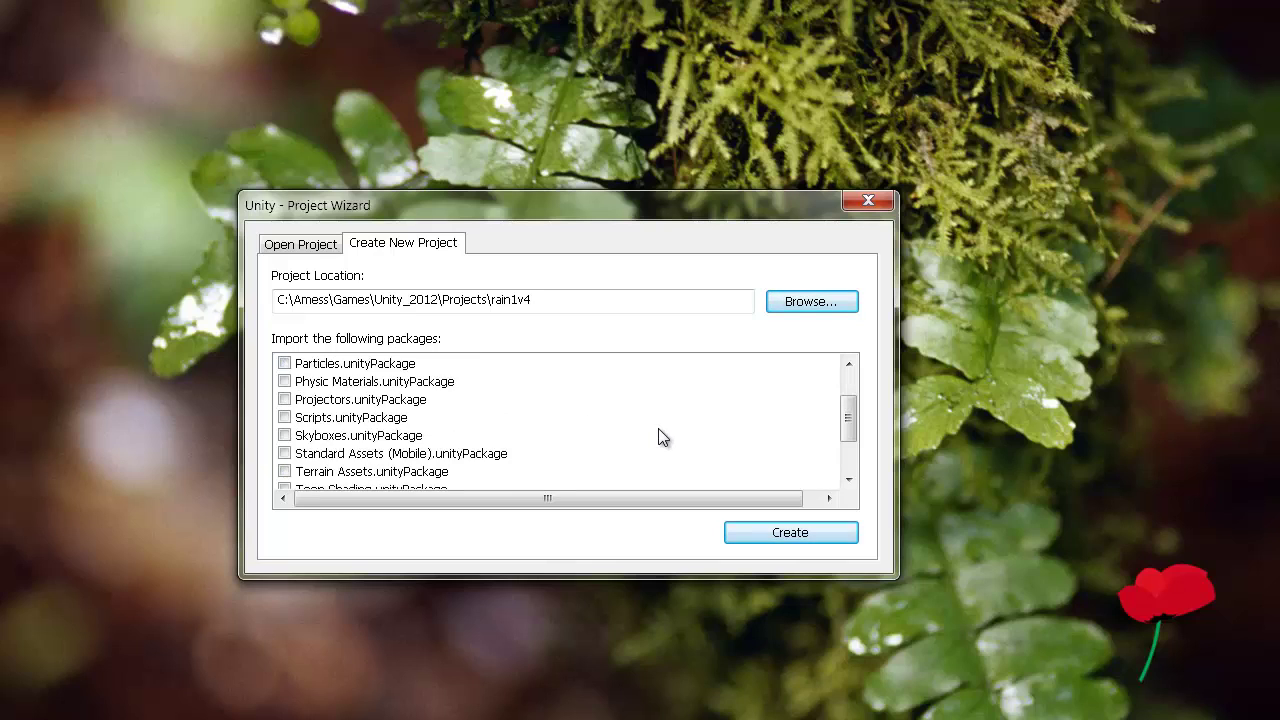
{"action": "scroll", "coordinate": [659, 437], "scroll_direction": "down", "scroll_amount": 1}
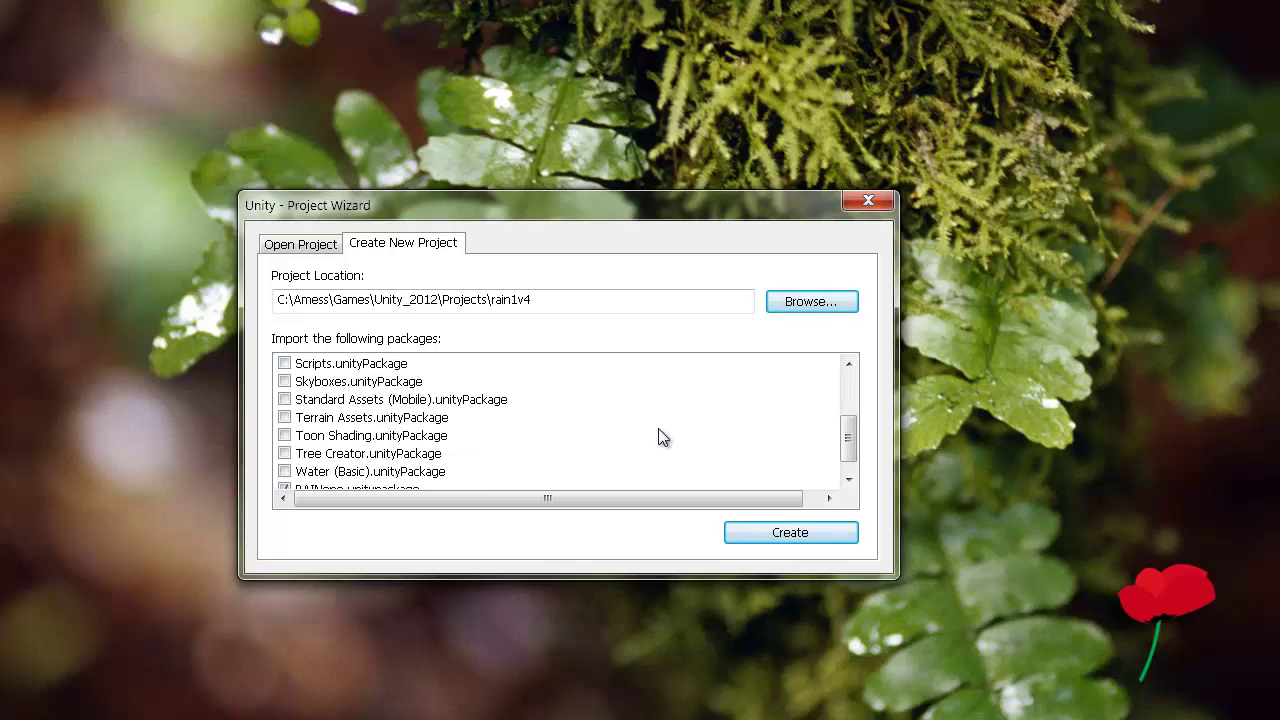
{"action": "scroll", "coordinate": [659, 437], "scroll_direction": "down", "scroll_amount": 1}
{"action": "scroll", "coordinate": [659, 437], "scroll_direction": "up", "scroll_amount": 3}
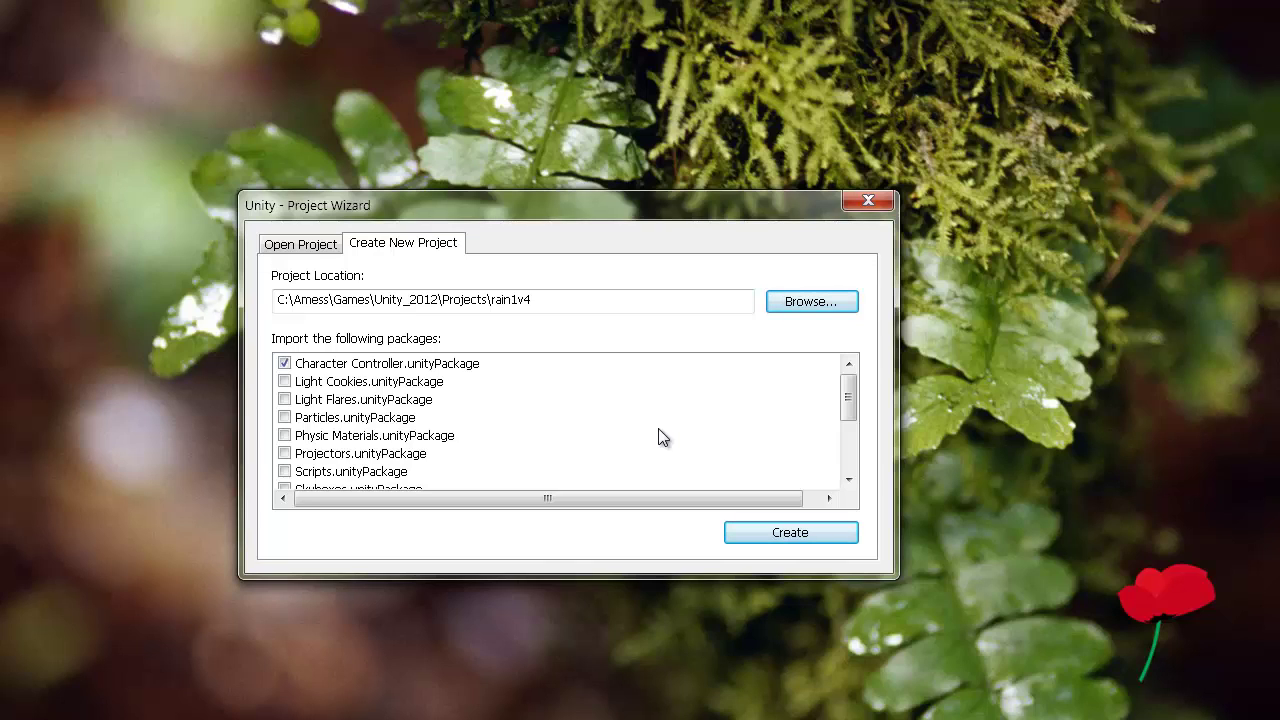
{"action": "scroll", "coordinate": [659, 437], "scroll_direction": "down", "scroll_amount": 1}
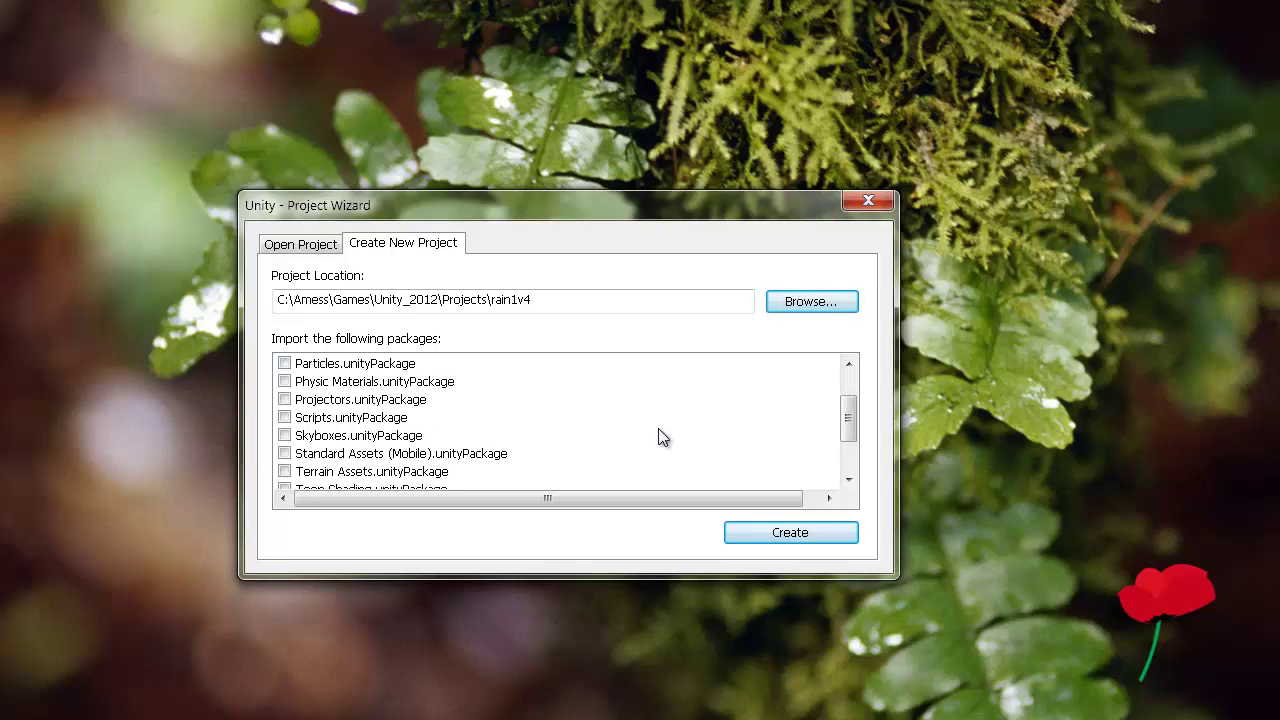
{"action": "scroll", "coordinate": [659, 437], "scroll_direction": "down", "scroll_amount": 1}
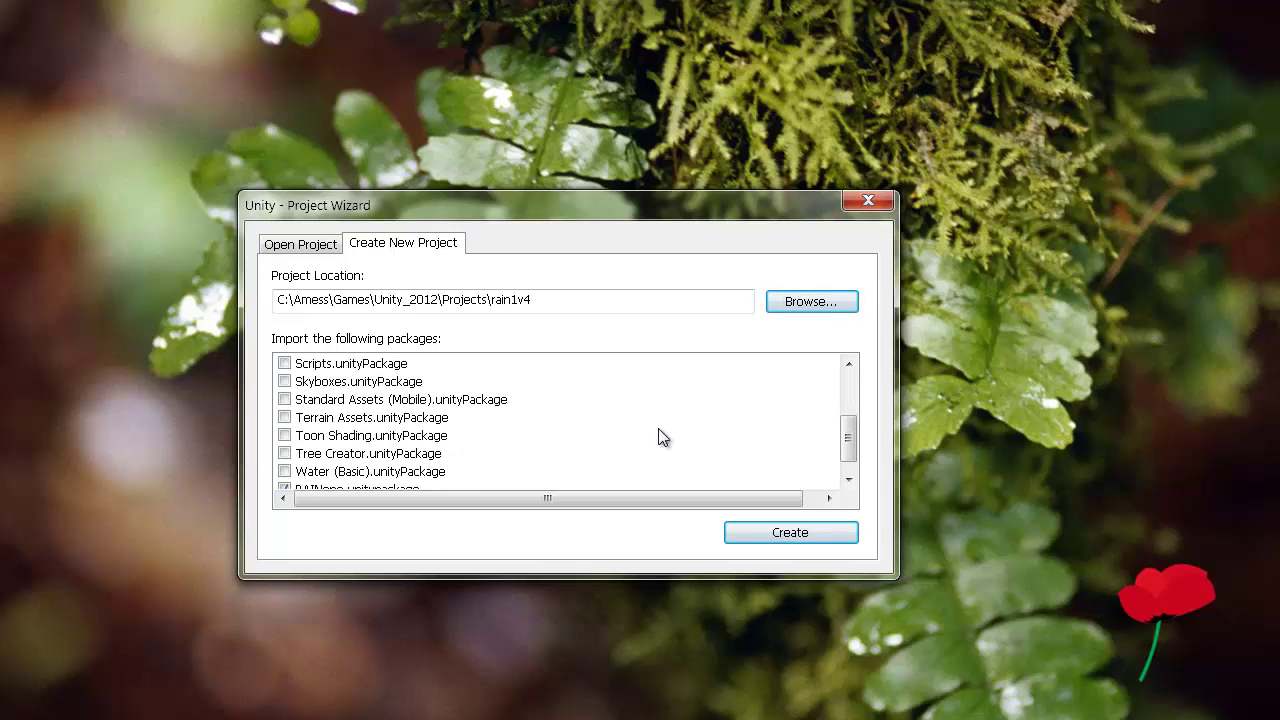
{"action": "left_click", "coordinate": [284, 434]}
{"action": "left_click", "coordinate": [284, 417]}
{"action": "left_click", "coordinate": [787, 535]}
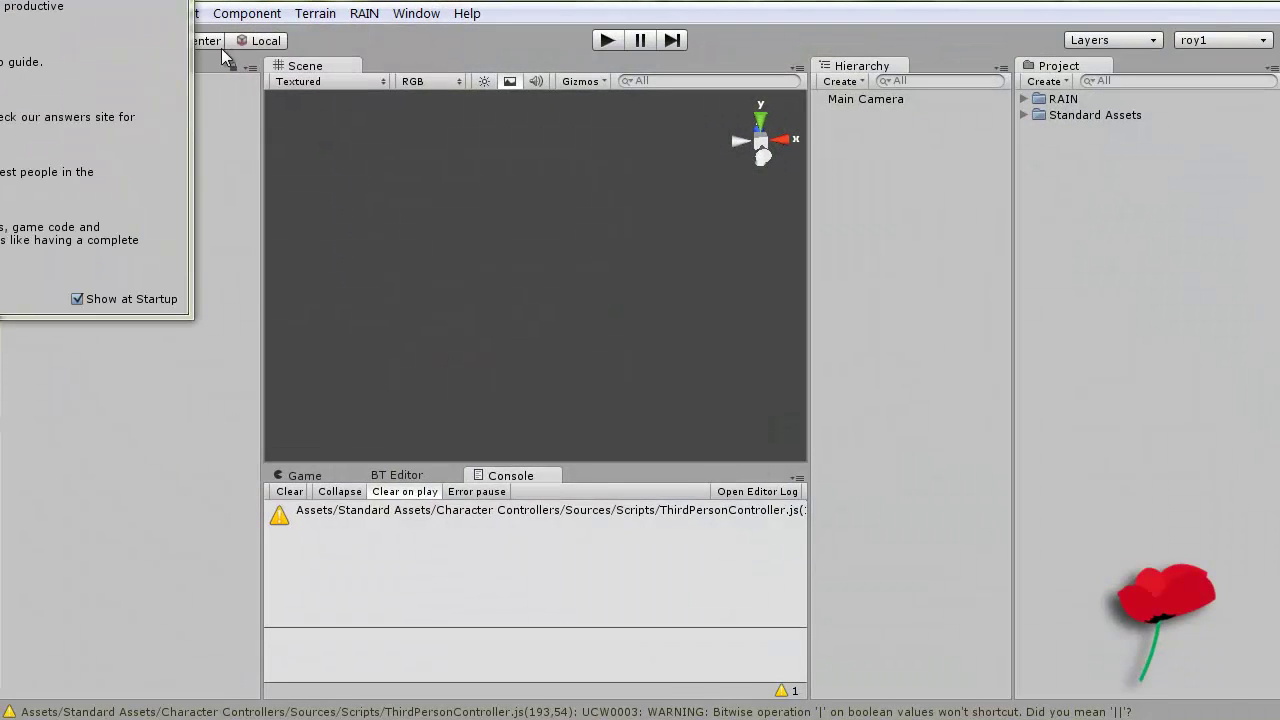
Dismiss the welcome window and create a new terrain in the scene.
{"action": "left_click", "coordinate": [176, 0]}
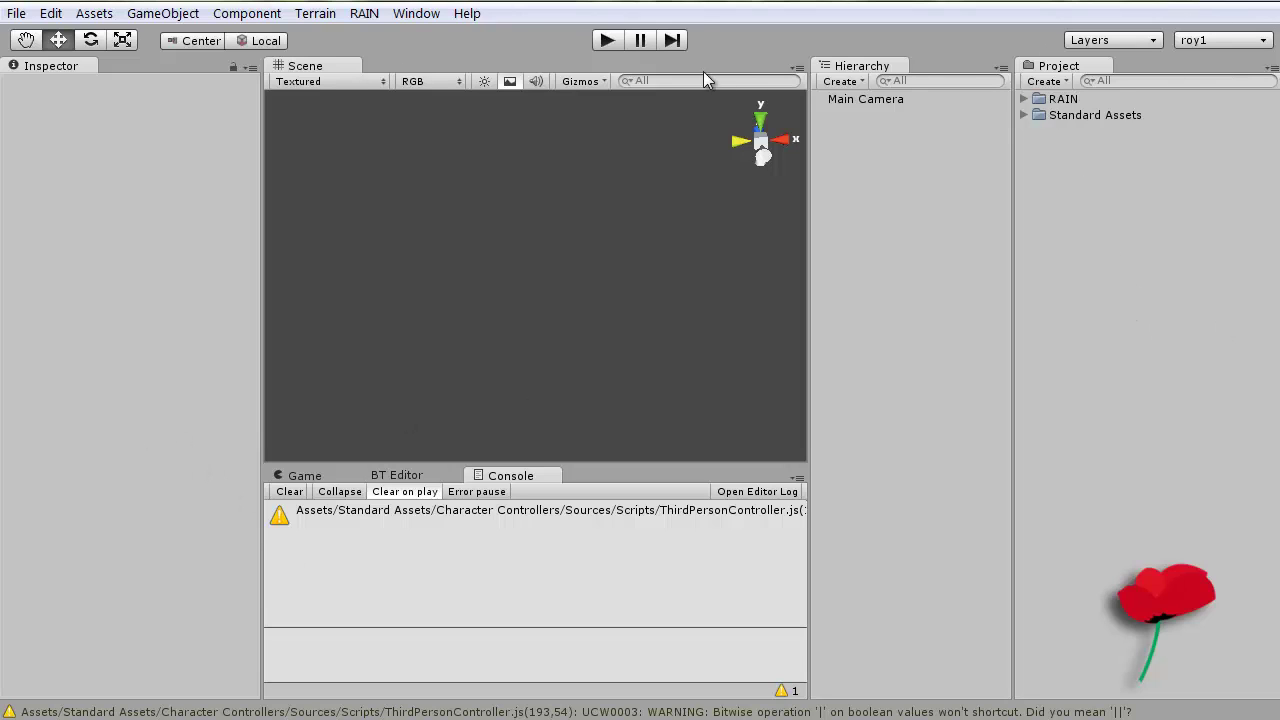
{"action": "left_click", "coordinate": [164, 13]}
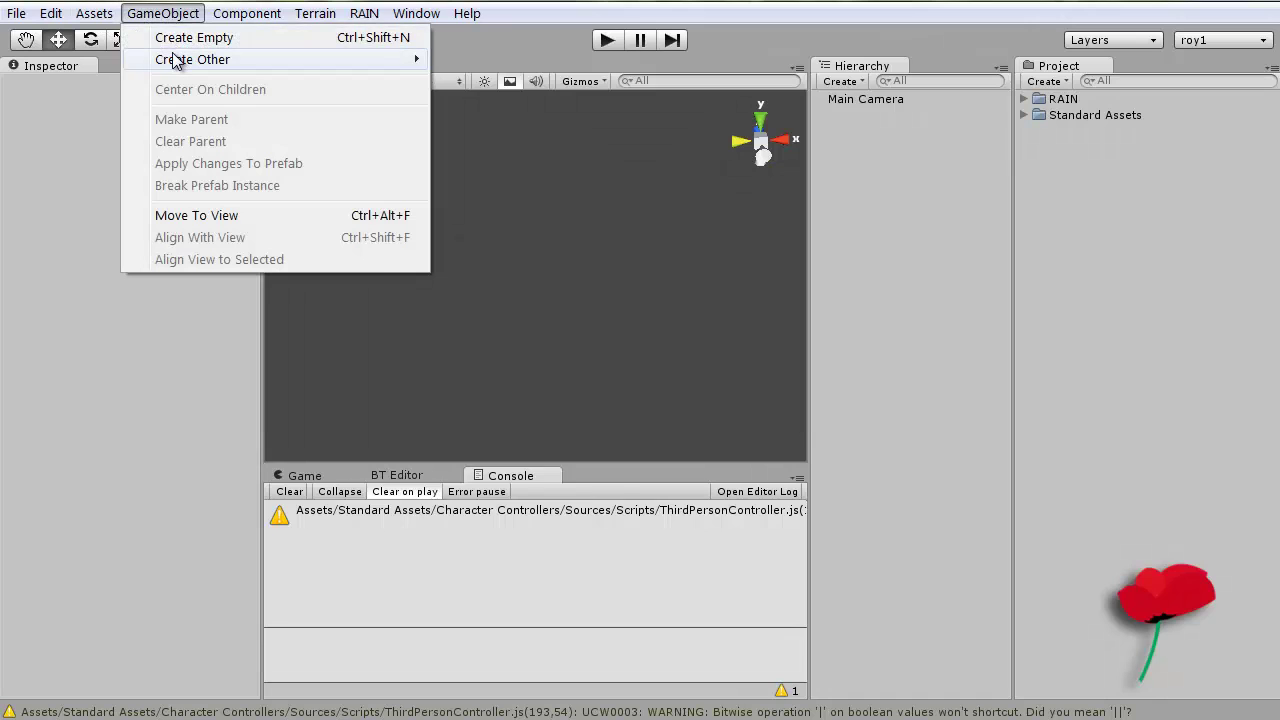
{"action": "mouse_move", "coordinate": [315, 13]}
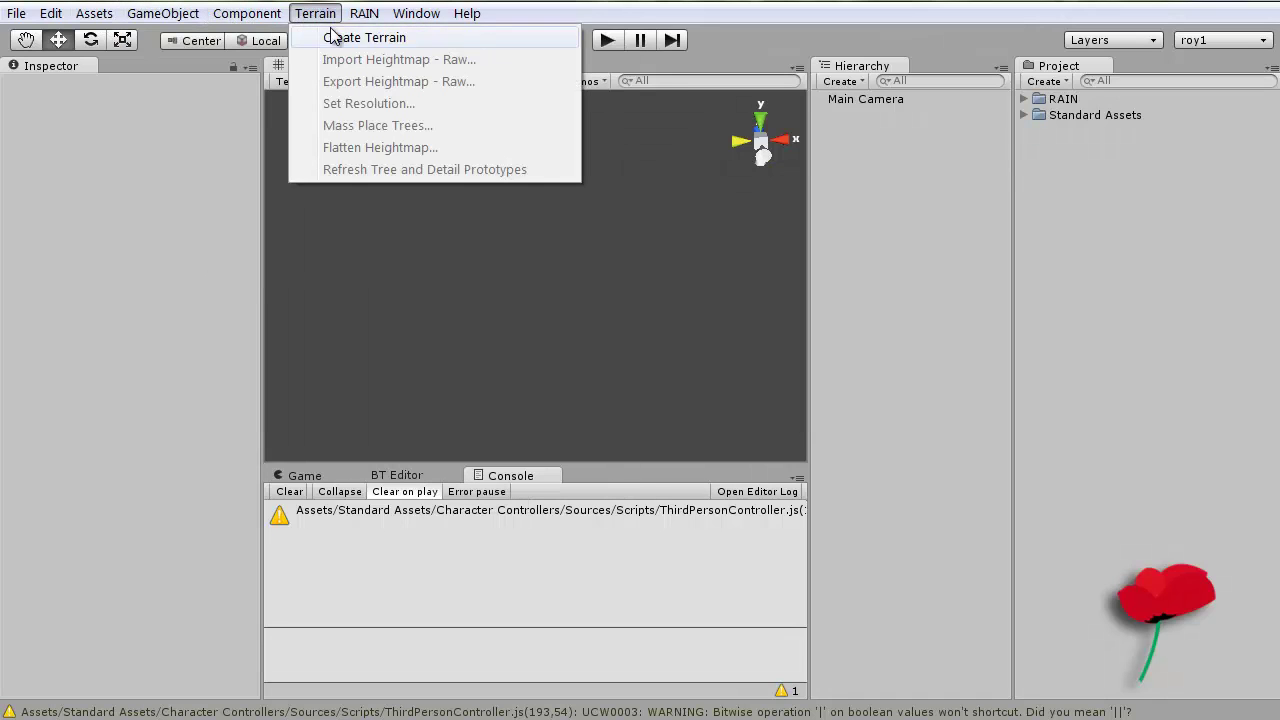
{"action": "left_click", "coordinate": [333, 37]}
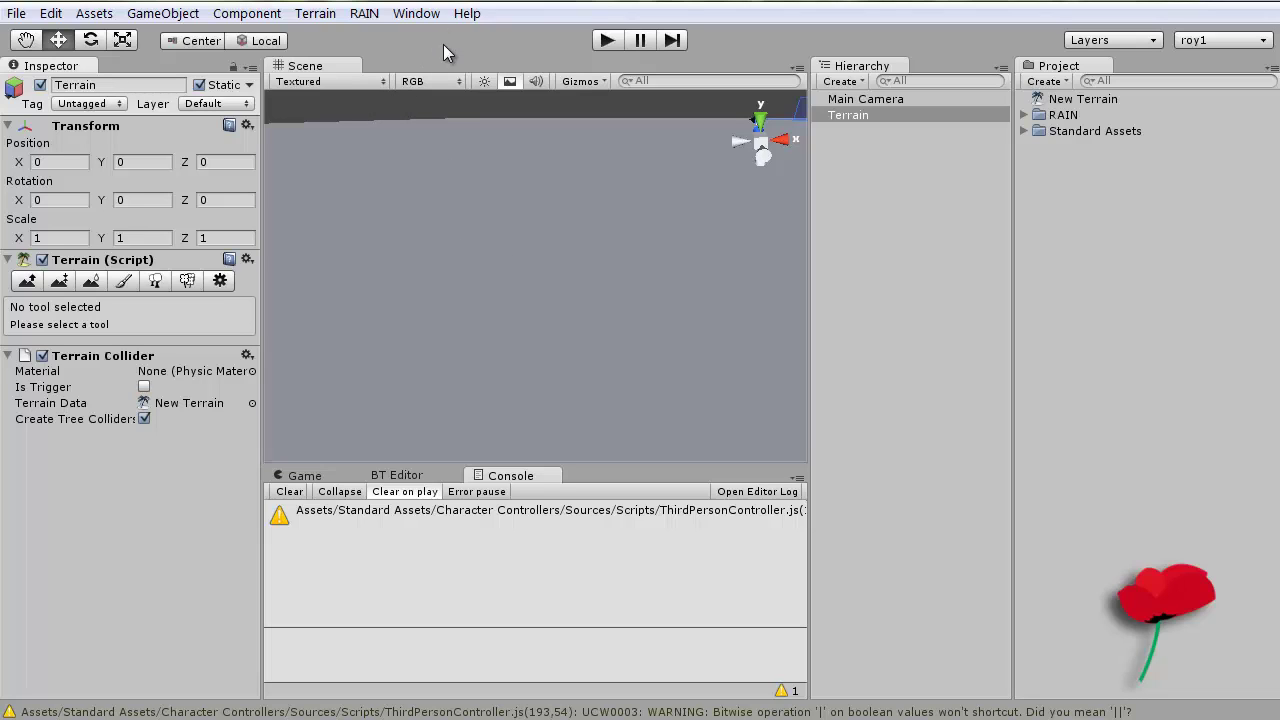
Set the terrain's width and length to 500 each and apply the new resolution.
{"action": "left_click", "coordinate": [364, 14]}
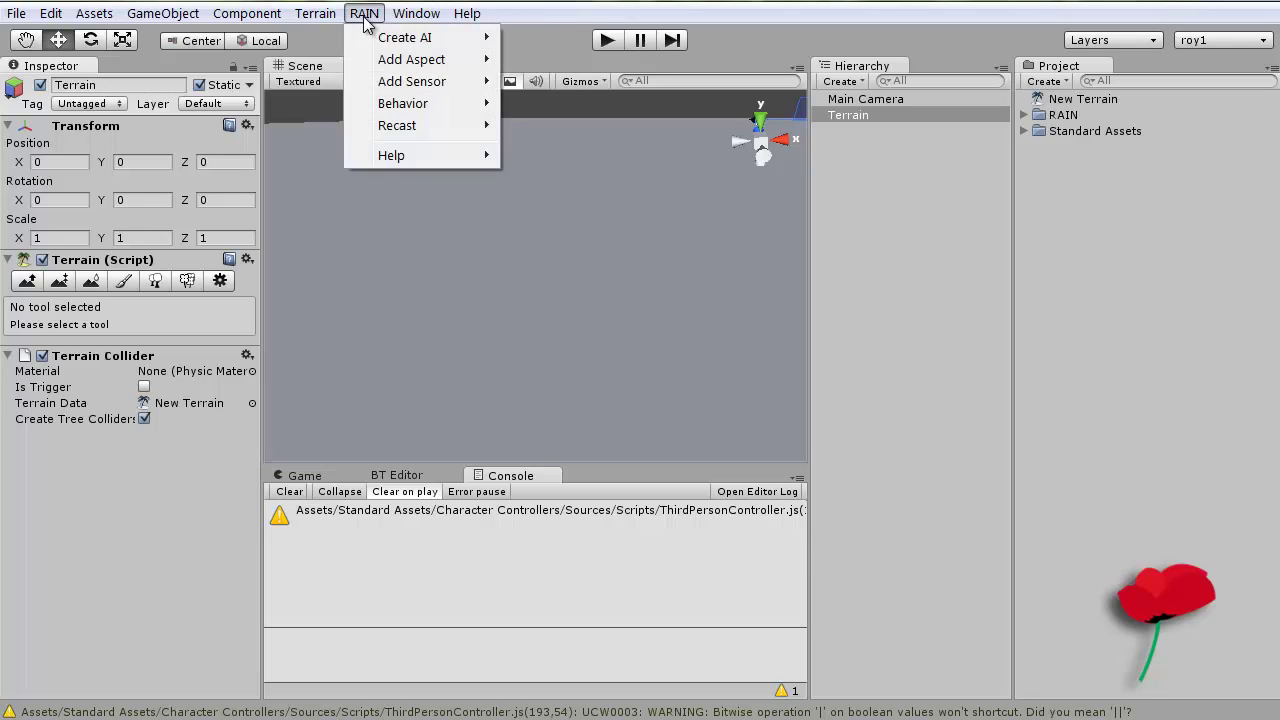
{"action": "mouse_move", "coordinate": [318, 14]}
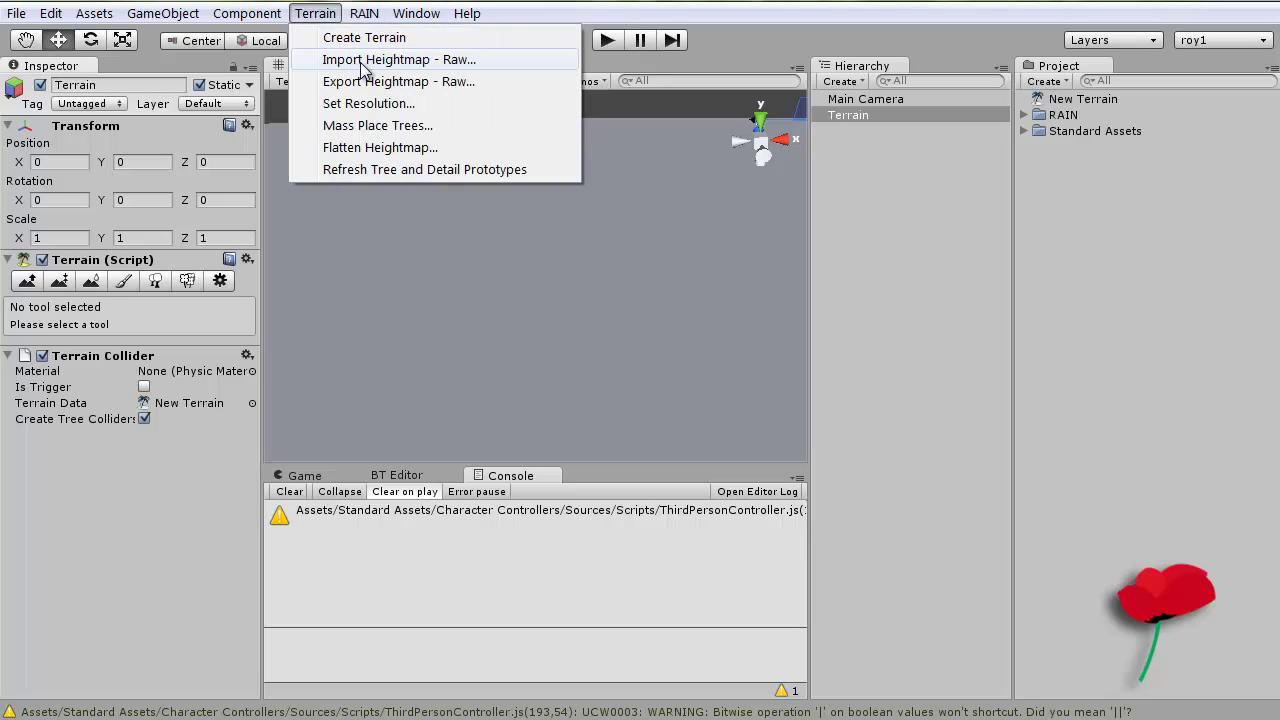
{"action": "left_click", "coordinate": [366, 104]}
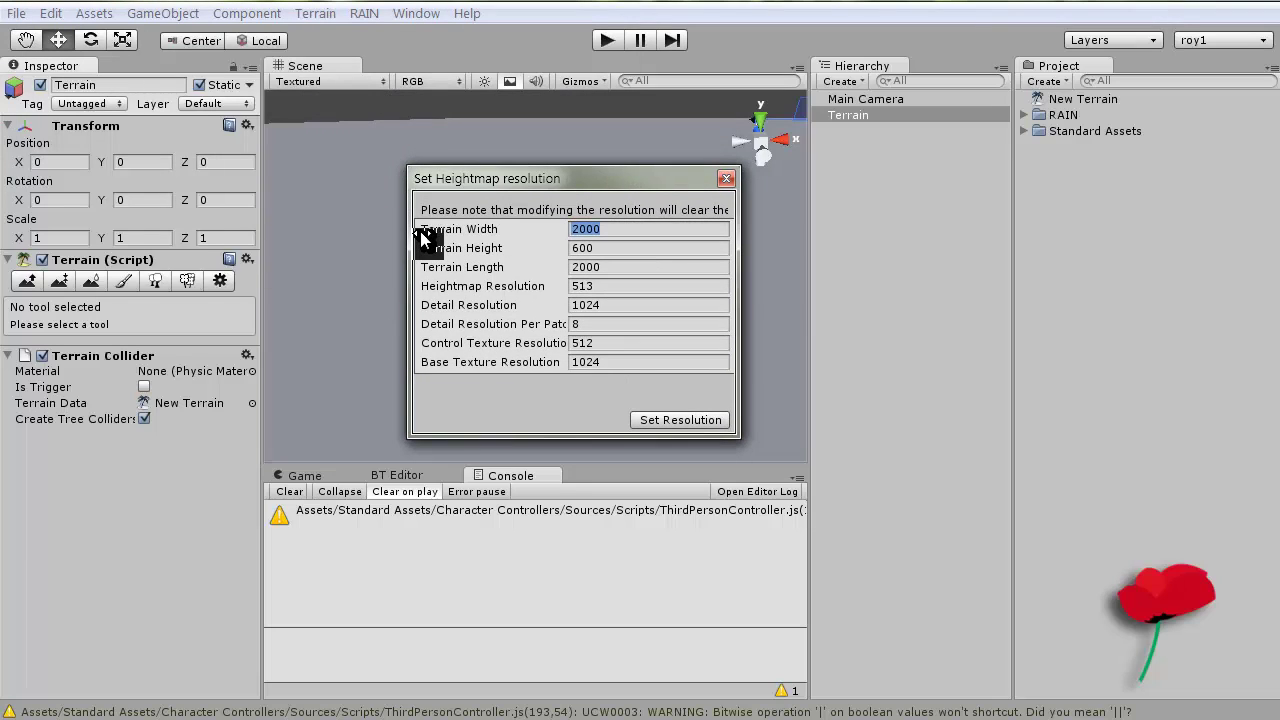
{"action": "type", "text": "500"}
{"action": "key", "text": "Tab"}
{"action": "key", "text": "Tab"}
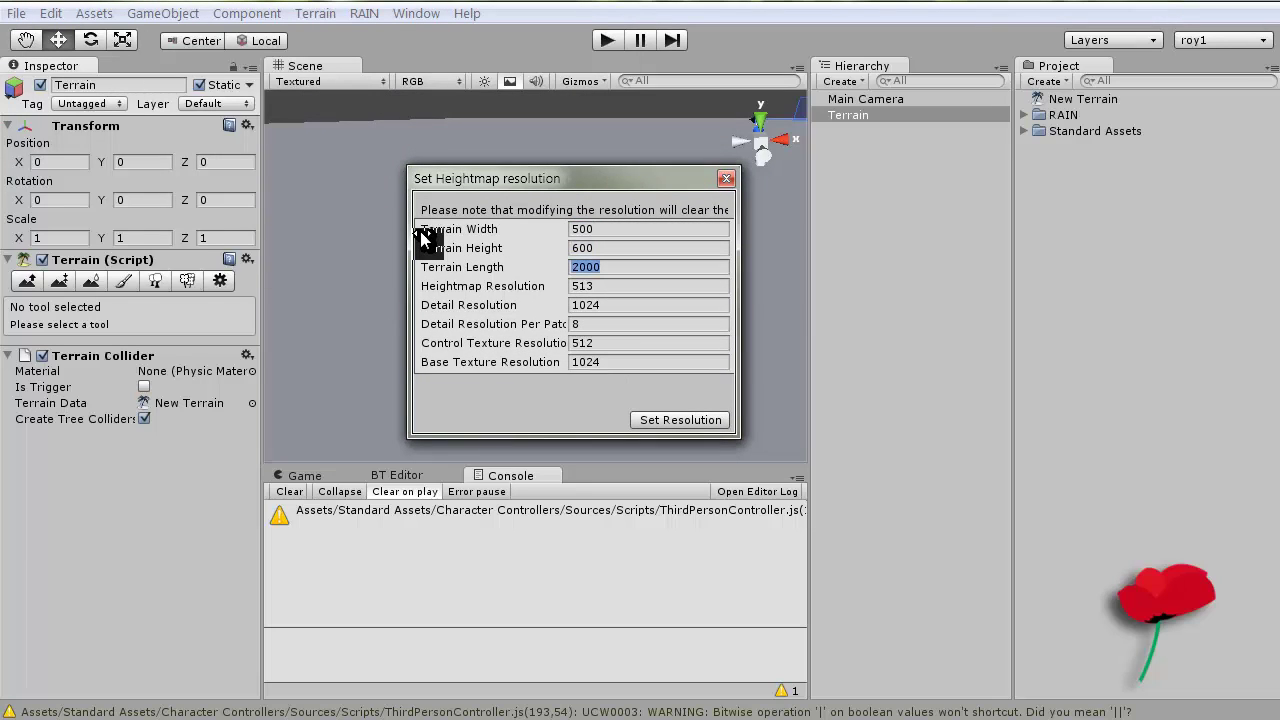
{"action": "type", "text": "500"}
{"action": "left_click", "coordinate": [676, 423]}
{"action": "scroll", "coordinate": [493, 236], "scroll_direction": "down", "scroll_amount": 8}
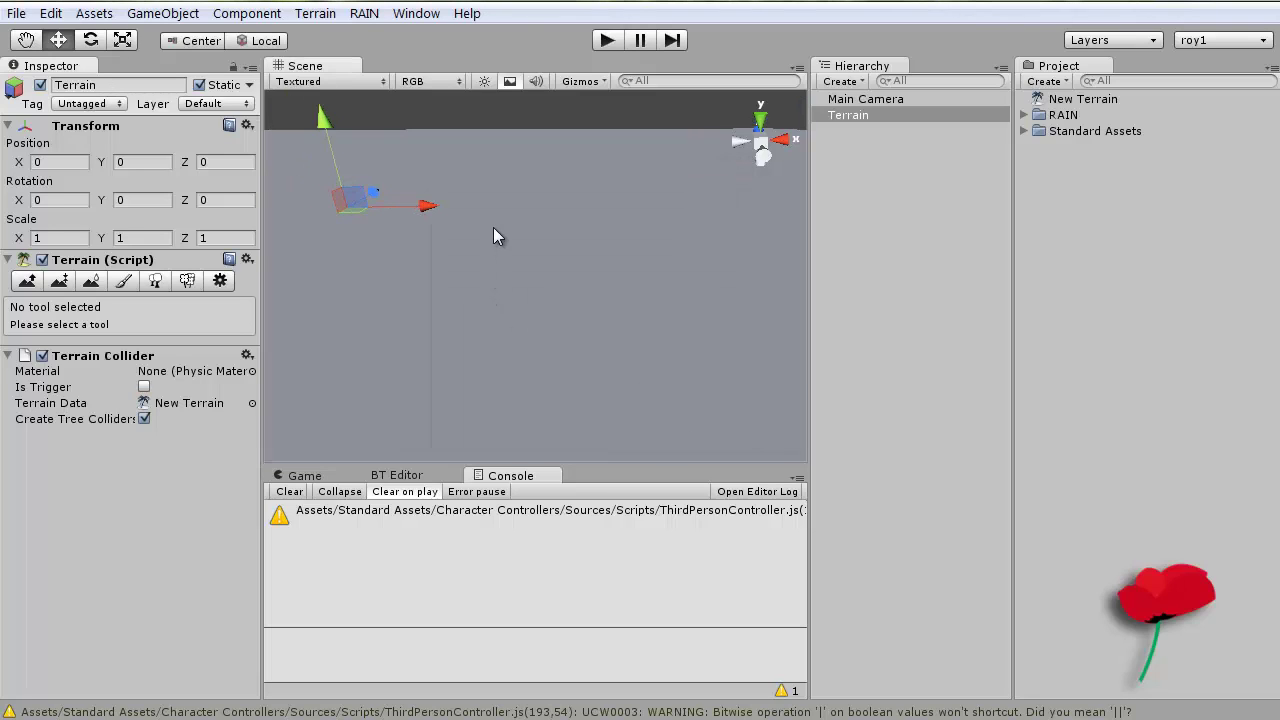
{"action": "scroll", "coordinate": [483, 201], "scroll_direction": "down", "scroll_amount": 8}
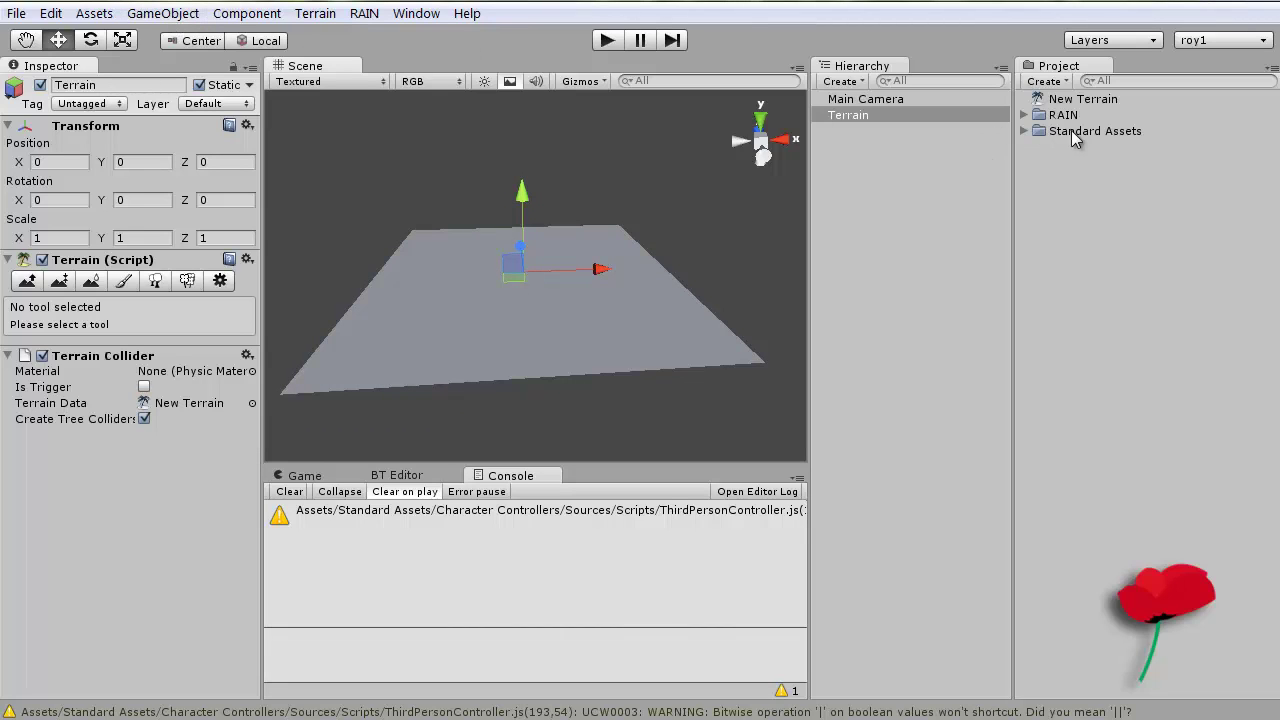
Look inside the Standard Assets folder at the Terrain Assets entry and reselect the terrain in the scene.
{"action": "left_click", "coordinate": [1028, 131]}
{"action": "left_click", "coordinate": [1066, 161]}
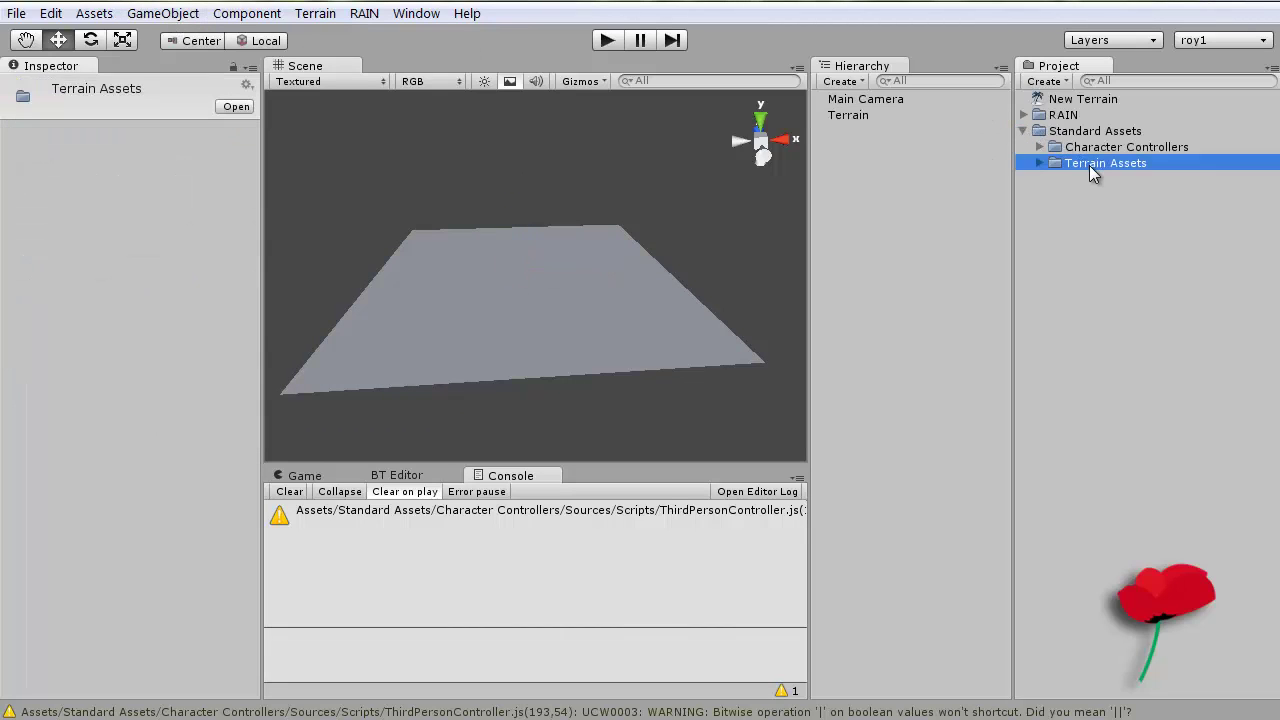
{"action": "left_click", "coordinate": [588, 292]}
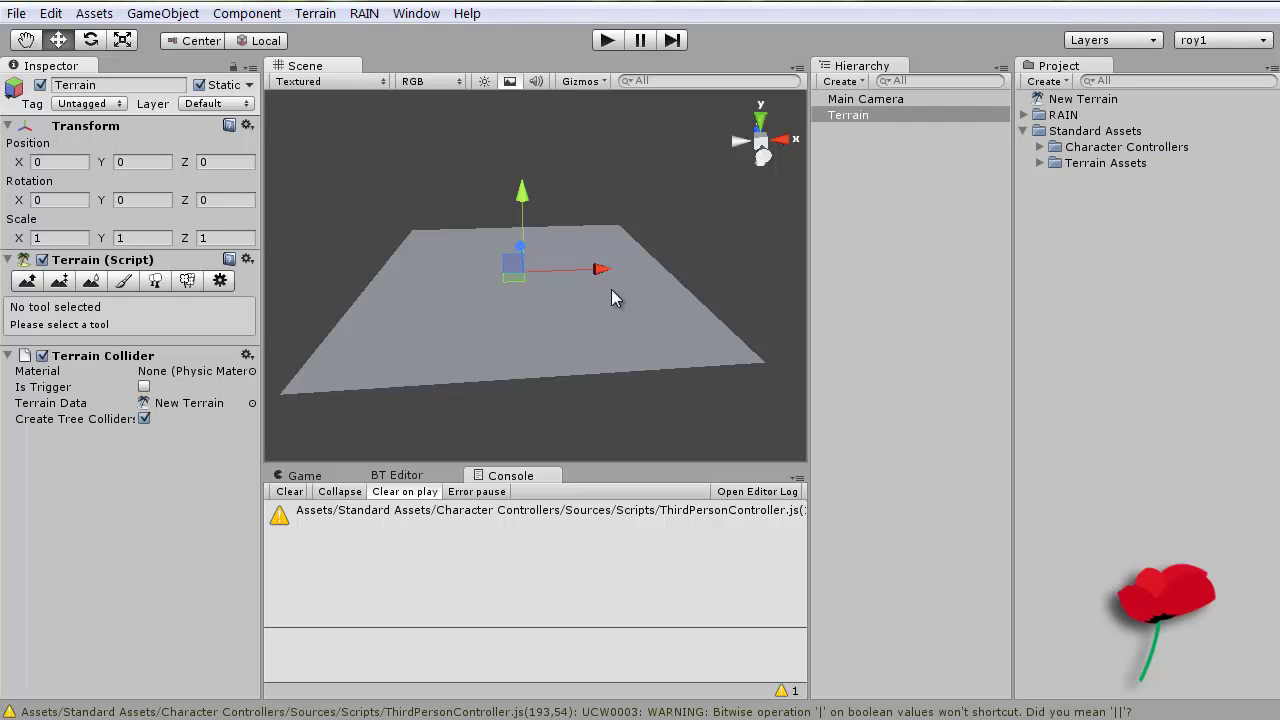
{"action": "left_click", "coordinate": [1076, 162]}
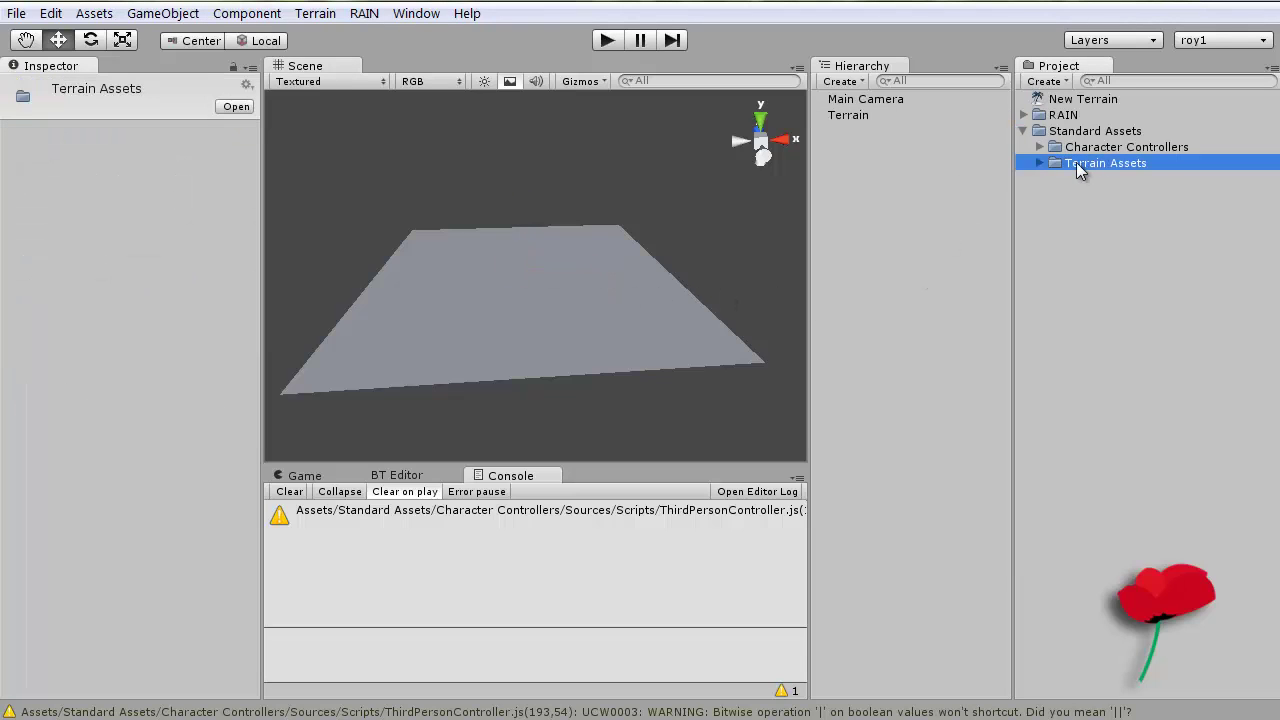
{"action": "left_click", "coordinate": [575, 318]}
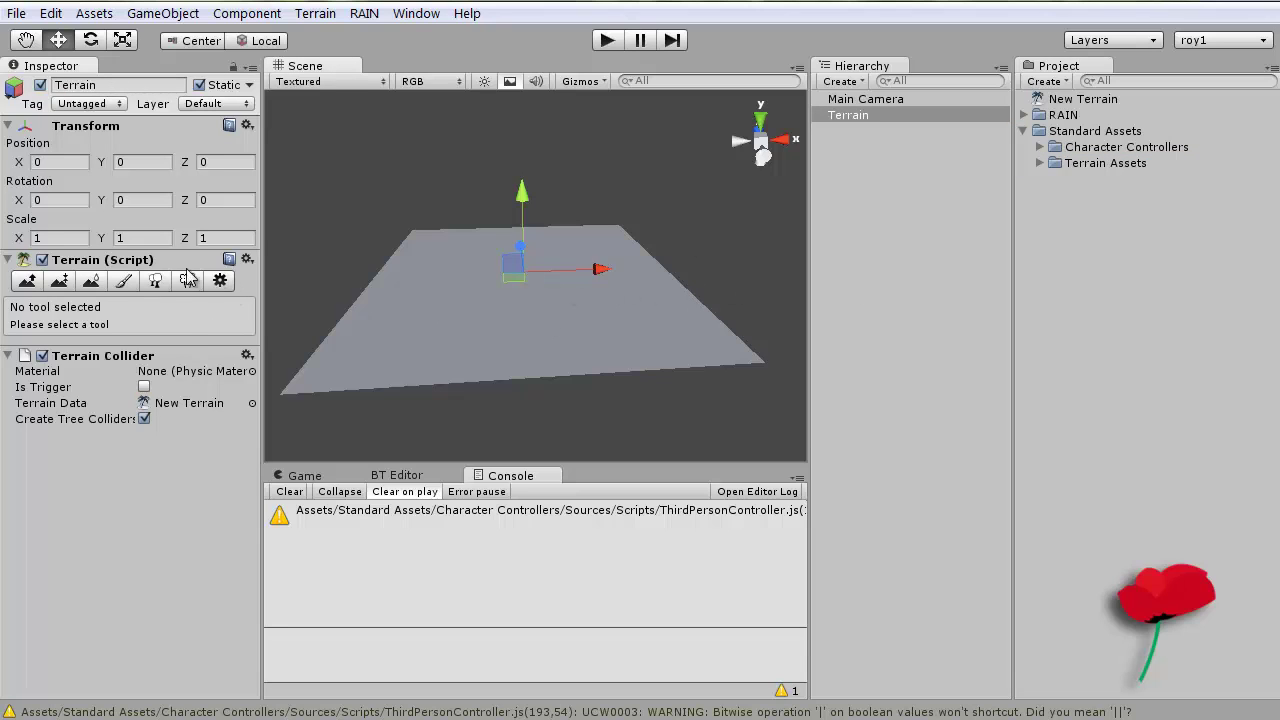
Add GoodDirt as the terrain's paint texture, keeping the 15 by 15 tile size.
{"action": "left_click", "coordinate": [123, 281]}
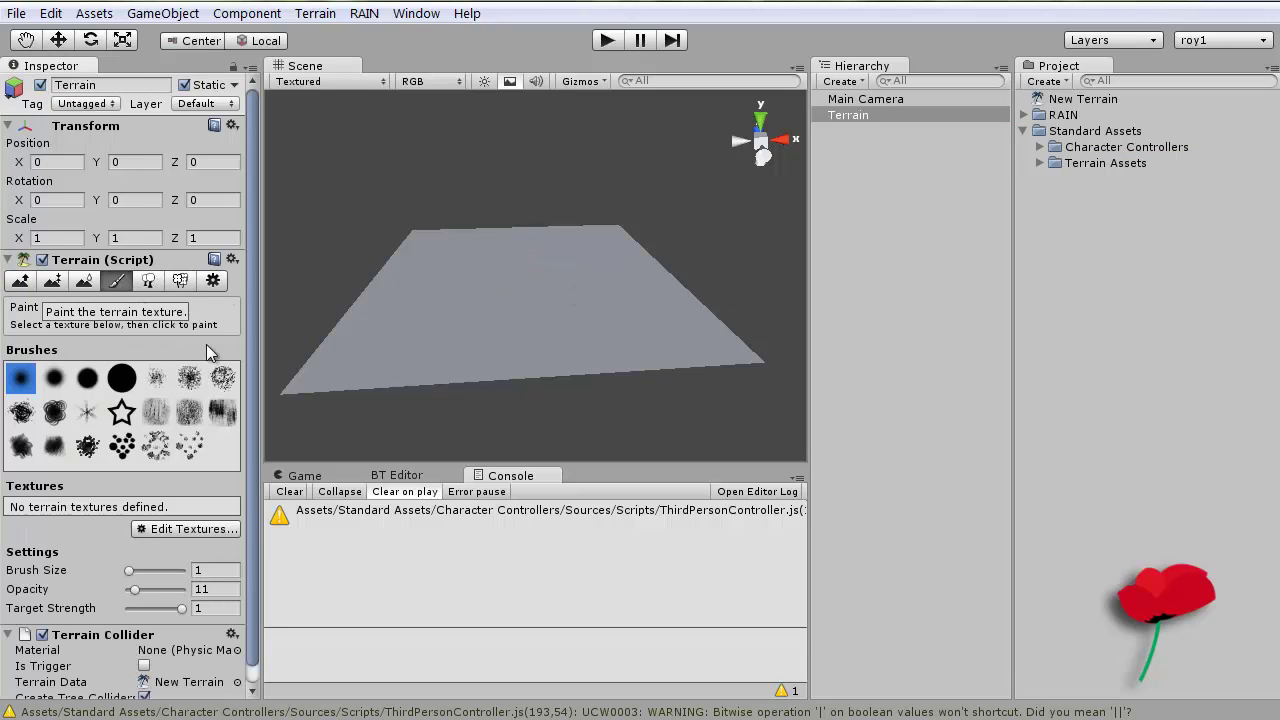
{"action": "left_click", "coordinate": [208, 530]}
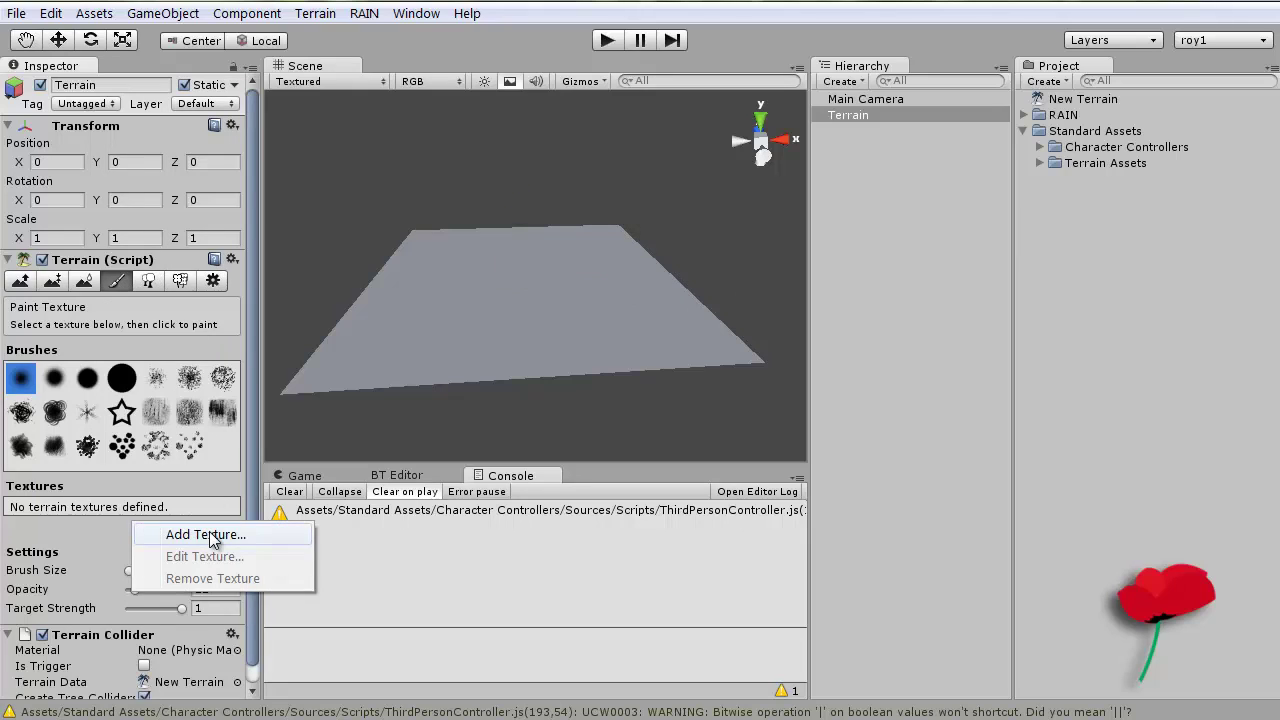
{"action": "left_click", "coordinate": [206, 535]}
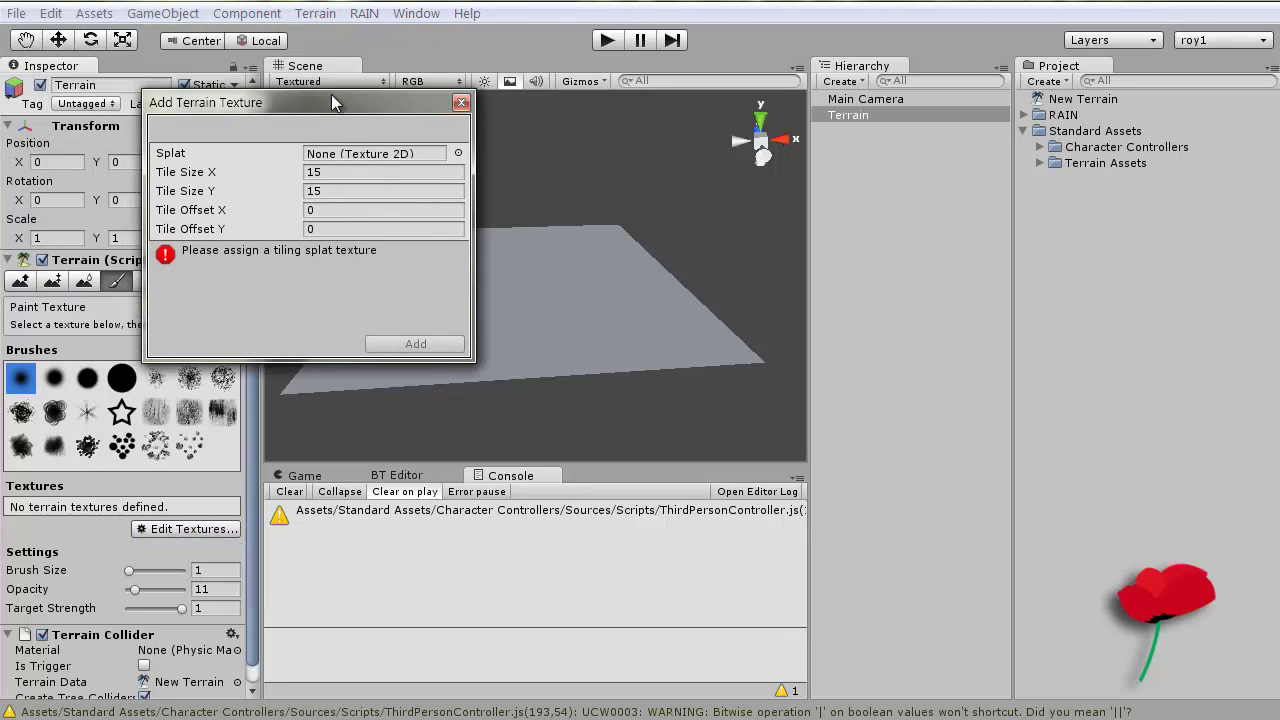
{"action": "left_click", "coordinate": [456, 151]}
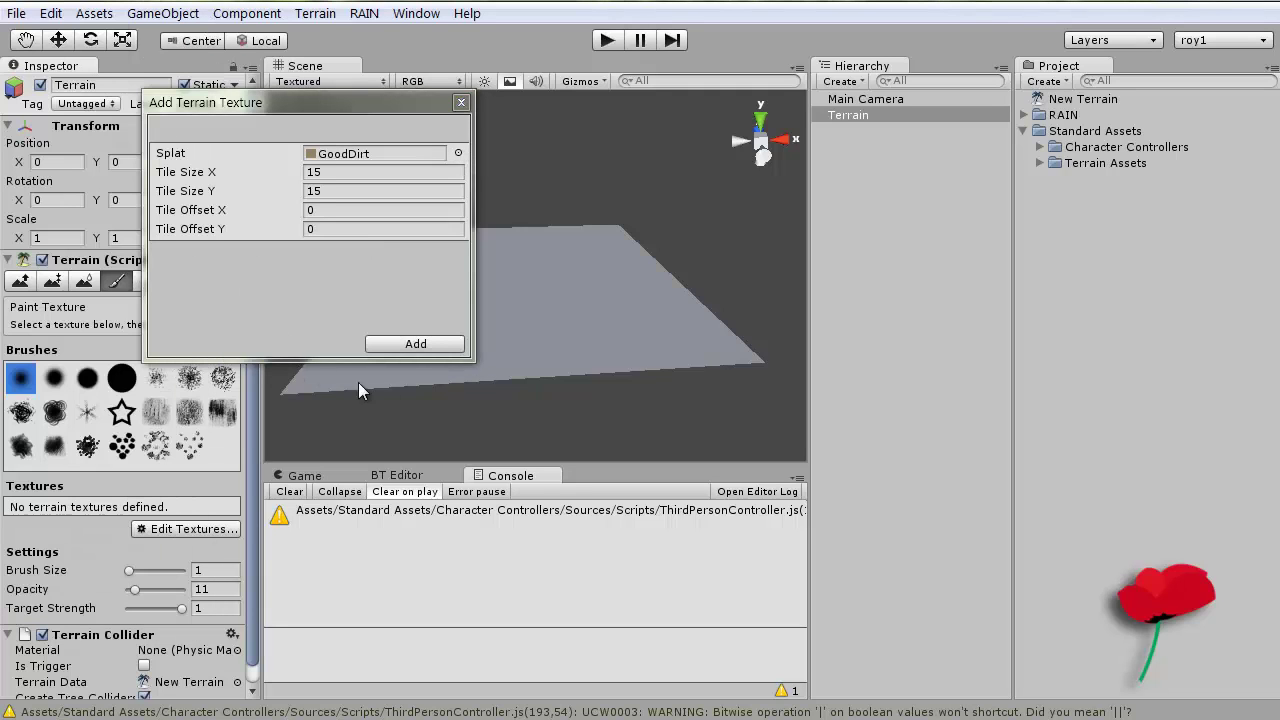
{"action": "left_click", "coordinate": [427, 344]}
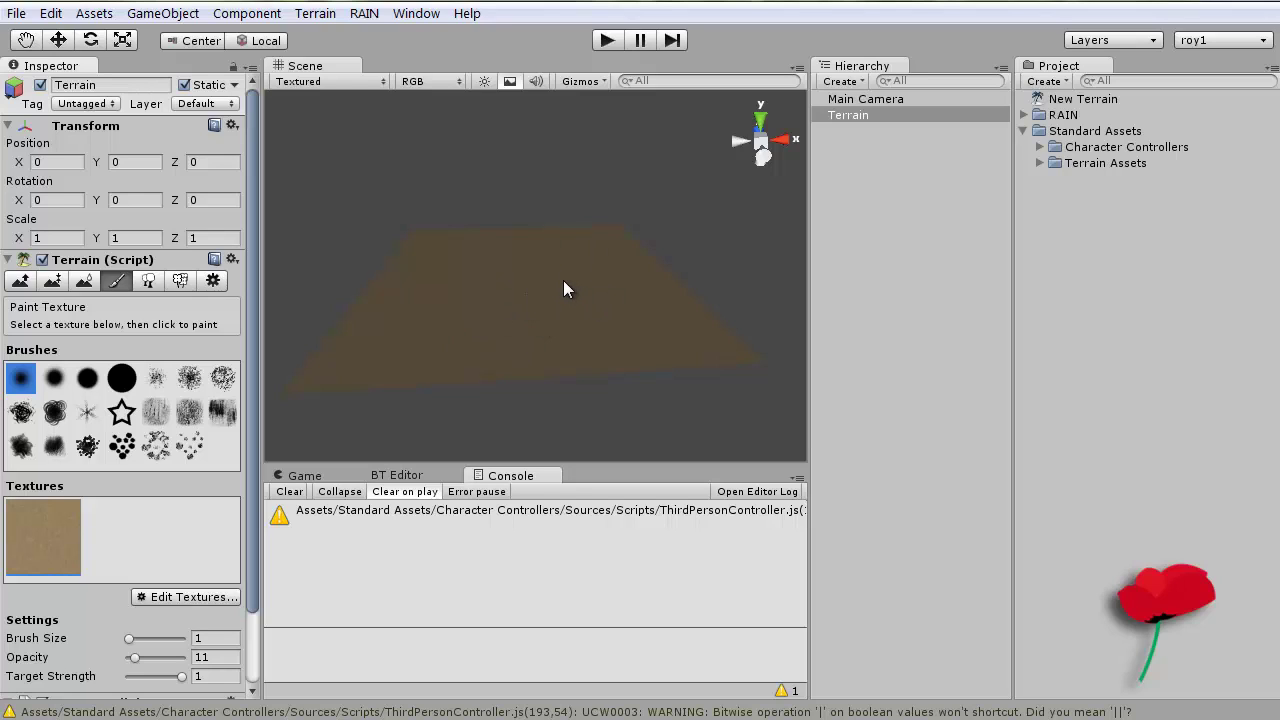
Add a directional light and move it high above the terrain, to about X 430, Y 384, Z -49.
{"action": "left_click", "coordinate": [163, 13]}
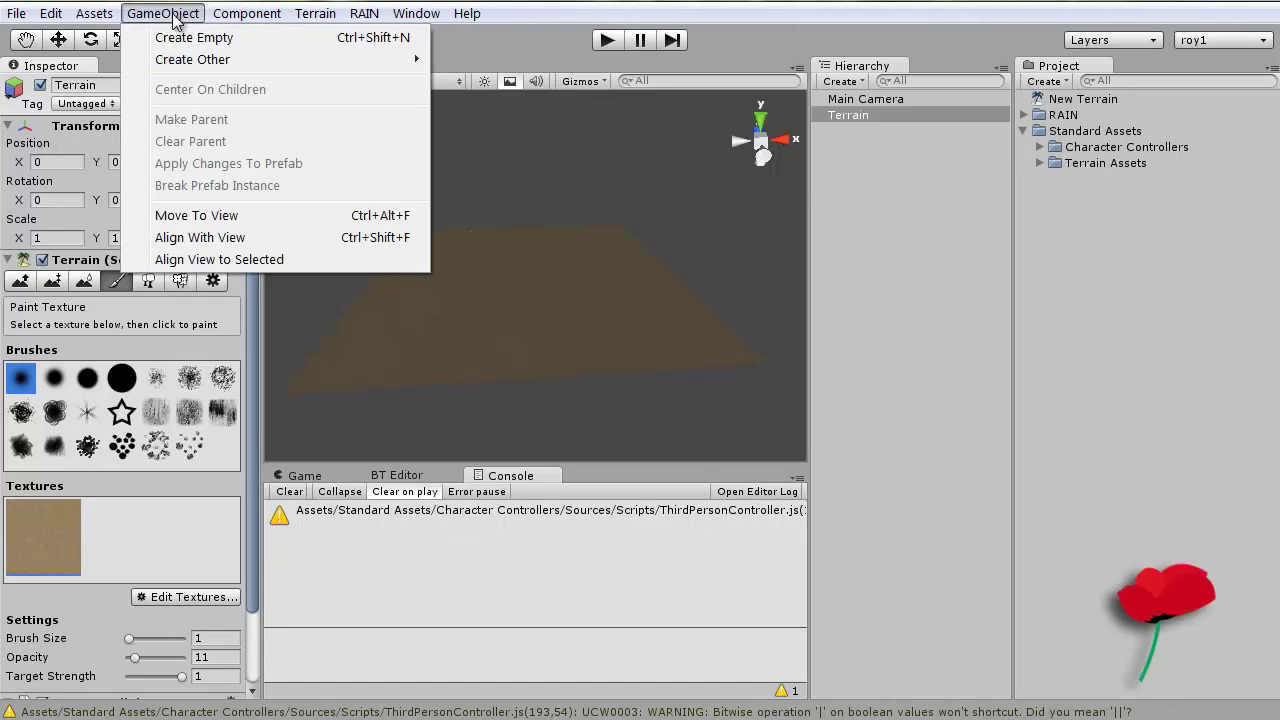
{"action": "mouse_move", "coordinate": [172, 60]}
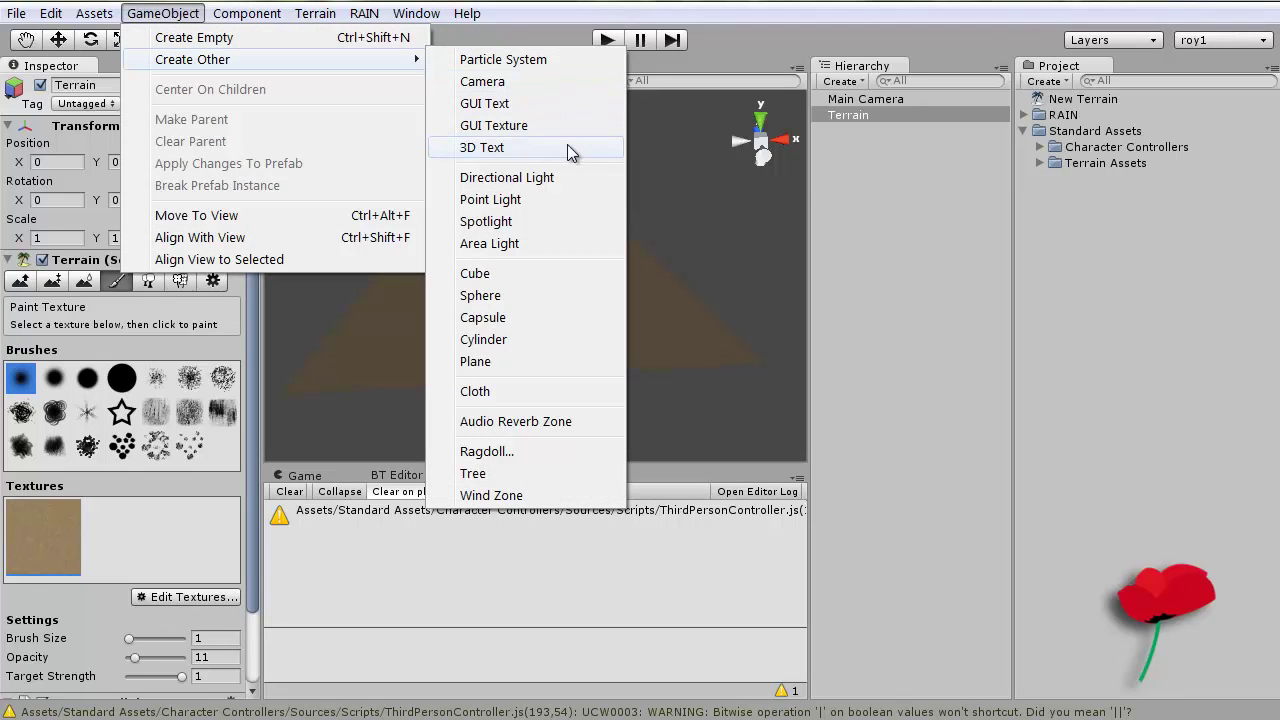
{"action": "left_click", "coordinate": [542, 177]}
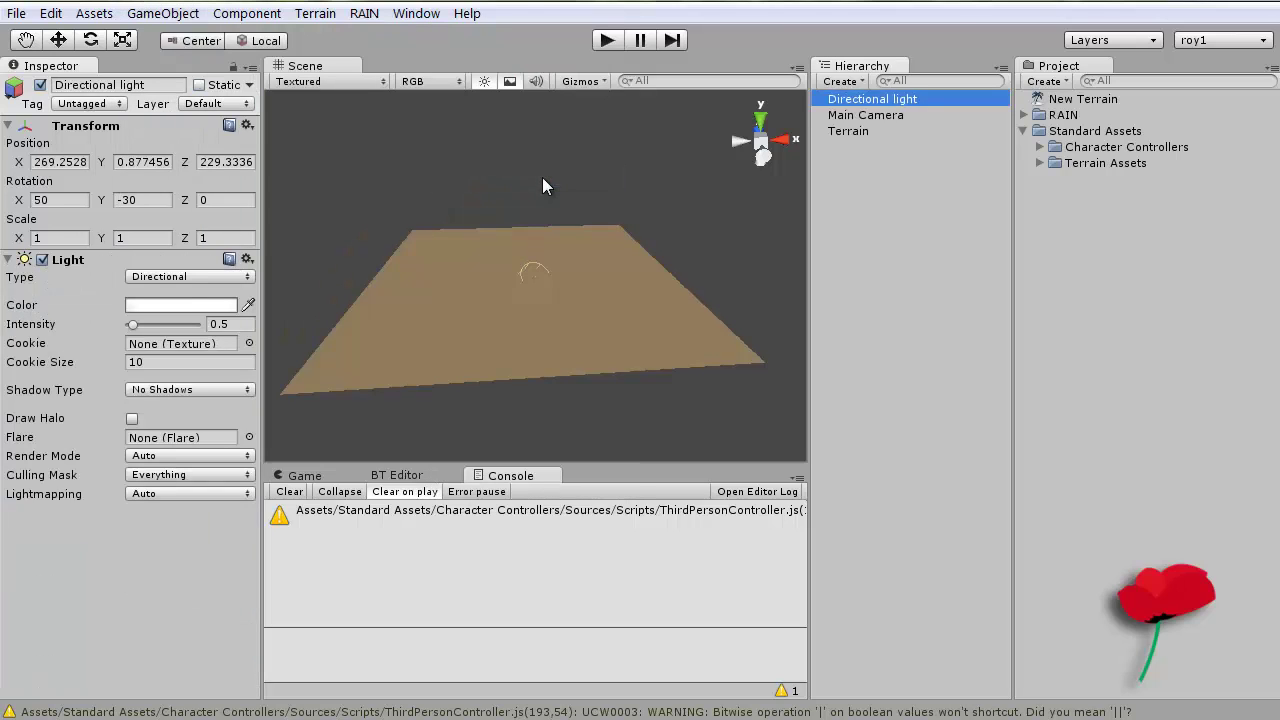
{"action": "left_click", "coordinate": [58, 40]}
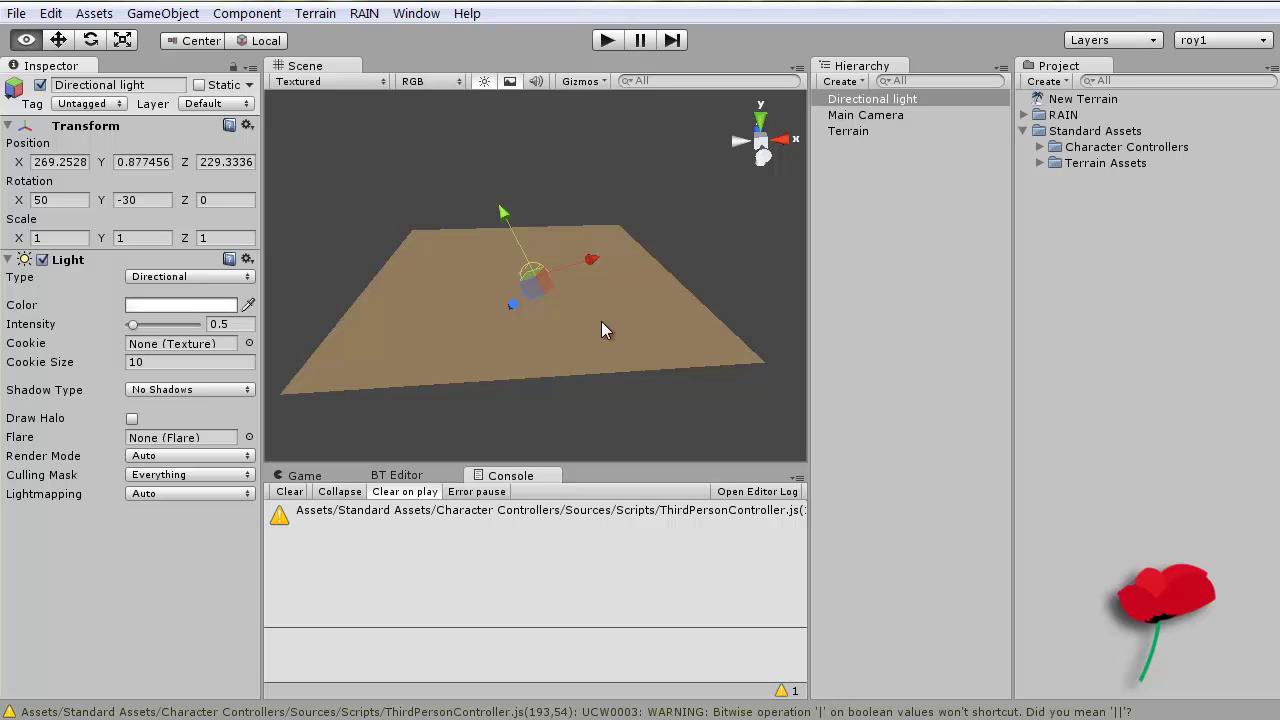
{"action": "left_click_drag", "start_coordinate": [603, 322], "coordinate": [763, 278], "text": "alt"}
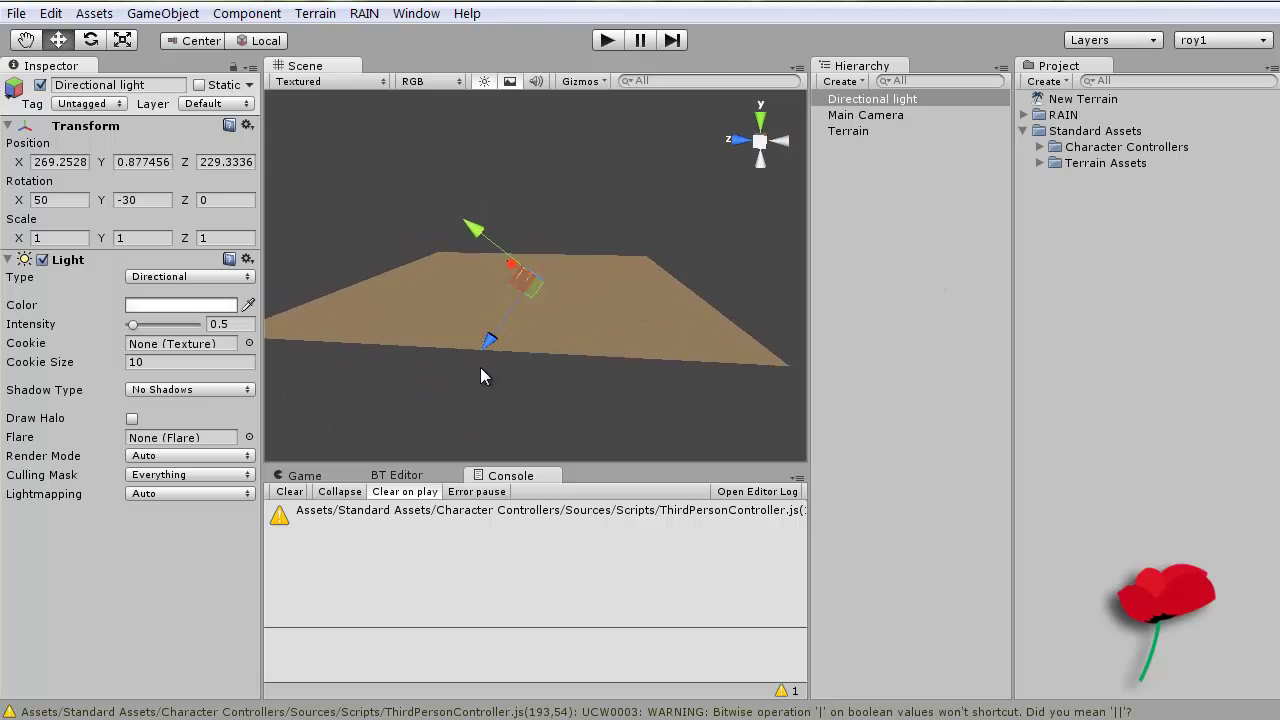
{"action": "left_click_drag", "start_coordinate": [489, 343], "coordinate": [692, 121]}
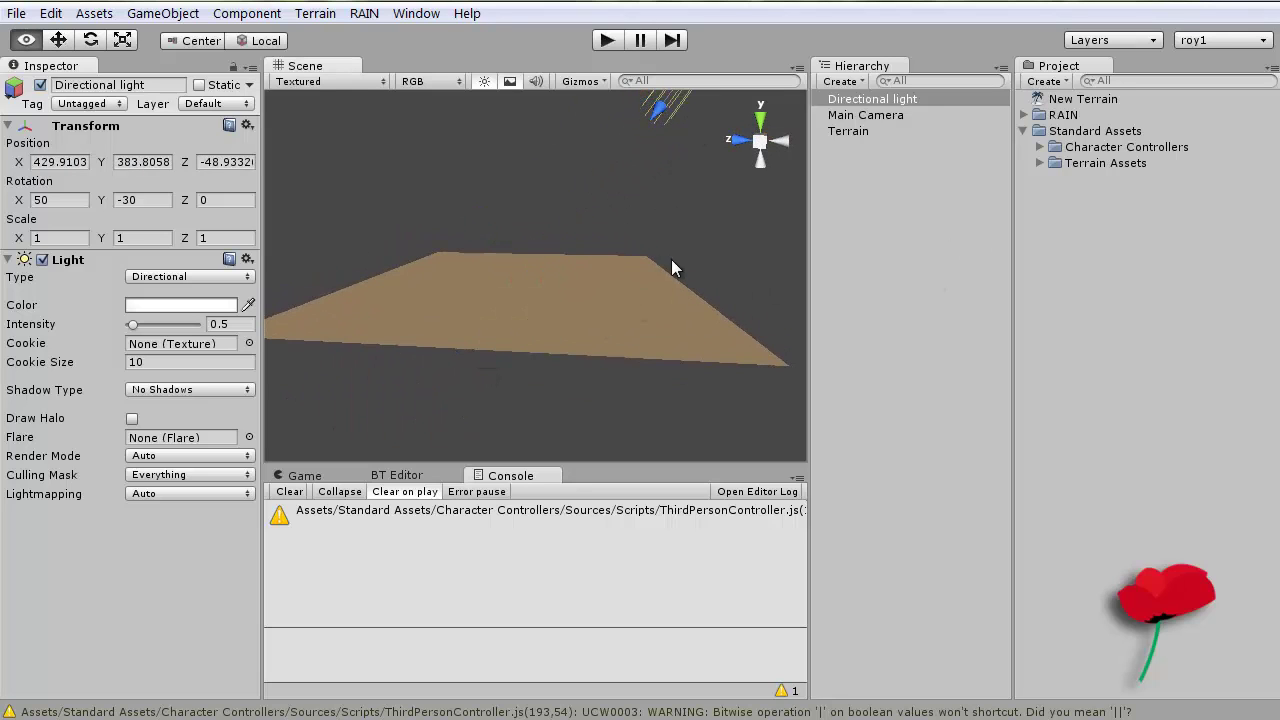
{"action": "left_click_drag", "start_coordinate": [671, 259], "coordinate": [300, 360], "text": "alt"}
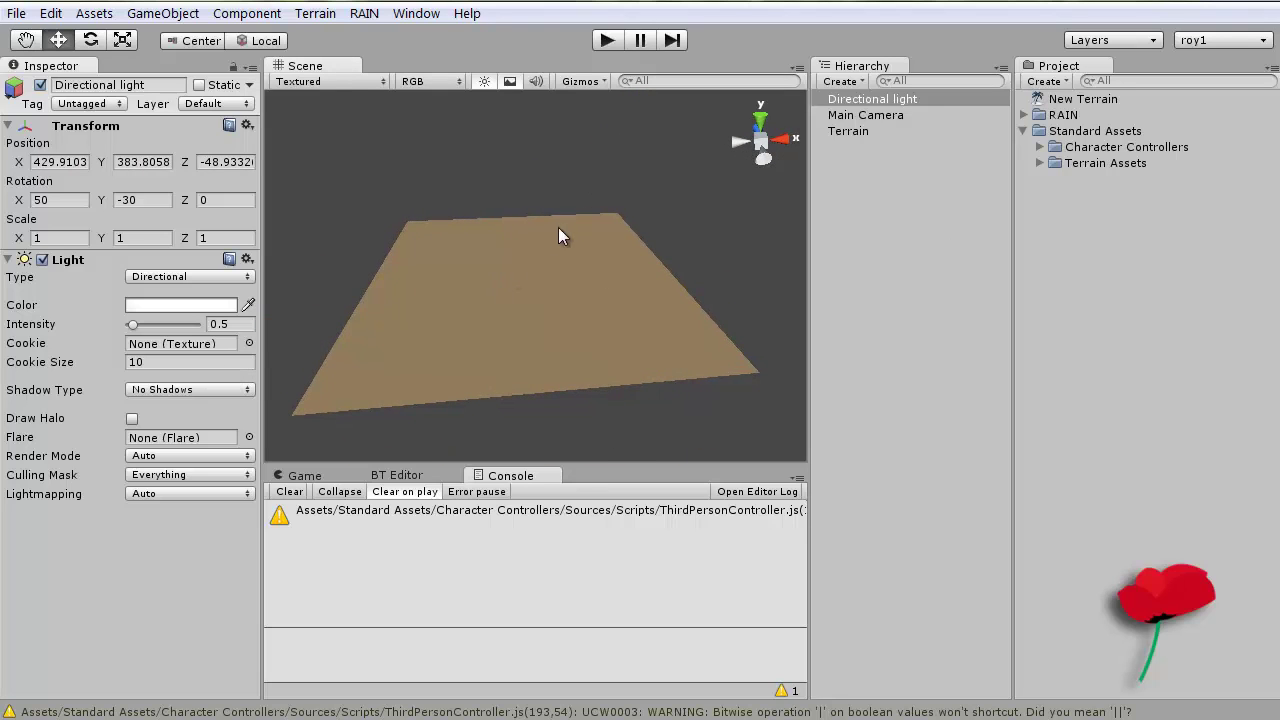
Place the First Person Controller prefab from Character Controllers near the middle of the terrain, at about X 250, Y 1, Z 236.
{"action": "left_click", "coordinate": [1041, 148]}
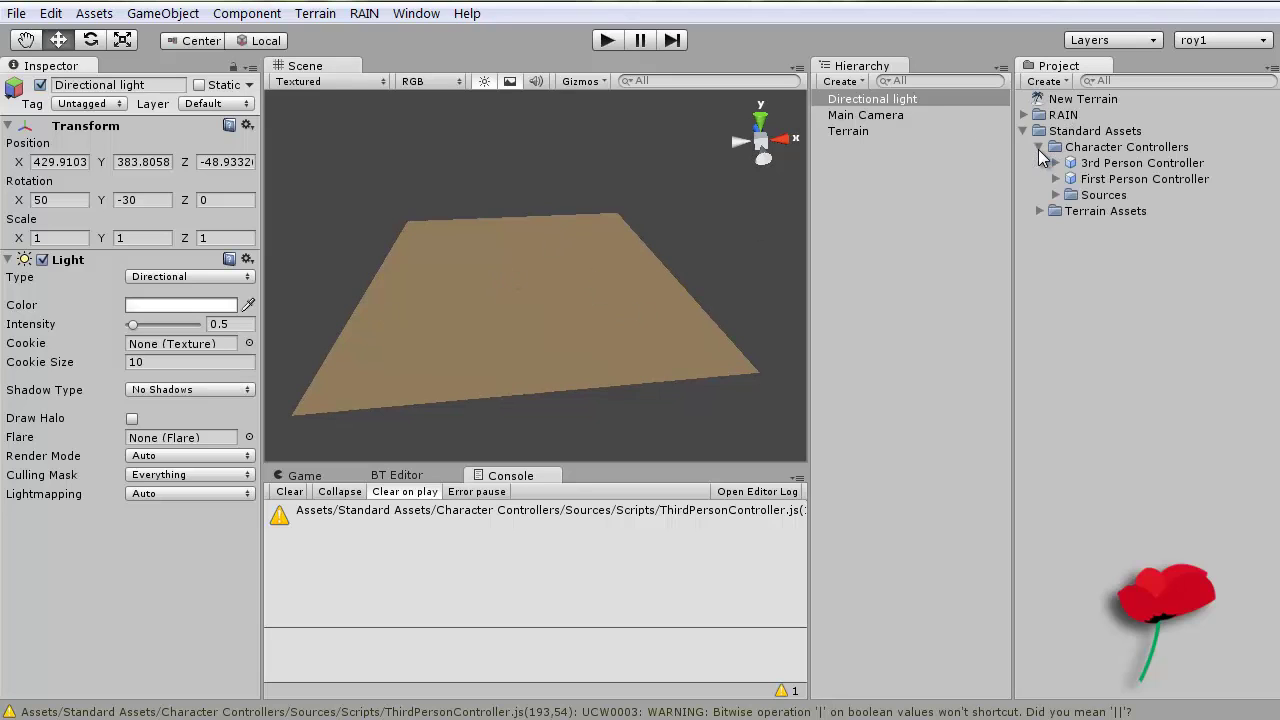
{"action": "left_click", "coordinate": [1114, 181]}
{"action": "left_click_drag", "start_coordinate": [1118, 186], "coordinate": [529, 281]}
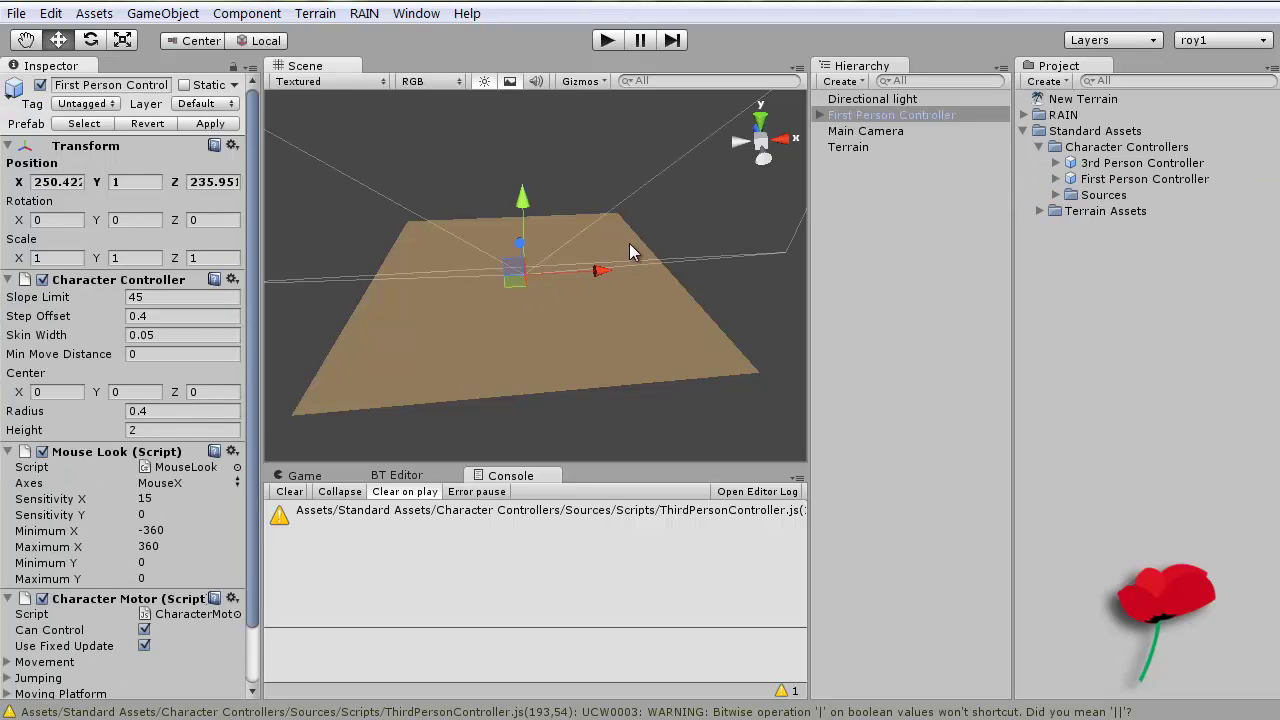
{"action": "key", "text": "f"}
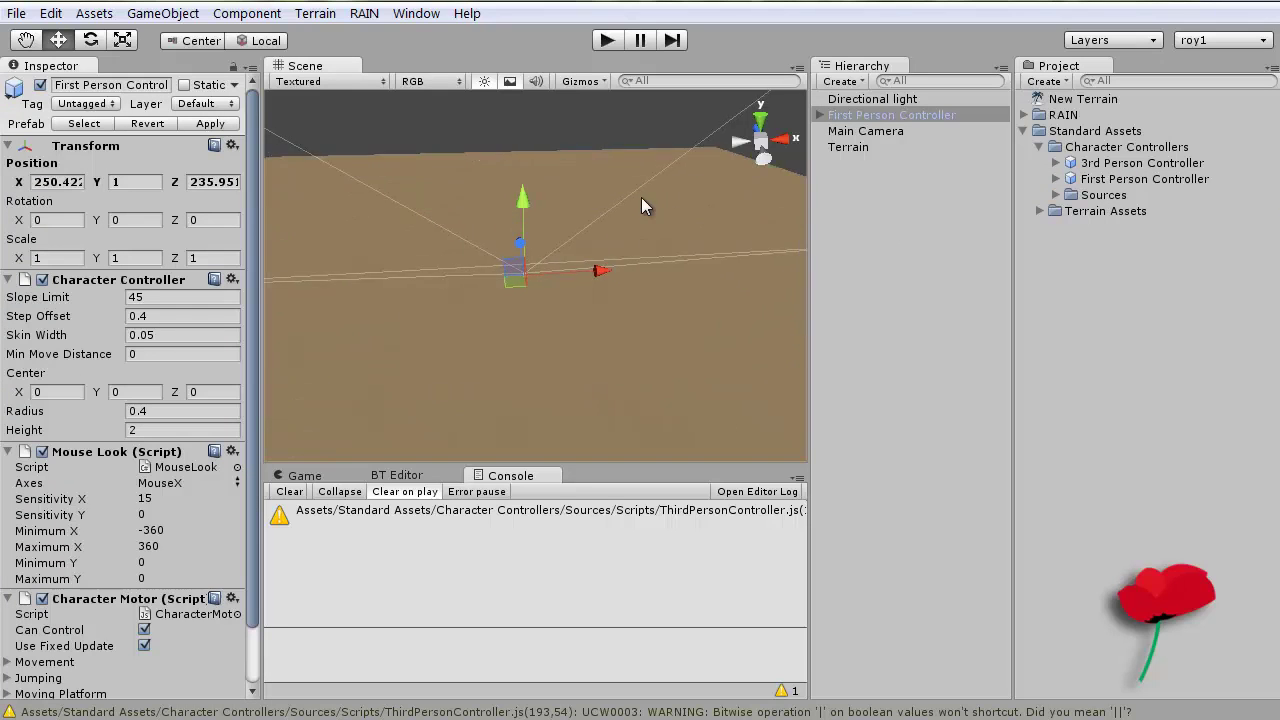
{"action": "left_click_drag", "start_coordinate": [635, 404], "coordinate": [556, 365], "text": "alt"}
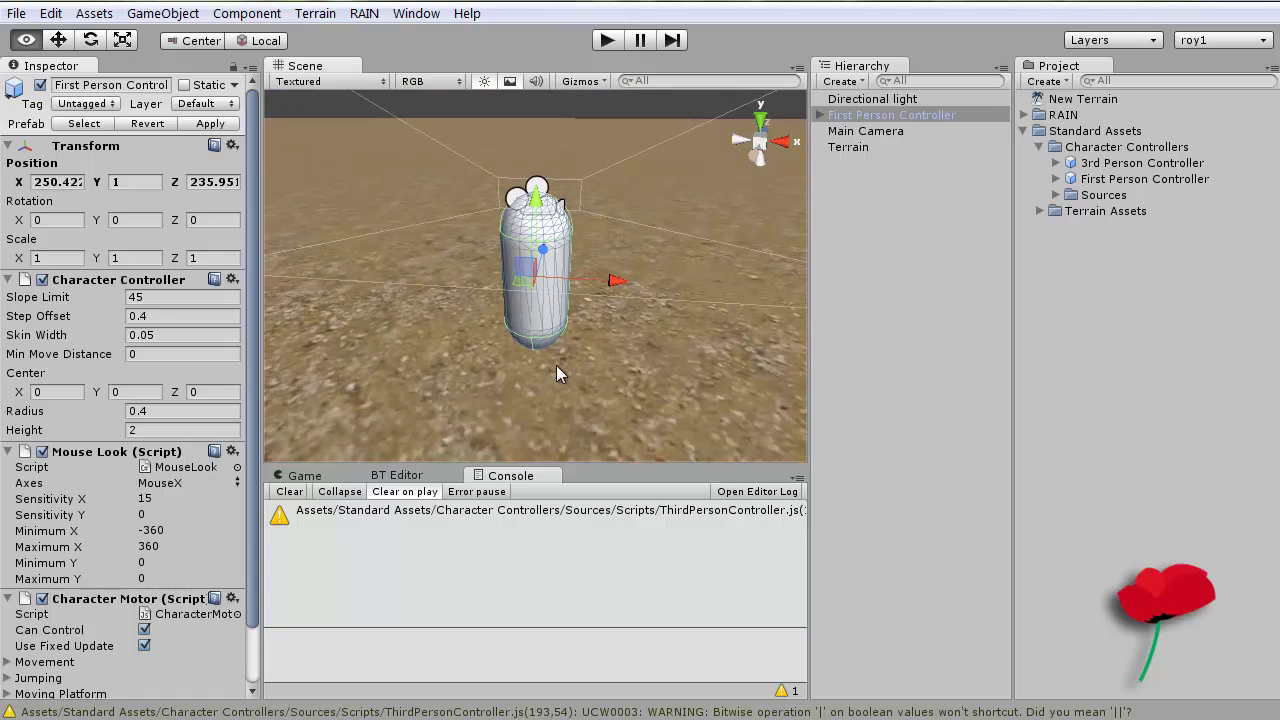
{"action": "scroll", "coordinate": [636, 250], "scroll_direction": "down", "scroll_amount": 12}
{"action": "scroll", "coordinate": [619, 237], "scroll_direction": "down", "scroll_amount": 1}
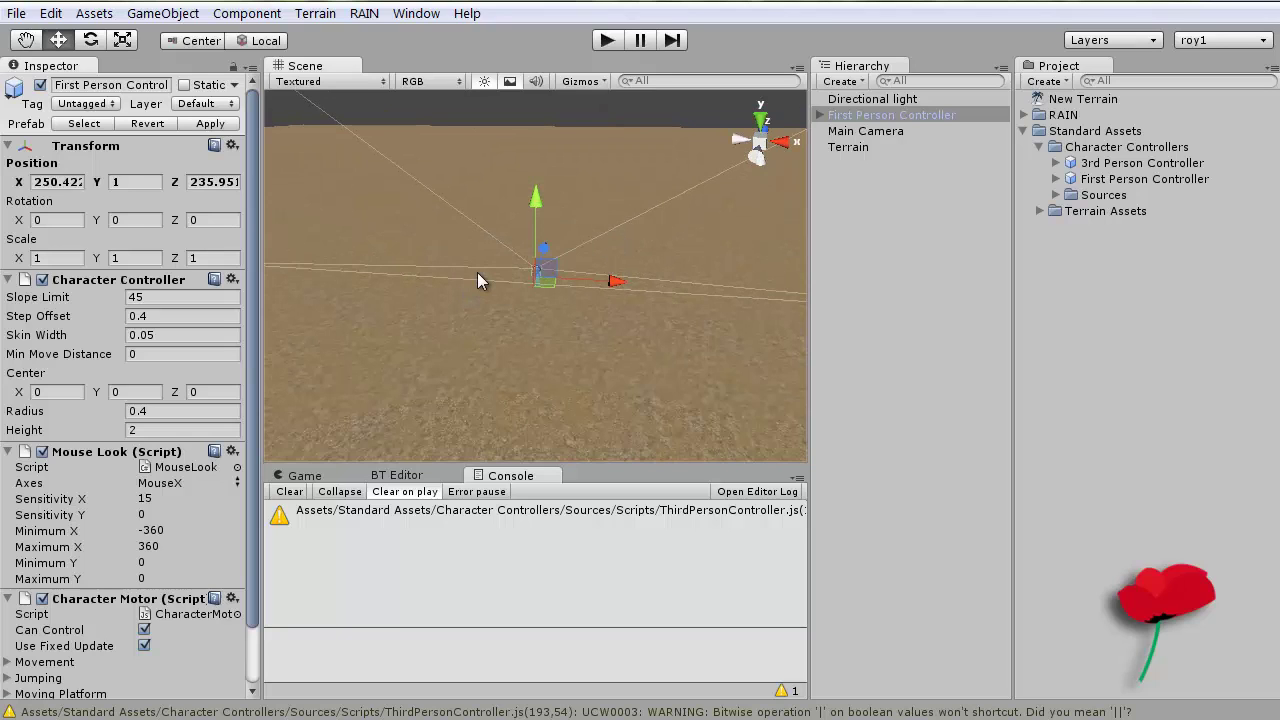
Create a cube and move it along X to about 258.8, beside the First Person Controller.
{"action": "left_click", "coordinate": [163, 13]}
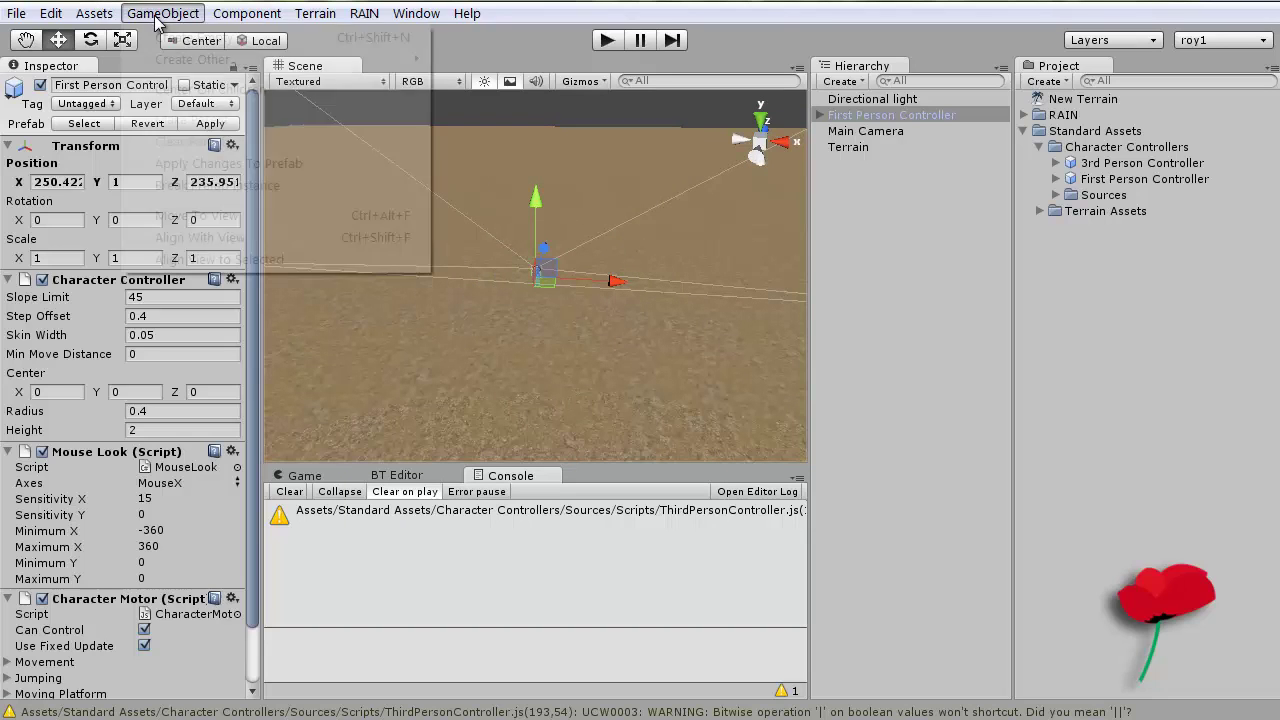
{"action": "mouse_move", "coordinate": [181, 62]}
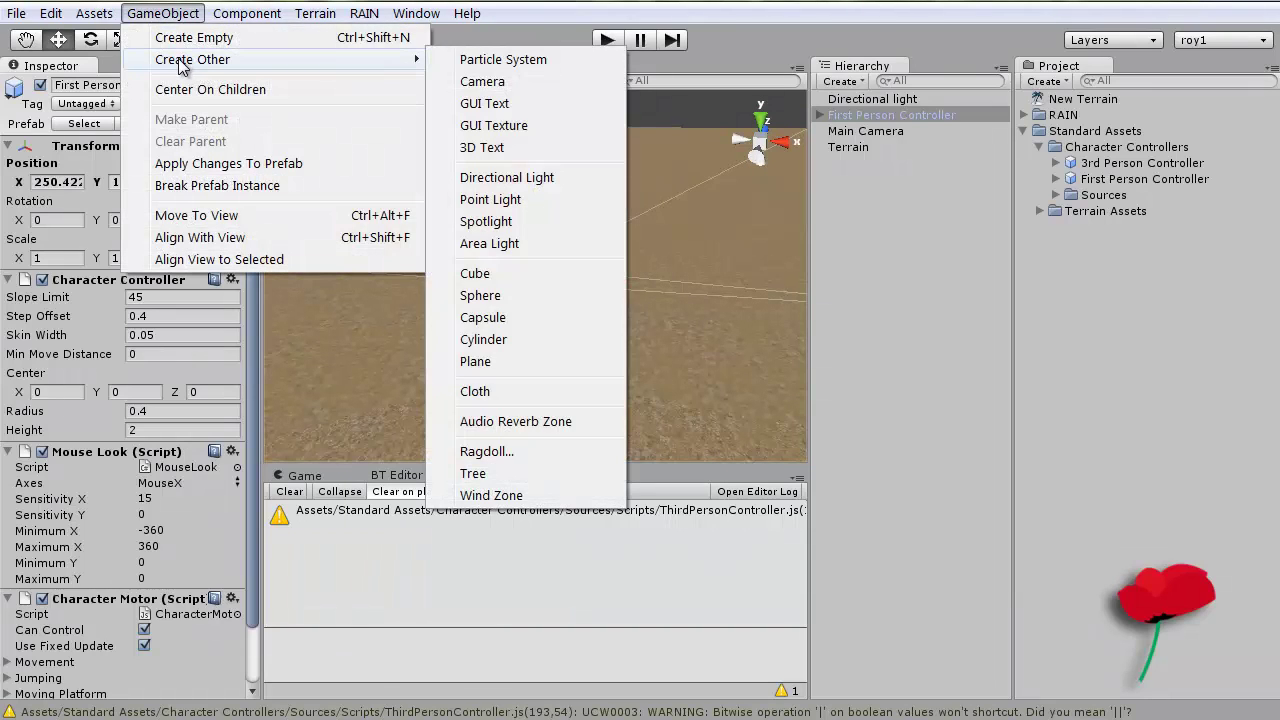
{"action": "left_click", "coordinate": [486, 274]}
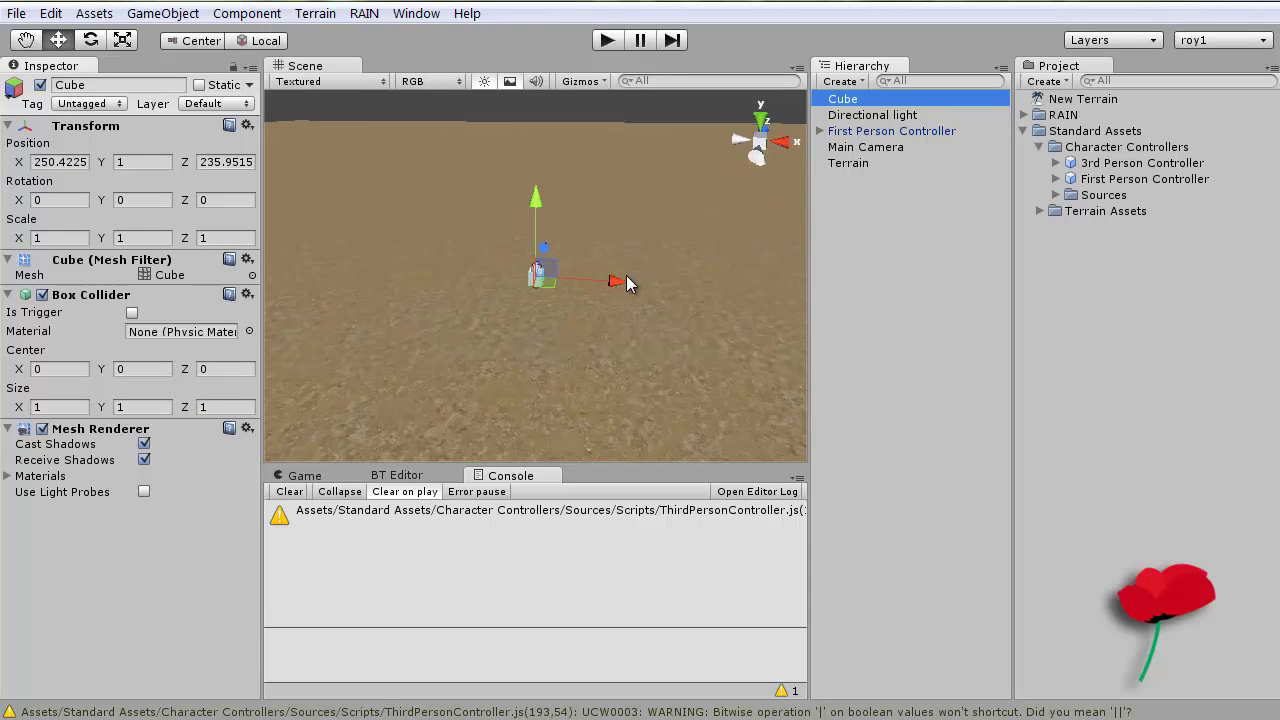
{"action": "left_click_drag", "start_coordinate": [626, 283], "coordinate": [728, 283]}
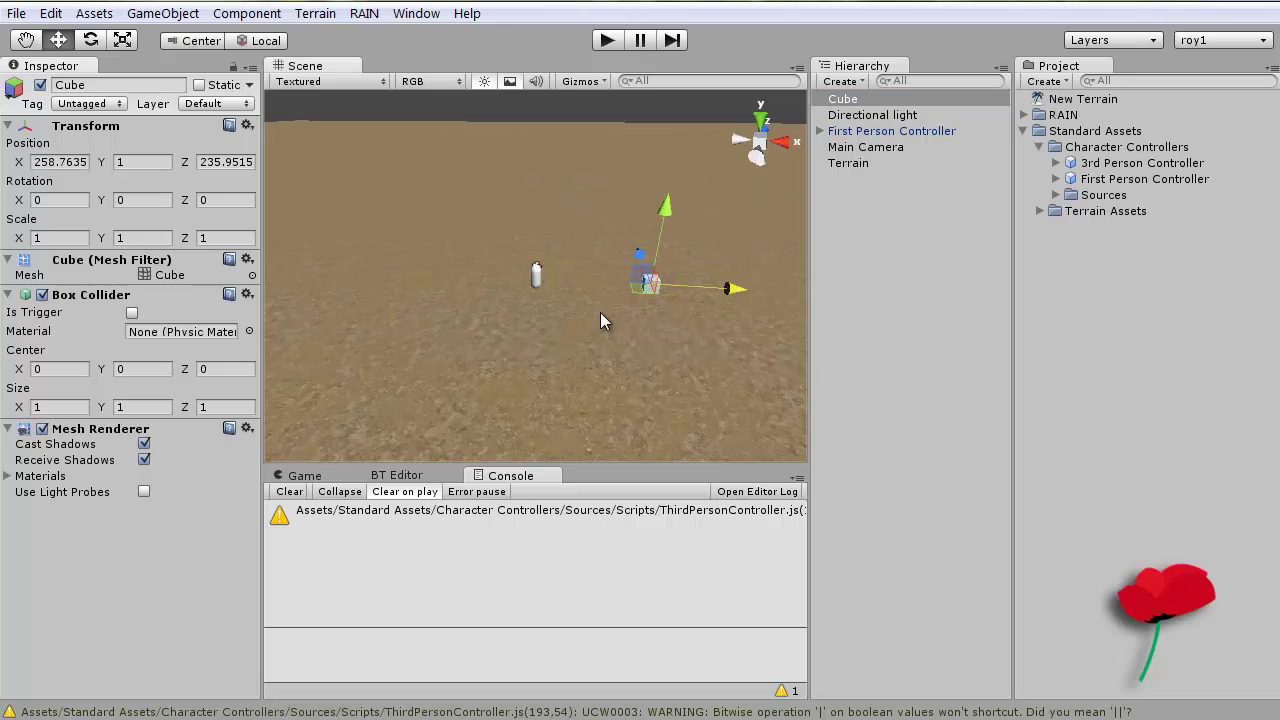
{"action": "left_click_drag", "start_coordinate": [600, 320], "coordinate": [120, 262], "text": "alt"}
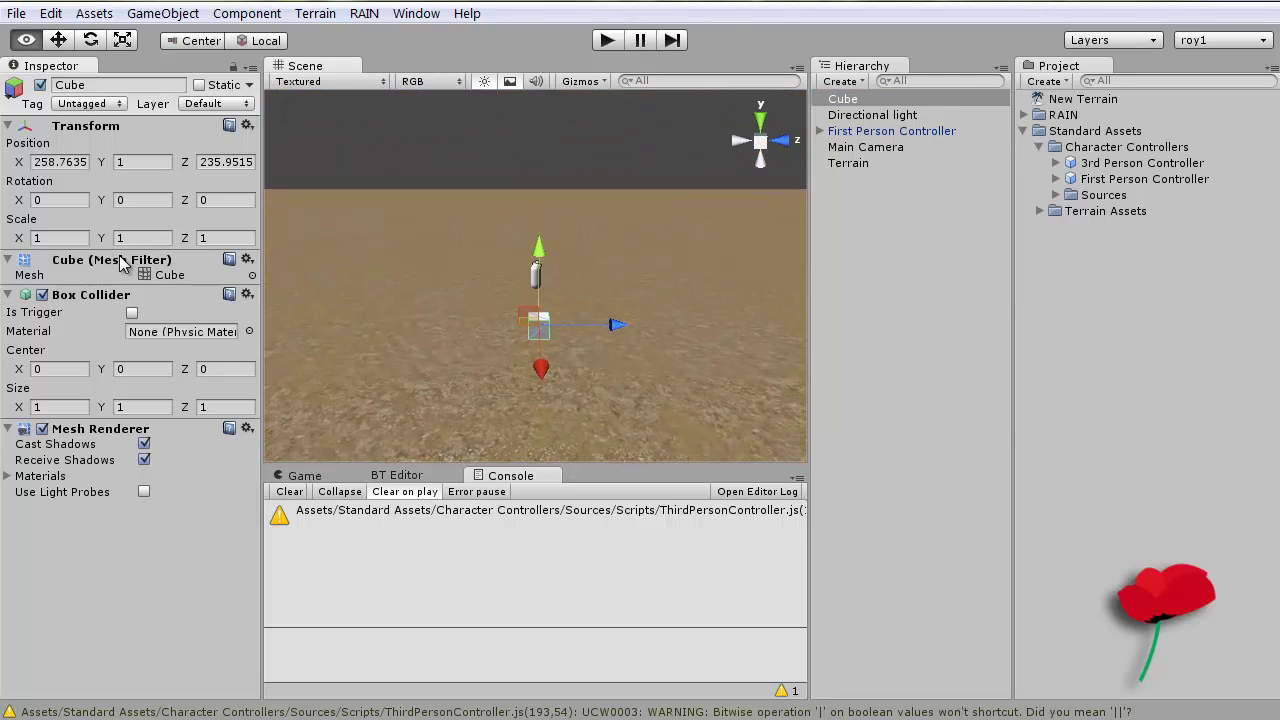
Scale the cube to 3 in X and 2 in Y, and raise it slightly to about Y 1.07.
{"action": "left_click", "coordinate": [51, 237]}
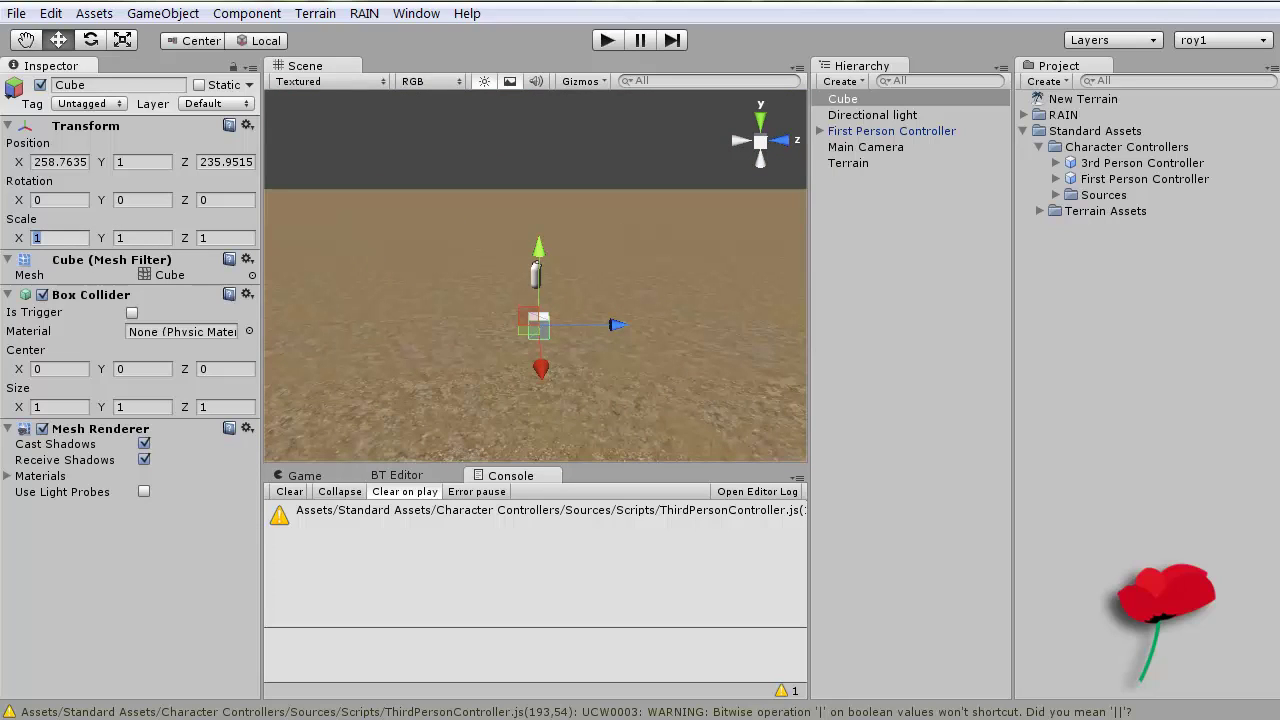
{"action": "type", "text": "3"}
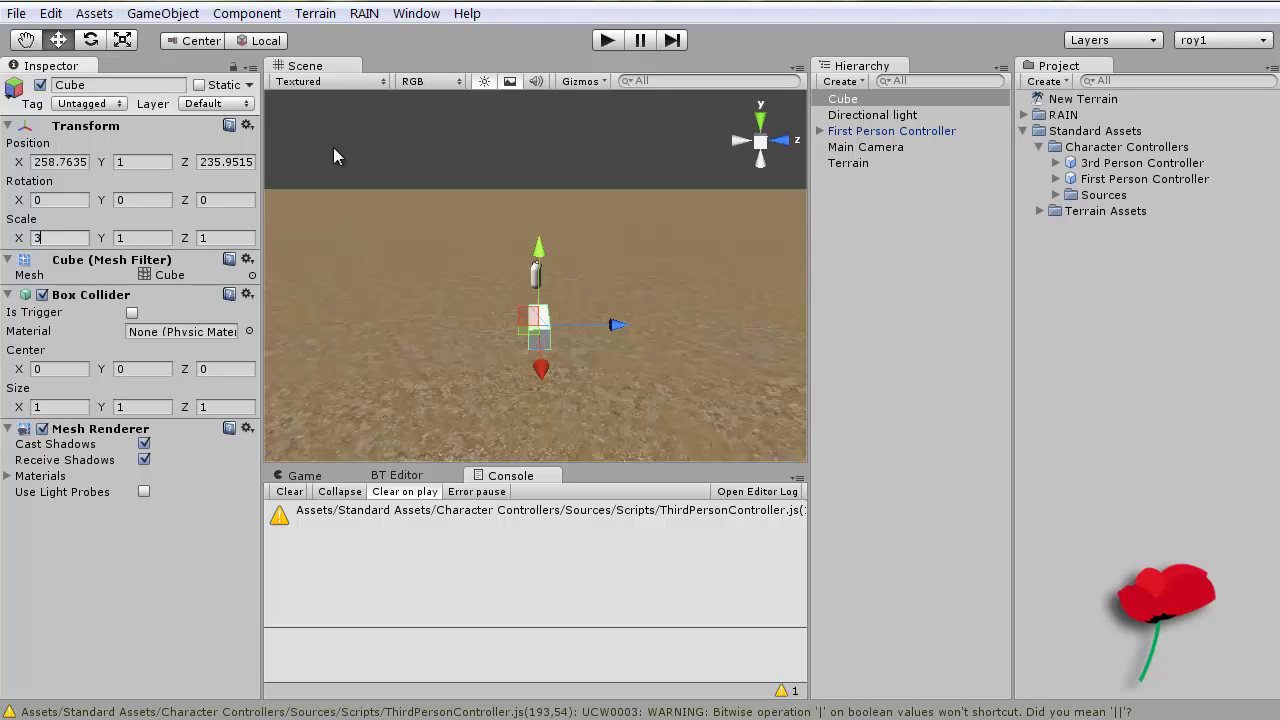
{"action": "left_click_drag", "start_coordinate": [657, 251], "coordinate": [690, 236], "text": "alt"}
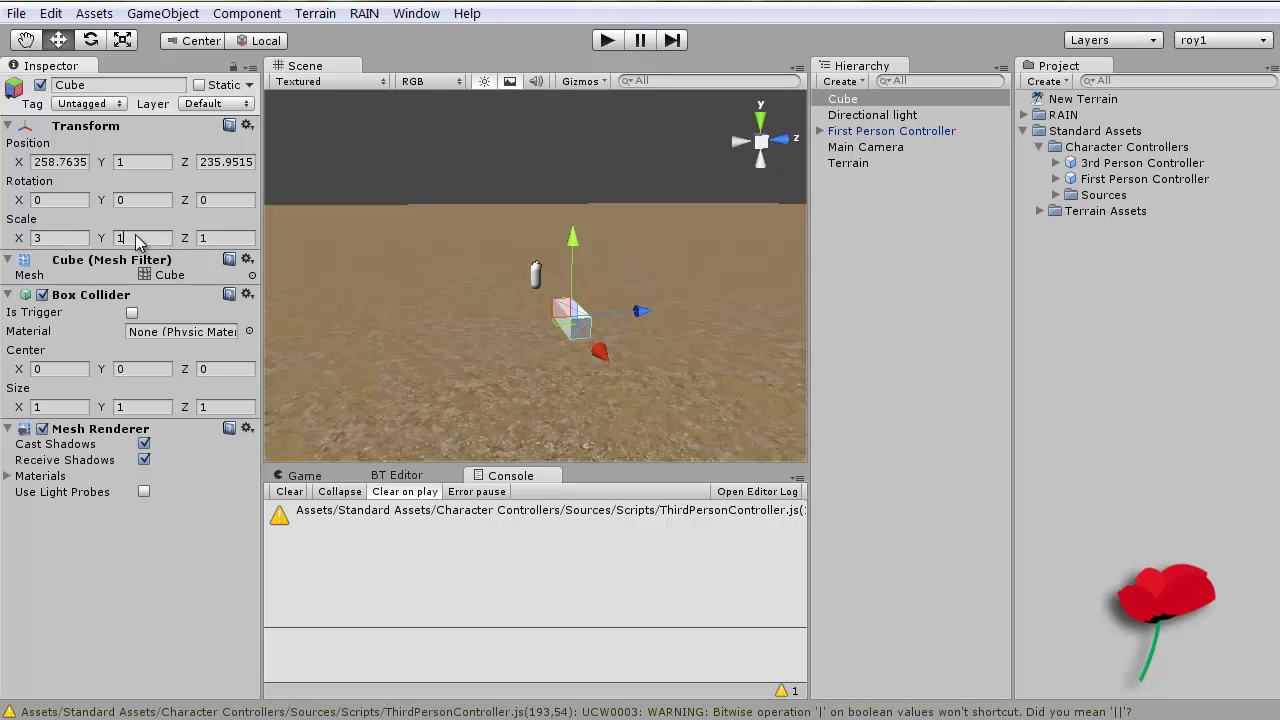
{"action": "left_click_drag", "start_coordinate": [110, 240], "coordinate": [112, 241]}
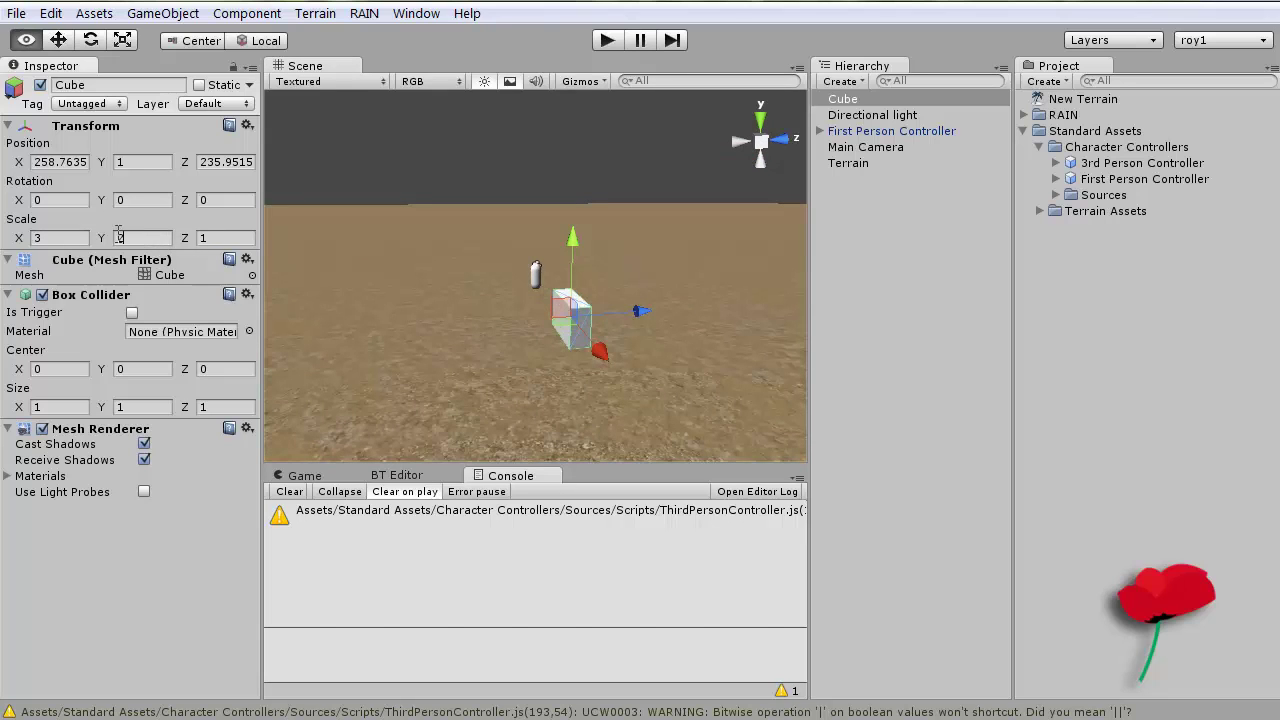
{"action": "left_click_drag", "start_coordinate": [481, 324], "coordinate": [195, 303], "text": "alt"}
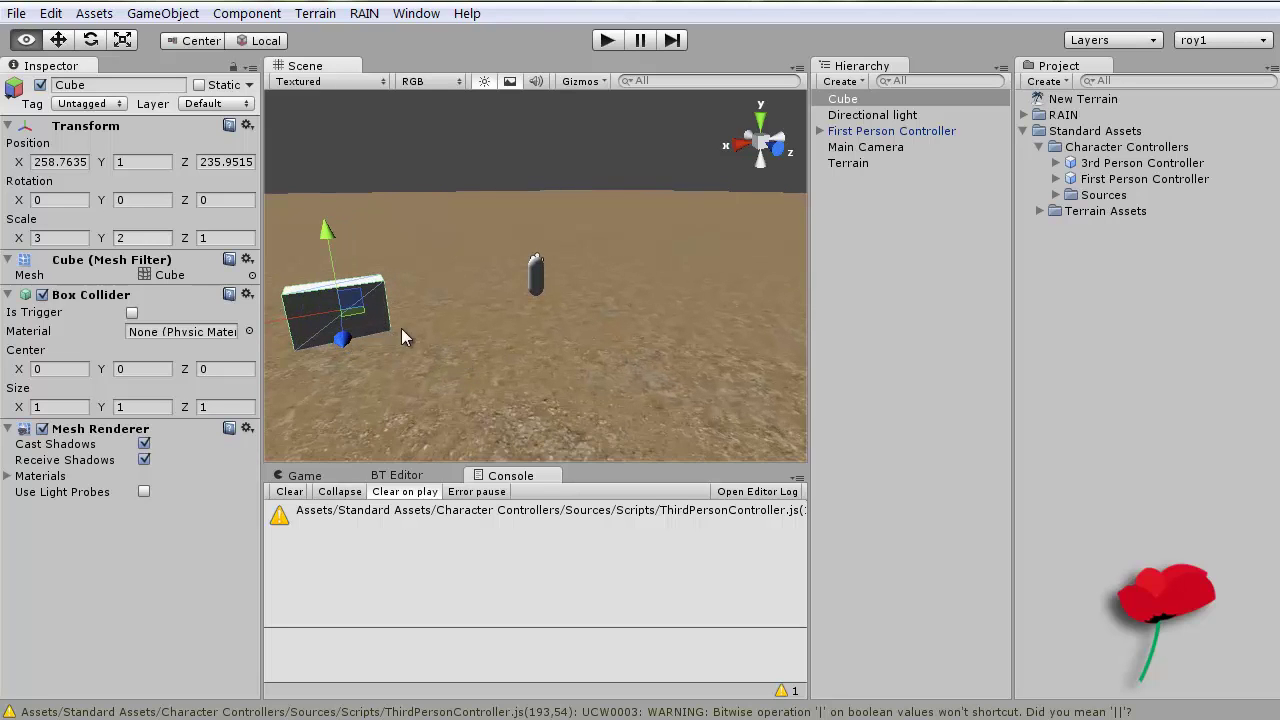
{"action": "left_click_drag", "start_coordinate": [406, 337], "coordinate": [865, 500], "text": "alt"}
Rename the cube as mob_deer in the scene hierarchy.
{"action": "double_click", "coordinate": [852, 100]}
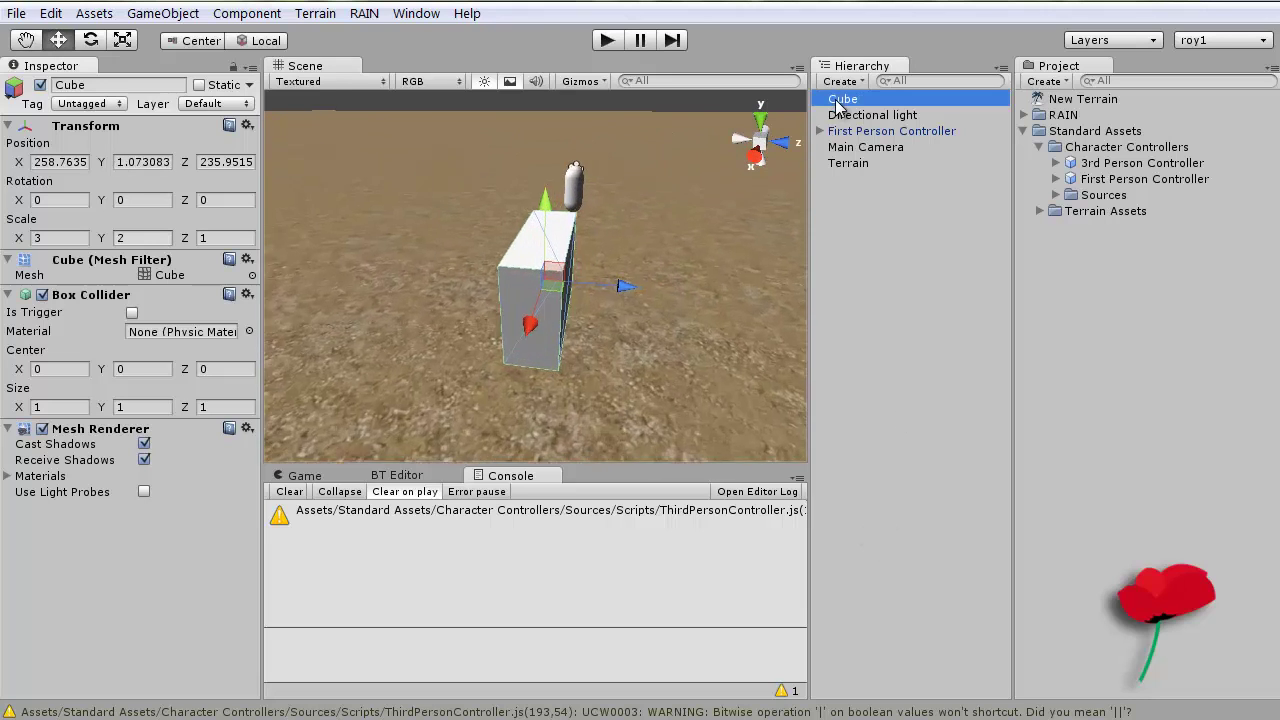
{"action": "right_click", "coordinate": [850, 100]}
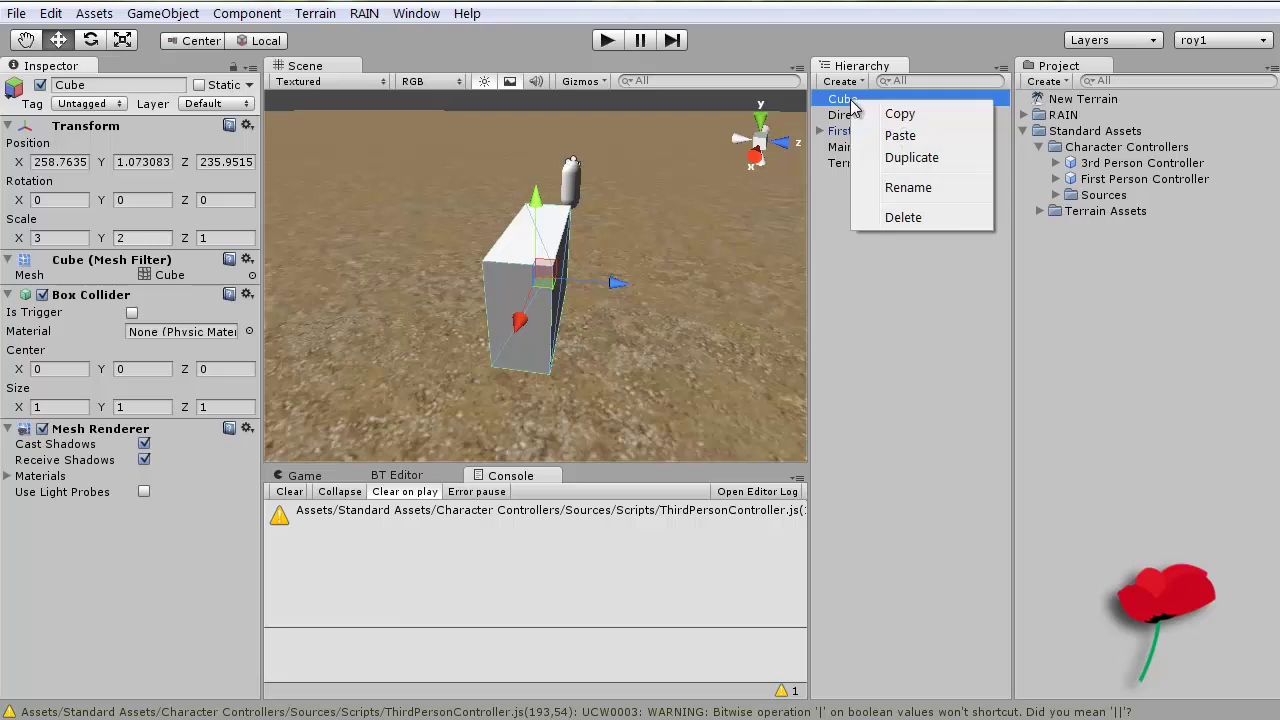
{"action": "left_click", "coordinate": [908, 187]}
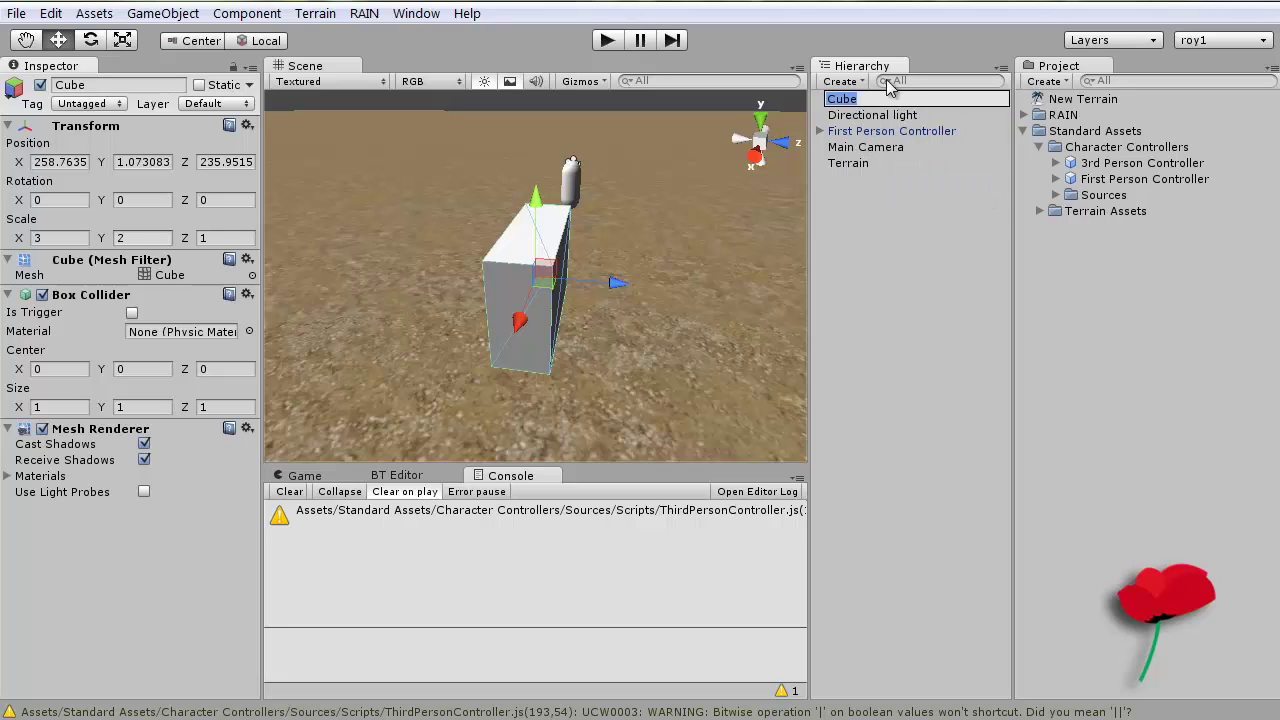
{"action": "type", "text": "c"}
{"action": "key", "text": "BackSpace"}
{"action": "type", "text": "mob_"}
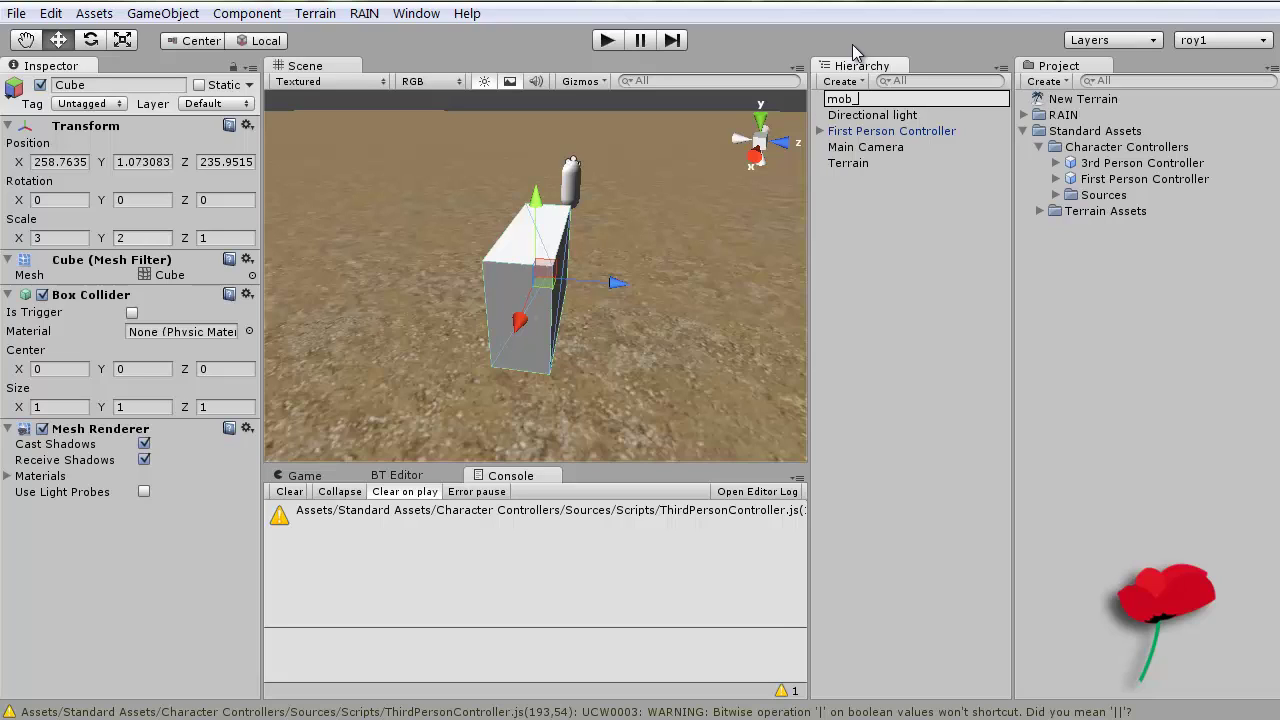
{"action": "type", "text": "deer"}
{"action": "key", "text": "Return"}
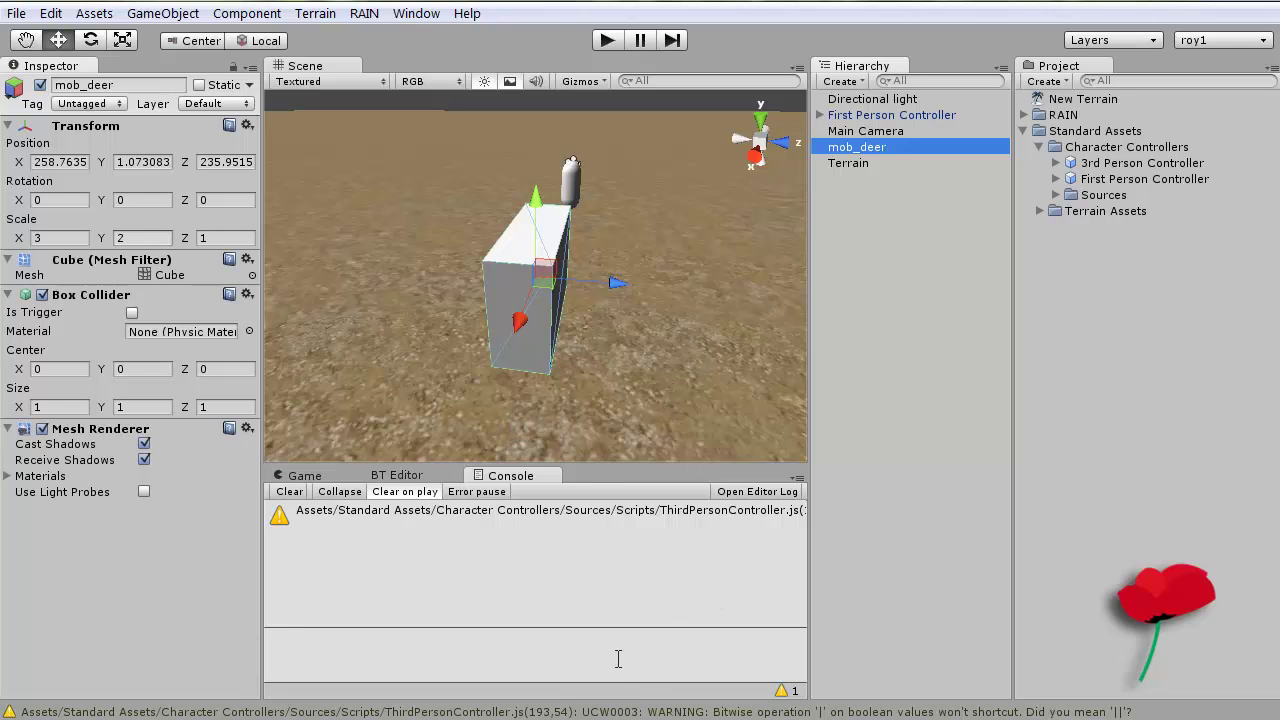
Delete the Main Camera from the scene.
{"action": "key", "text": "alt"}
{"action": "left_click_drag", "start_coordinate": [453, 262], "coordinate": [458, 359], "text": "alt"}
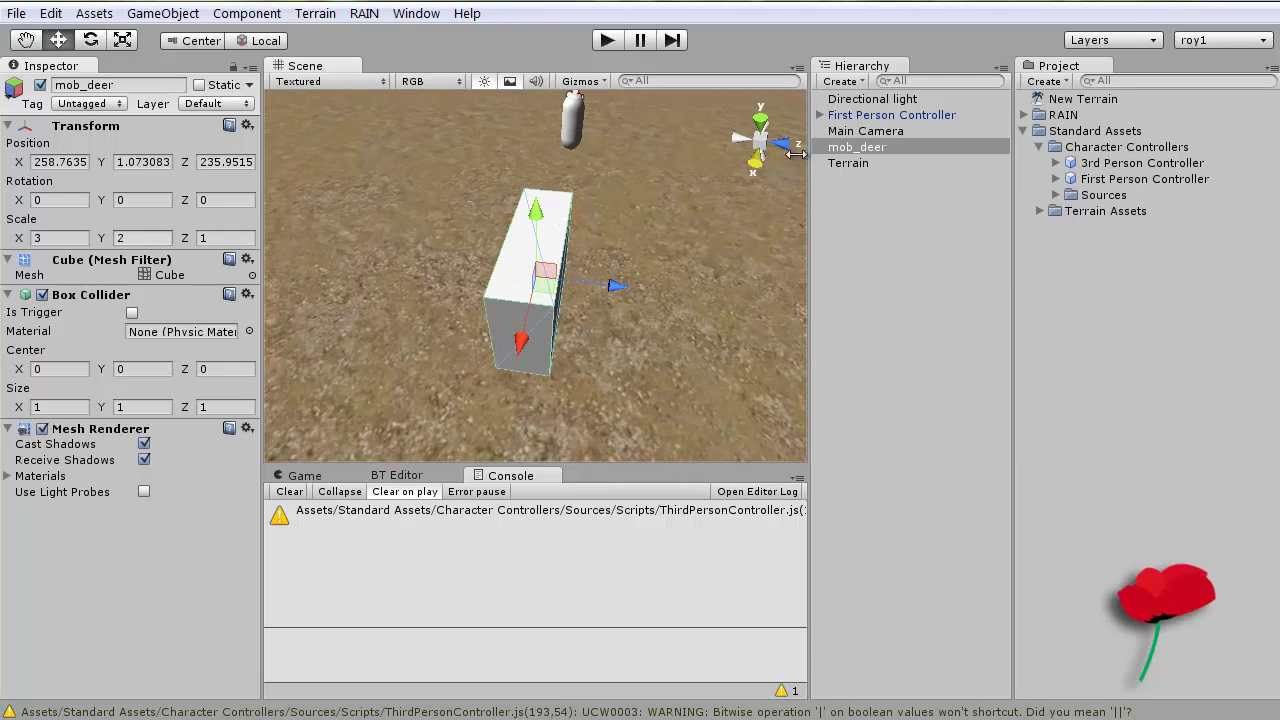
{"action": "left_click", "coordinate": [872, 131]}
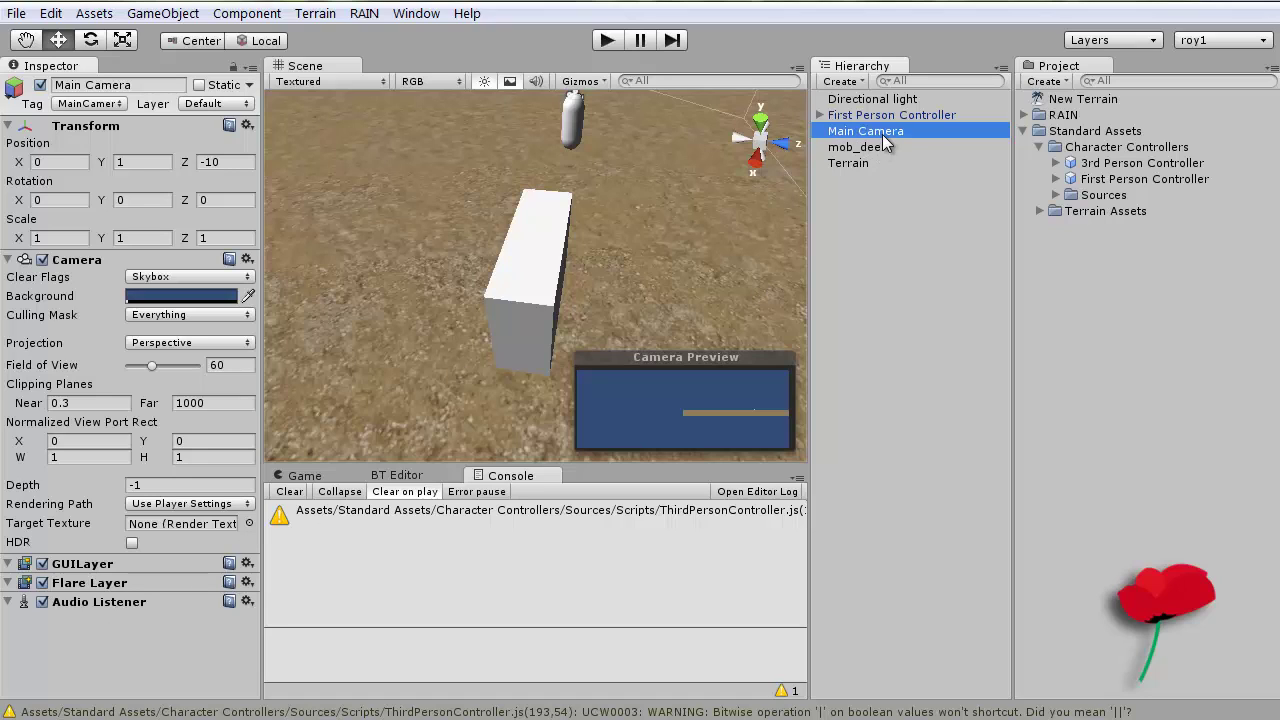
{"action": "key", "text": "Delete"}
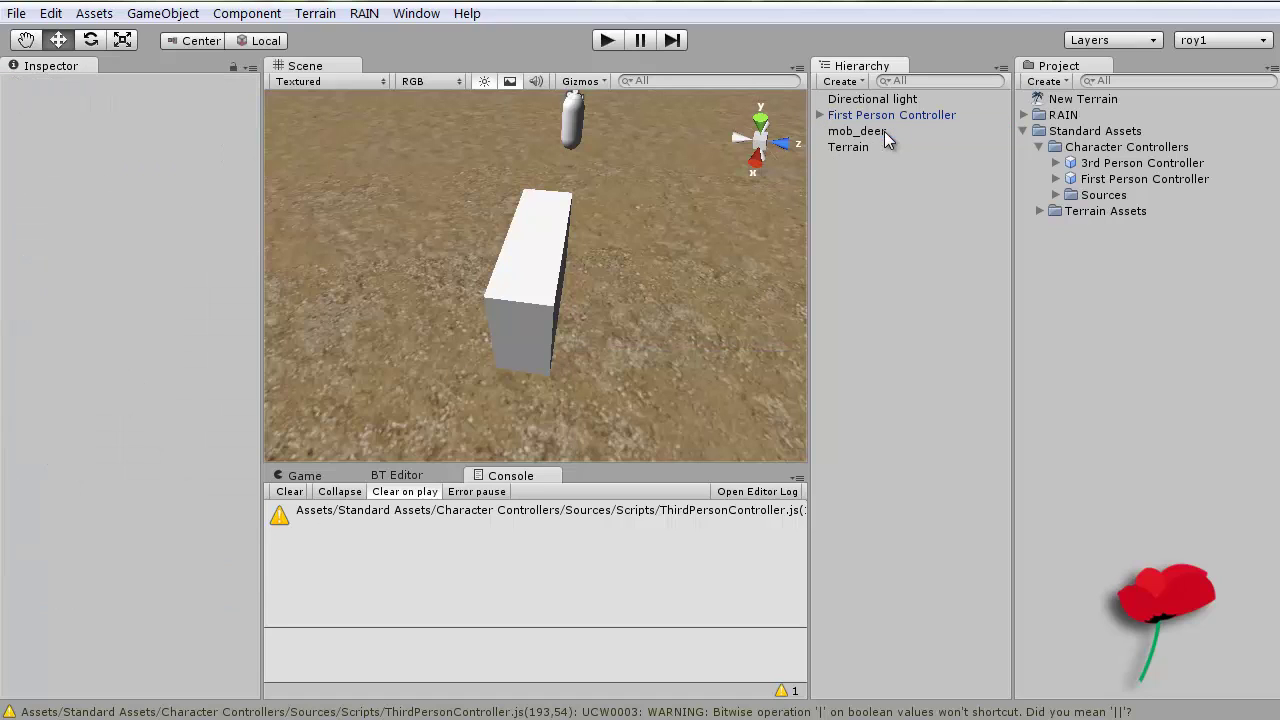
Check the First Person Controller and the mob_deer block in the scene, leaving mob_deer selected.
{"action": "left_click_drag", "start_coordinate": [626, 258], "coordinate": [446, 193], "text": "alt"}
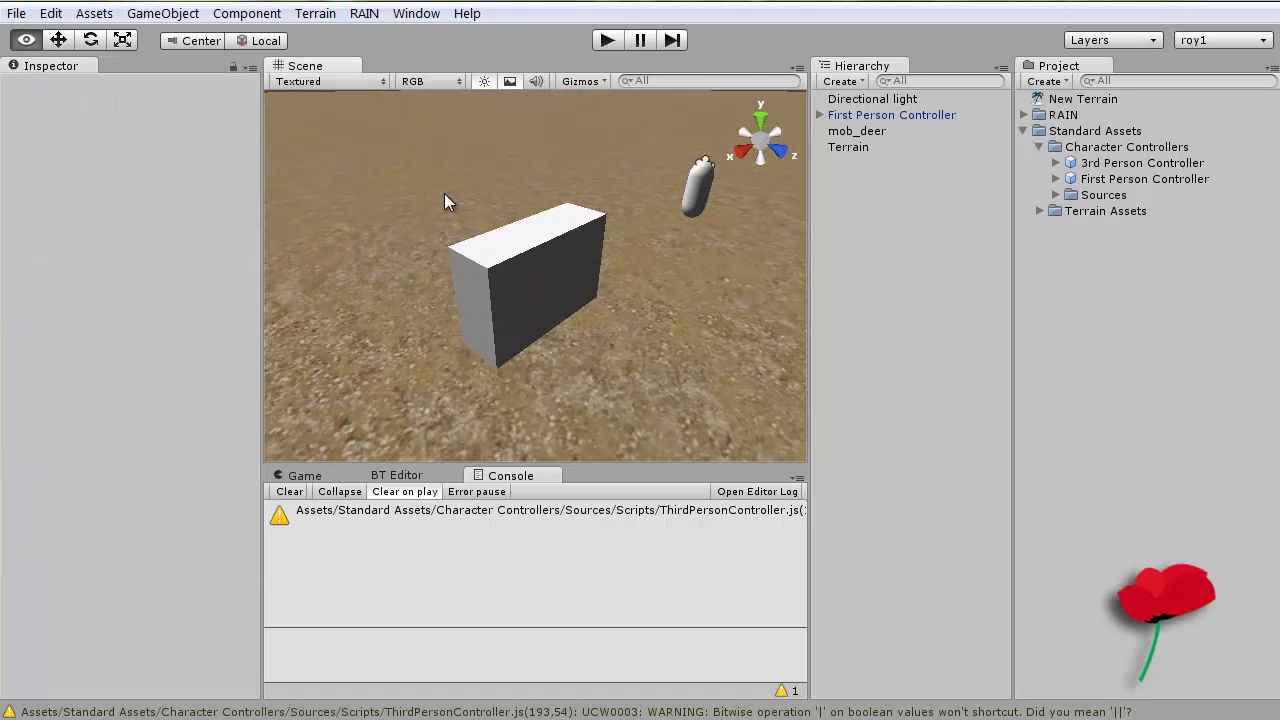
{"action": "scroll", "coordinate": [460, 165], "scroll_direction": "down", "scroll_amount": 5}
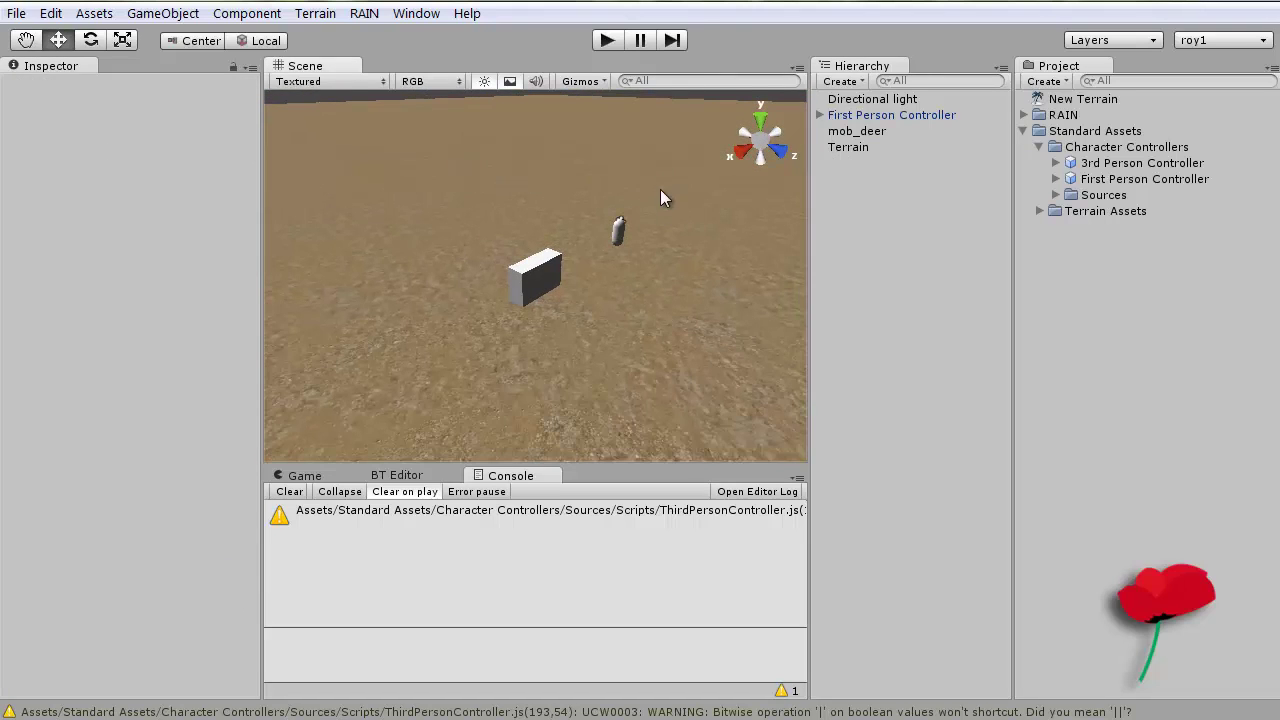
{"action": "left_click", "coordinate": [618, 232]}
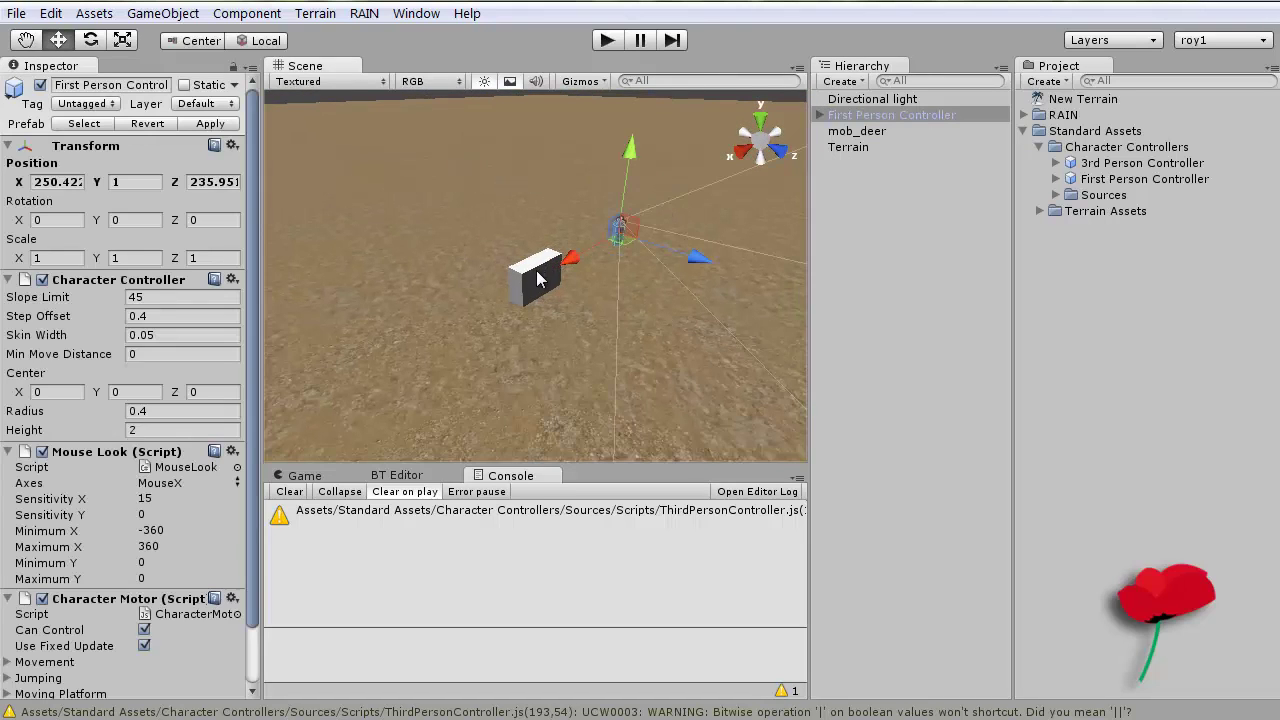
{"action": "left_click", "coordinate": [536, 278]}
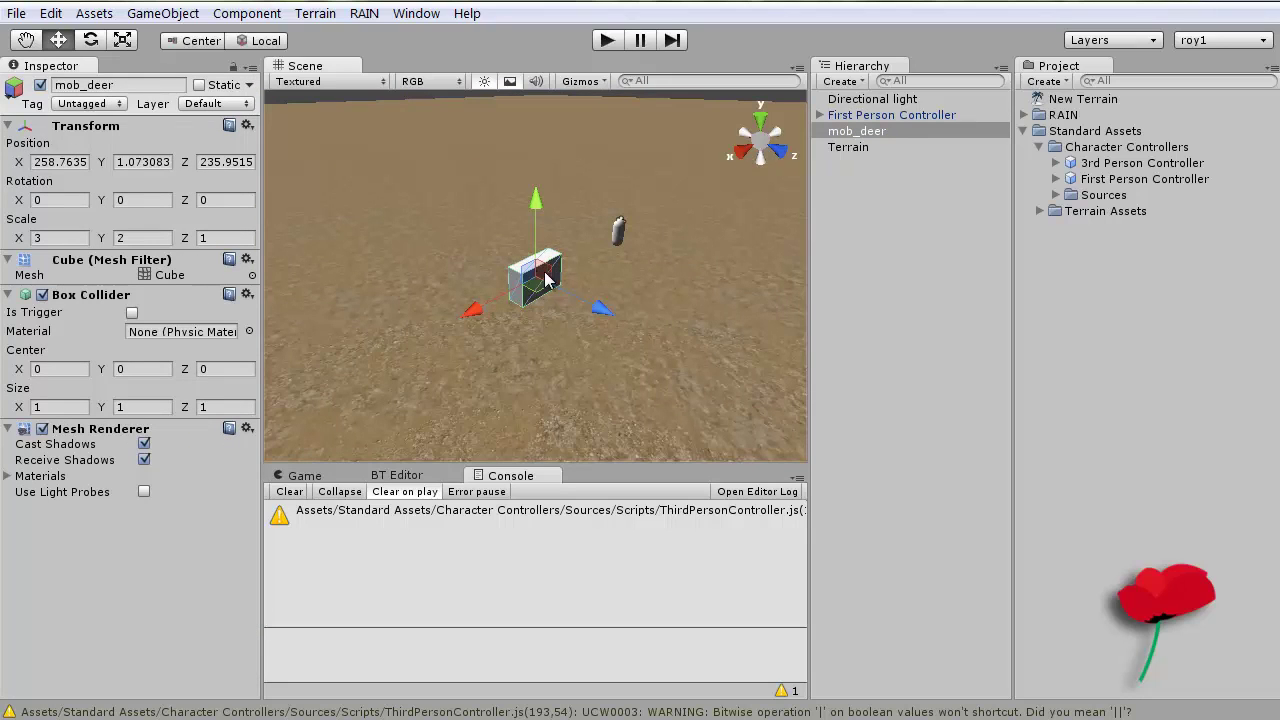
{"action": "scroll", "coordinate": [481, 218], "scroll_direction": "down", "scroll_amount": 2}
{"action": "scroll", "coordinate": [482, 216], "scroll_direction": "down", "scroll_amount": 1}
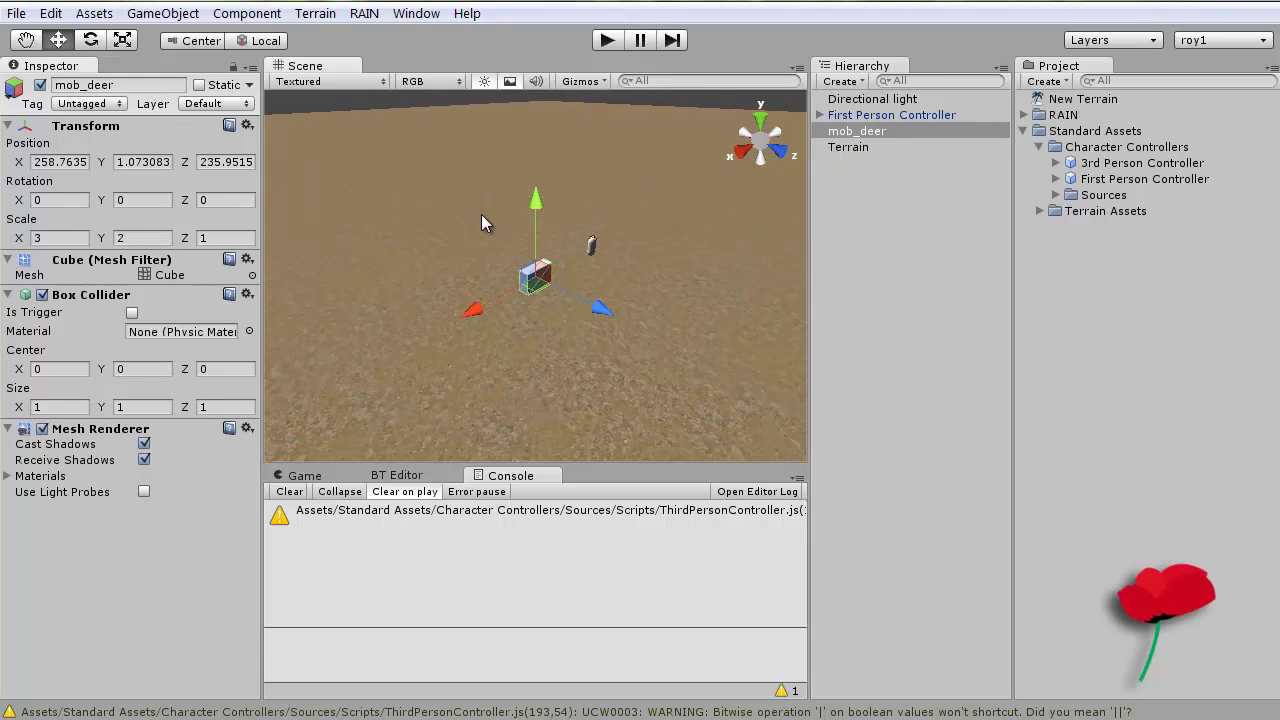
Add a cube to the scene and move it along Z to about 248.18, away from the mob_deer block.
{"action": "left_click", "coordinate": [160, 16]}
{"action": "mouse_move", "coordinate": [166, 58]}
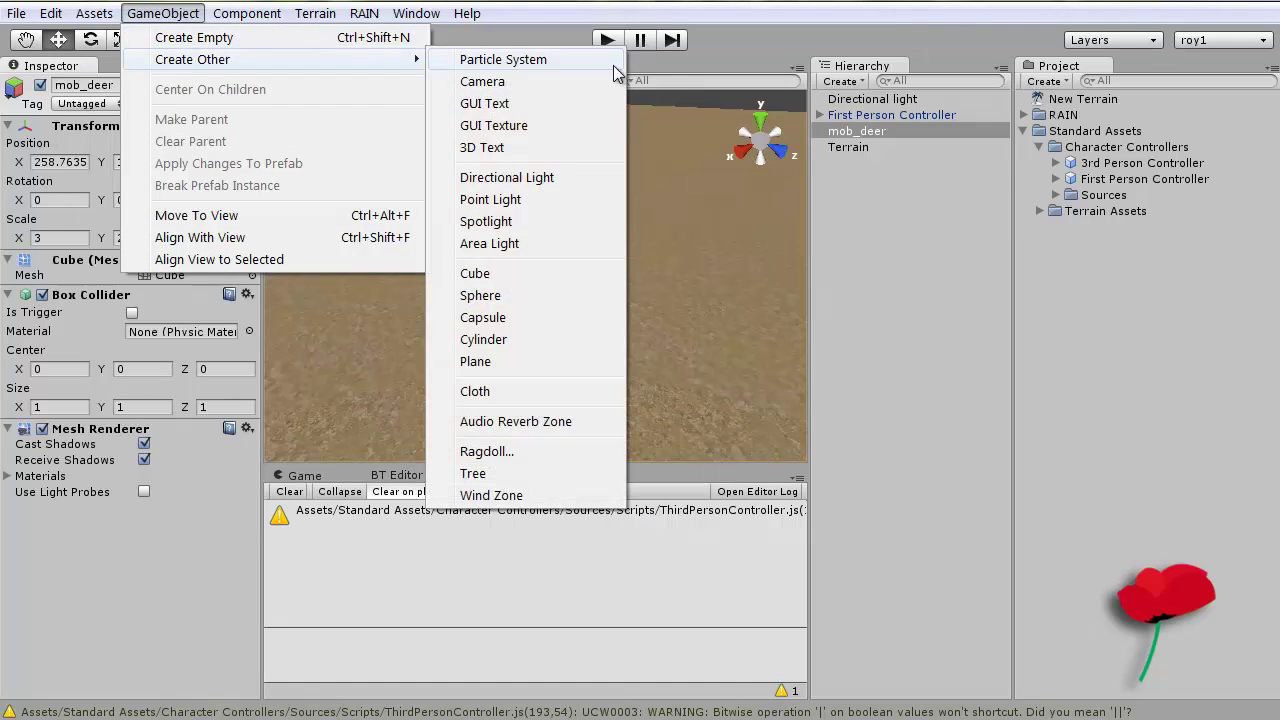
{"action": "left_click", "coordinate": [530, 273]}
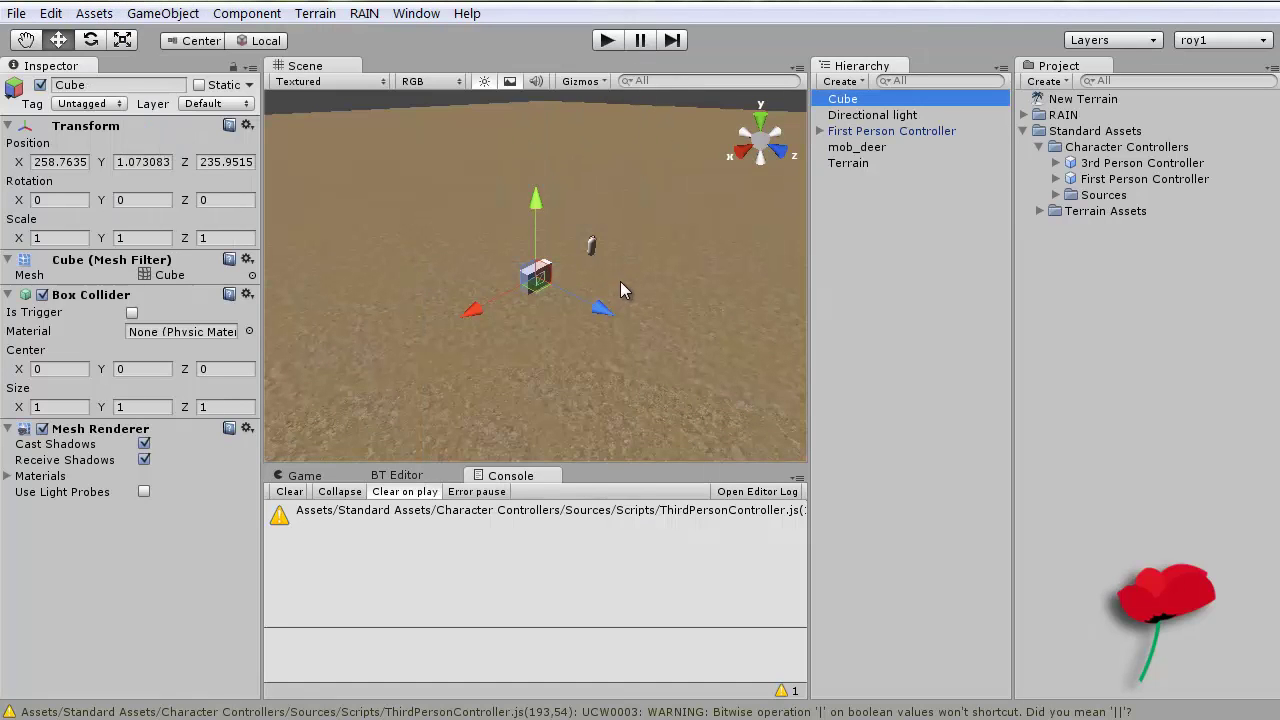
{"action": "left_click_drag", "start_coordinate": [601, 313], "coordinate": [762, 392]}
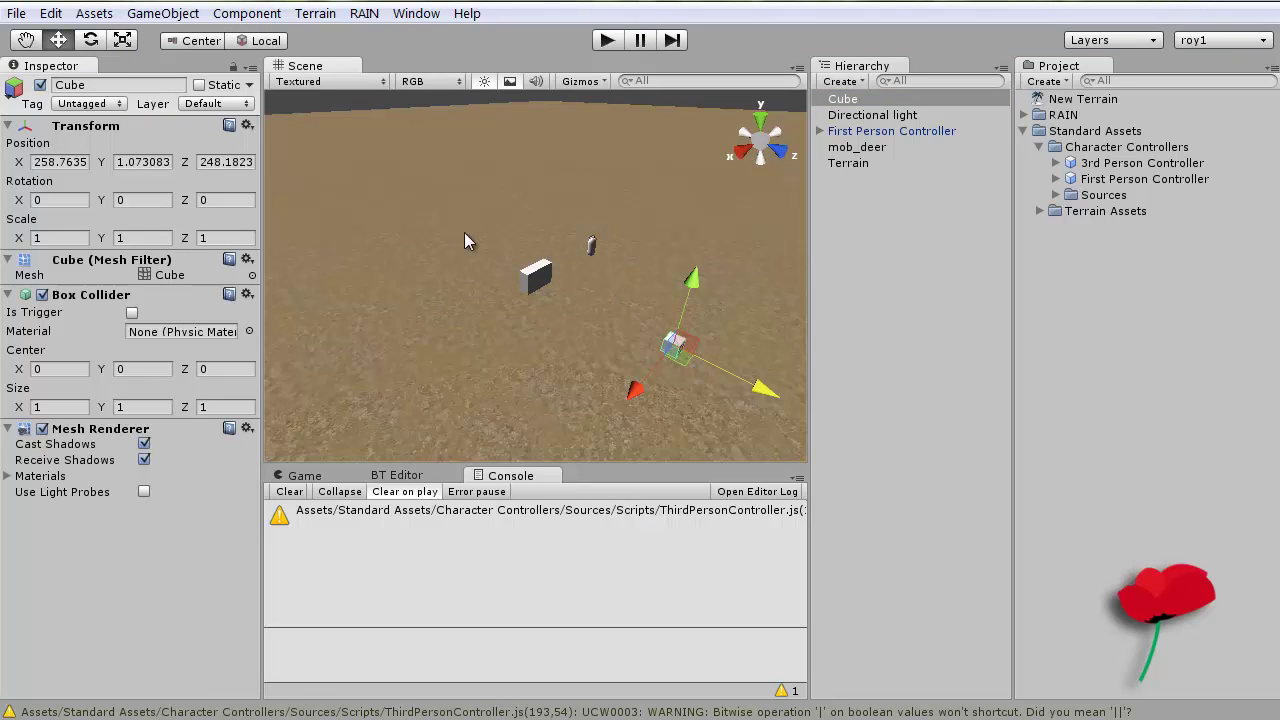
Duplicate the new cube and move the copy along Z to about 242.91, between the first cube and mob_deer.
{"action": "right_click", "coordinate": [849, 99]}
{"action": "left_click", "coordinate": [900, 157]}
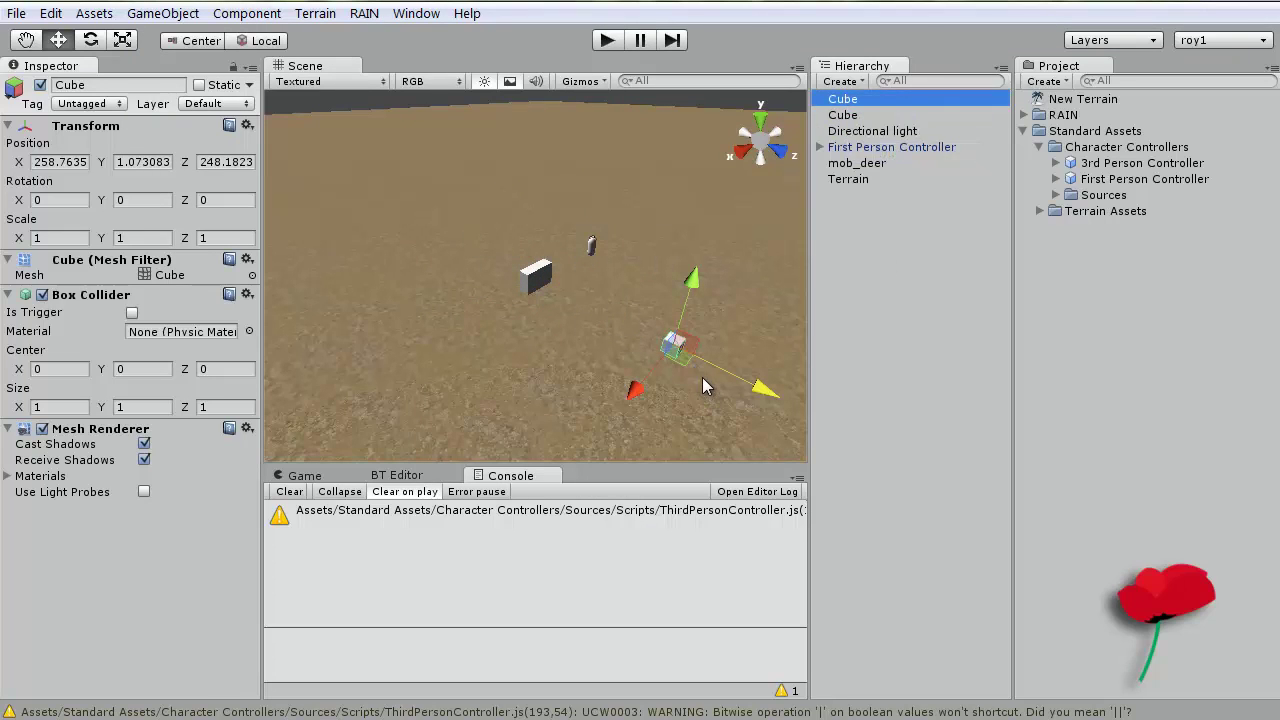
{"action": "left_click_drag", "start_coordinate": [765, 390], "coordinate": [667, 385]}
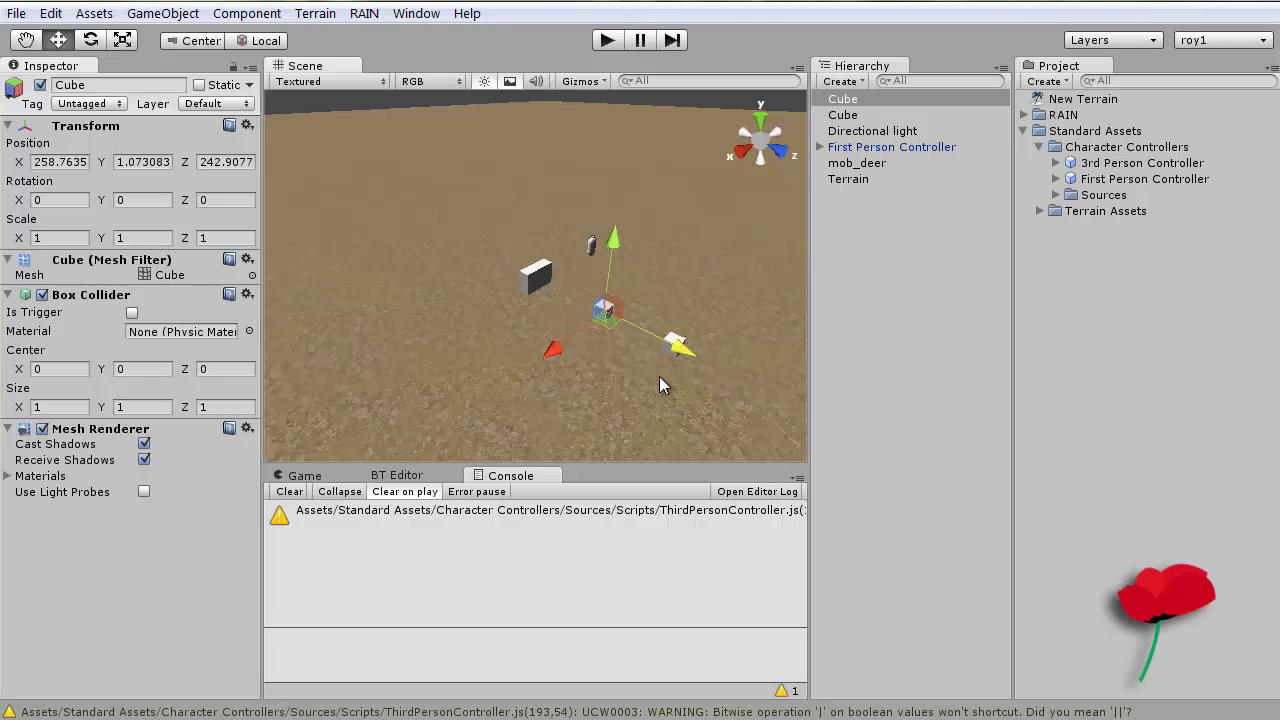
Rename the duplicated cube nearer to mob_deer as aspect_water.
{"action": "right_click", "coordinate": [840, 104]}
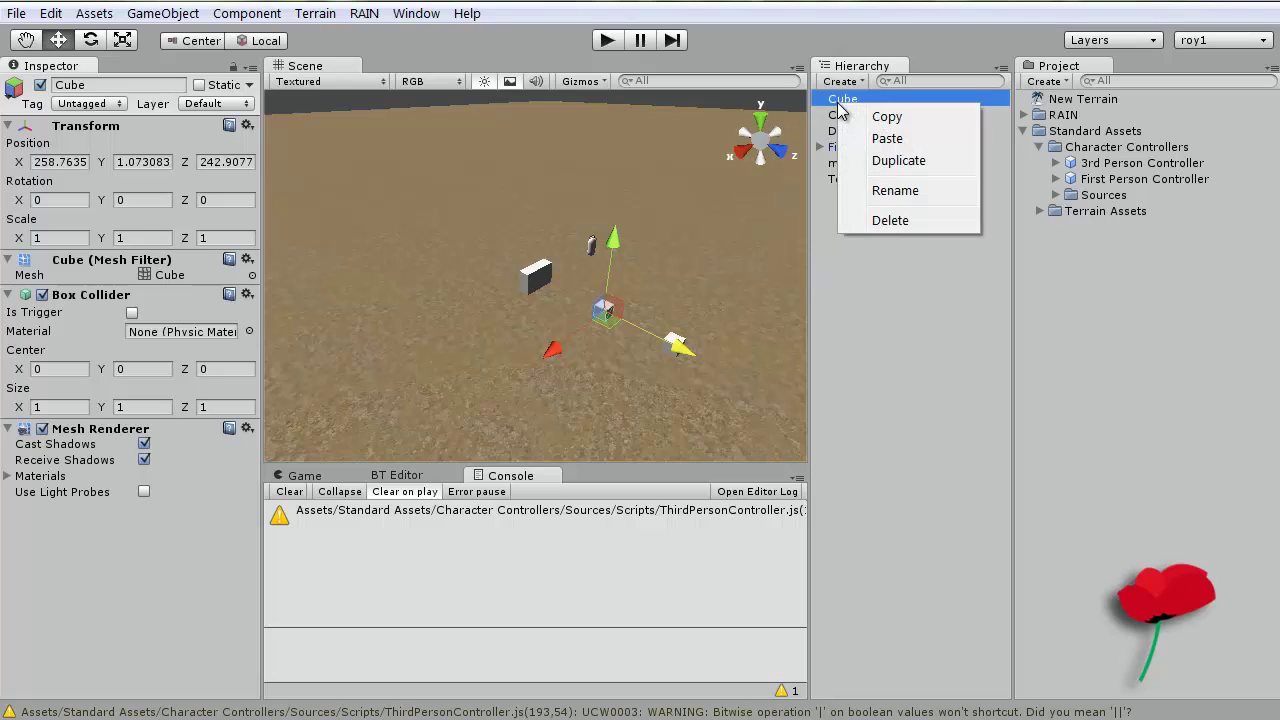
{"action": "left_click", "coordinate": [888, 191]}
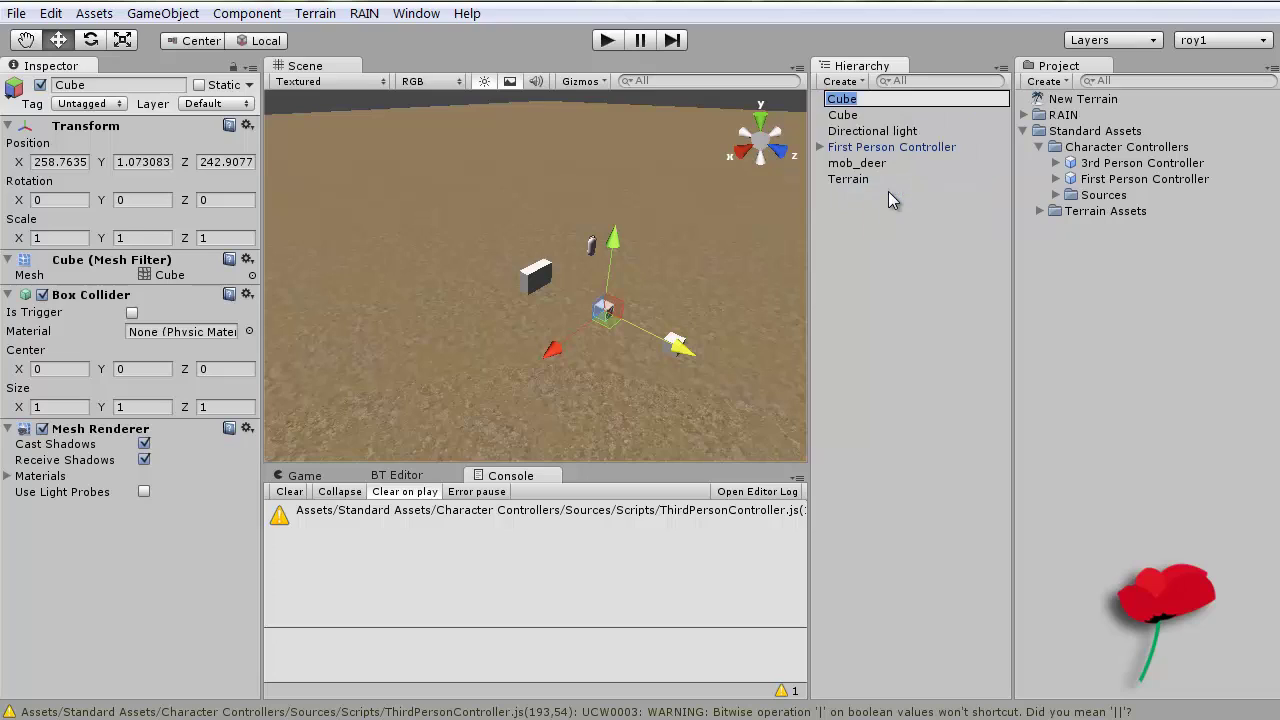
{"action": "type", "text": "aspect_water"}
{"action": "key", "text": "Return"}
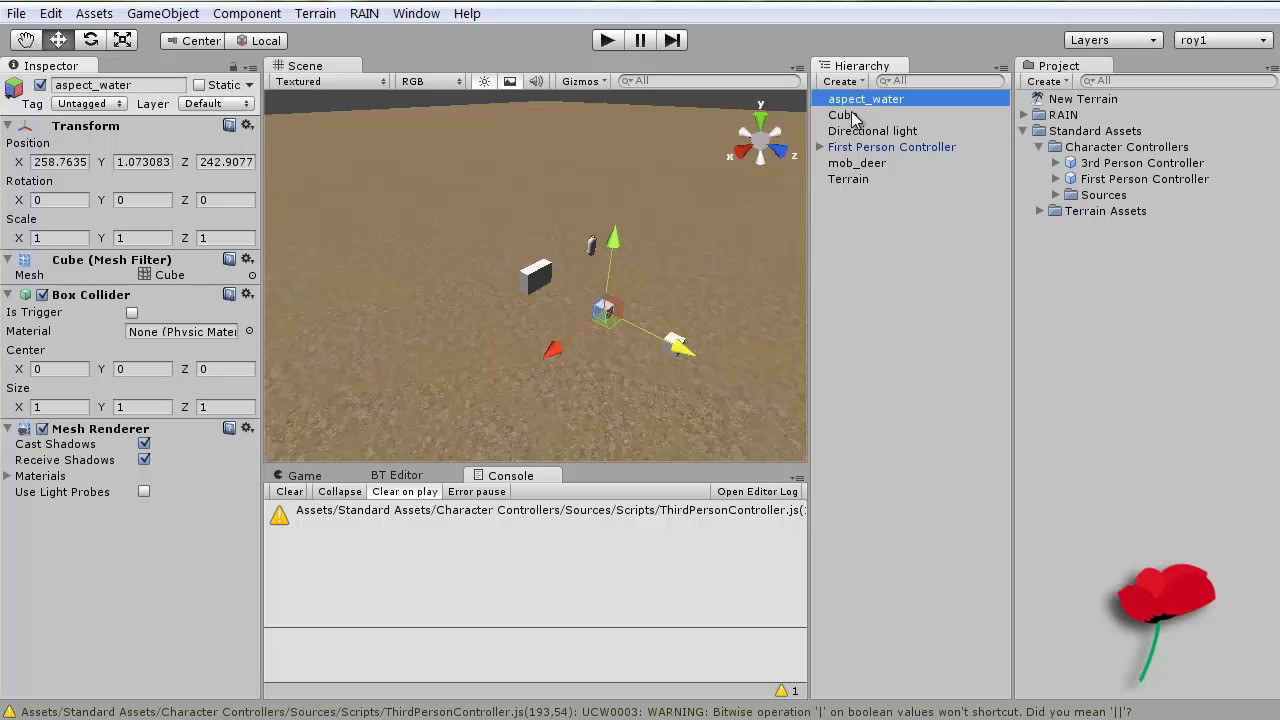
Rename the remaining cube, farther from mob_deer, as aspect_grass and select each aspect cube to check which is which.
{"action": "left_click", "coordinate": [846, 116]}
{"action": "right_click", "coordinate": [846, 118]}
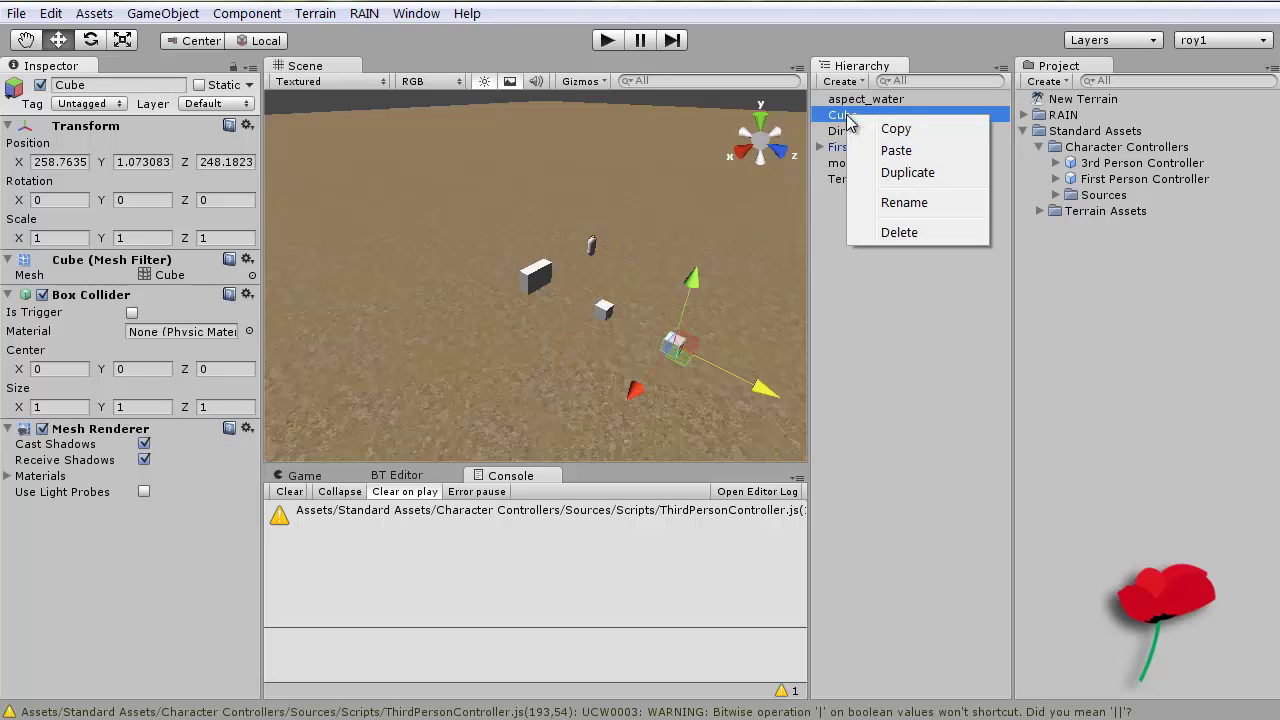
{"action": "left_click", "coordinate": [919, 202]}
{"action": "type", "text": "aspect_"}
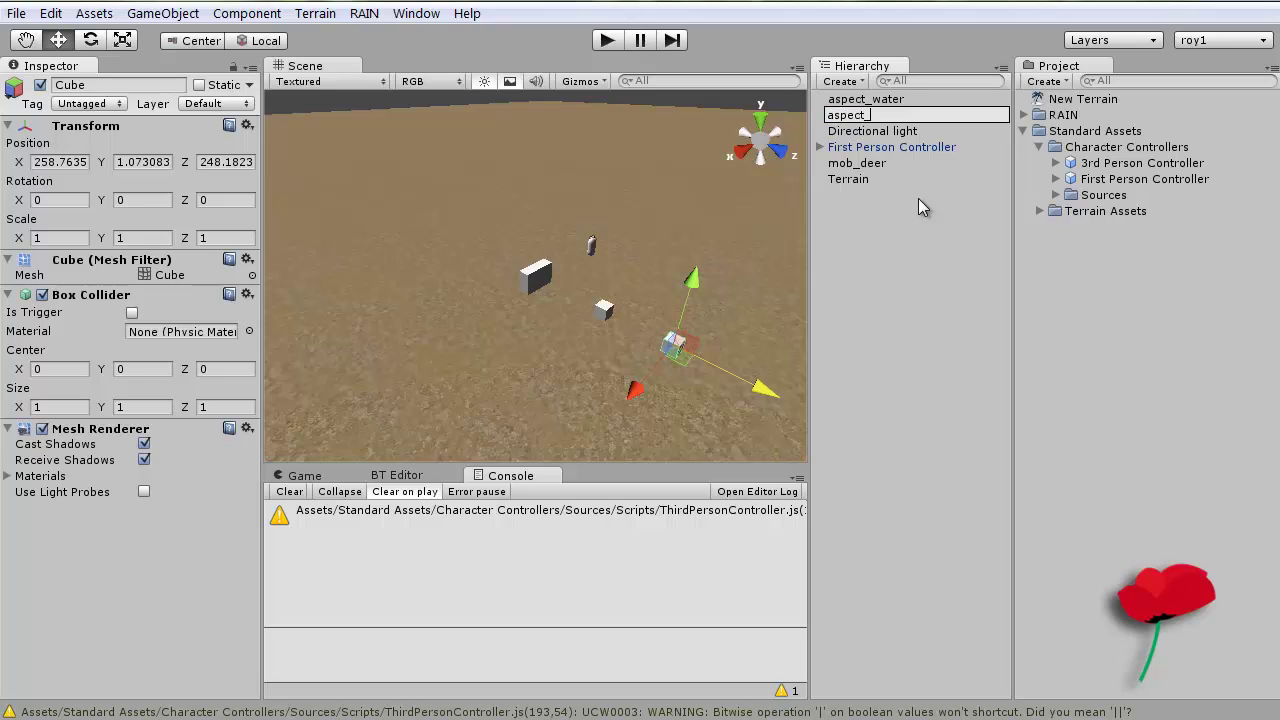
{"action": "type", "text": "grass"}
{"action": "key", "text": "Return"}
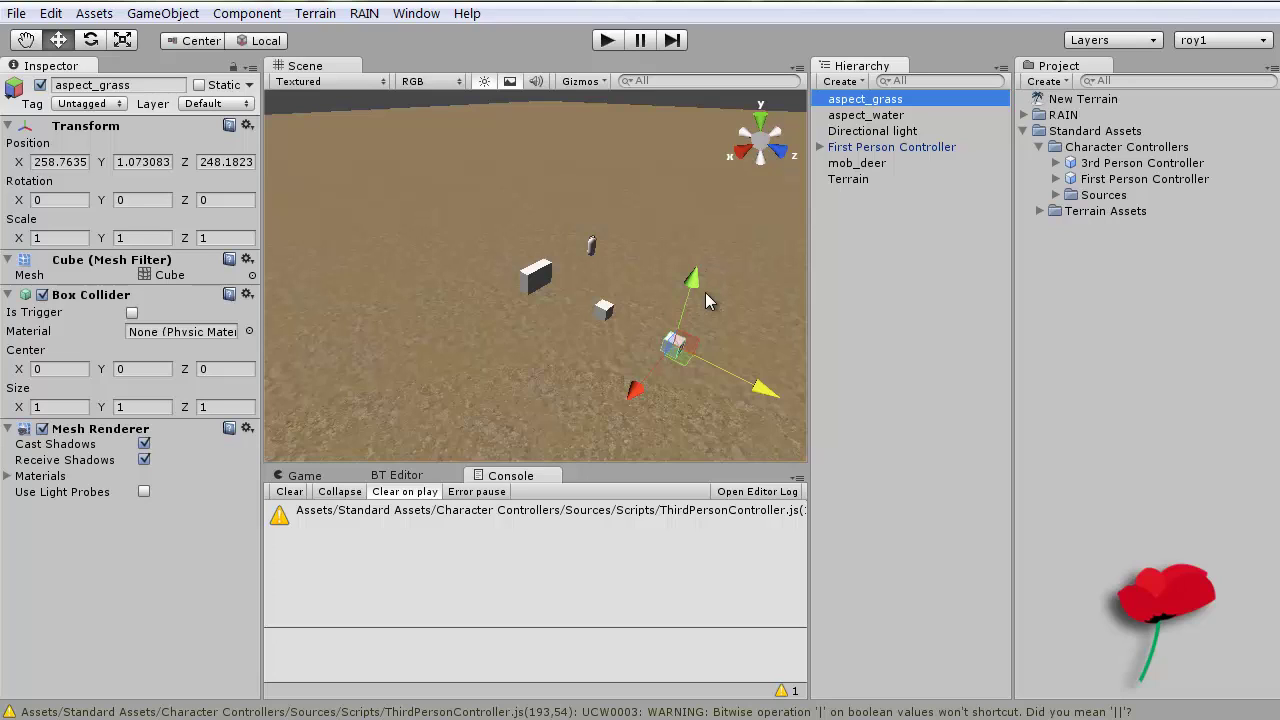
{"action": "left_click", "coordinate": [882, 115]}
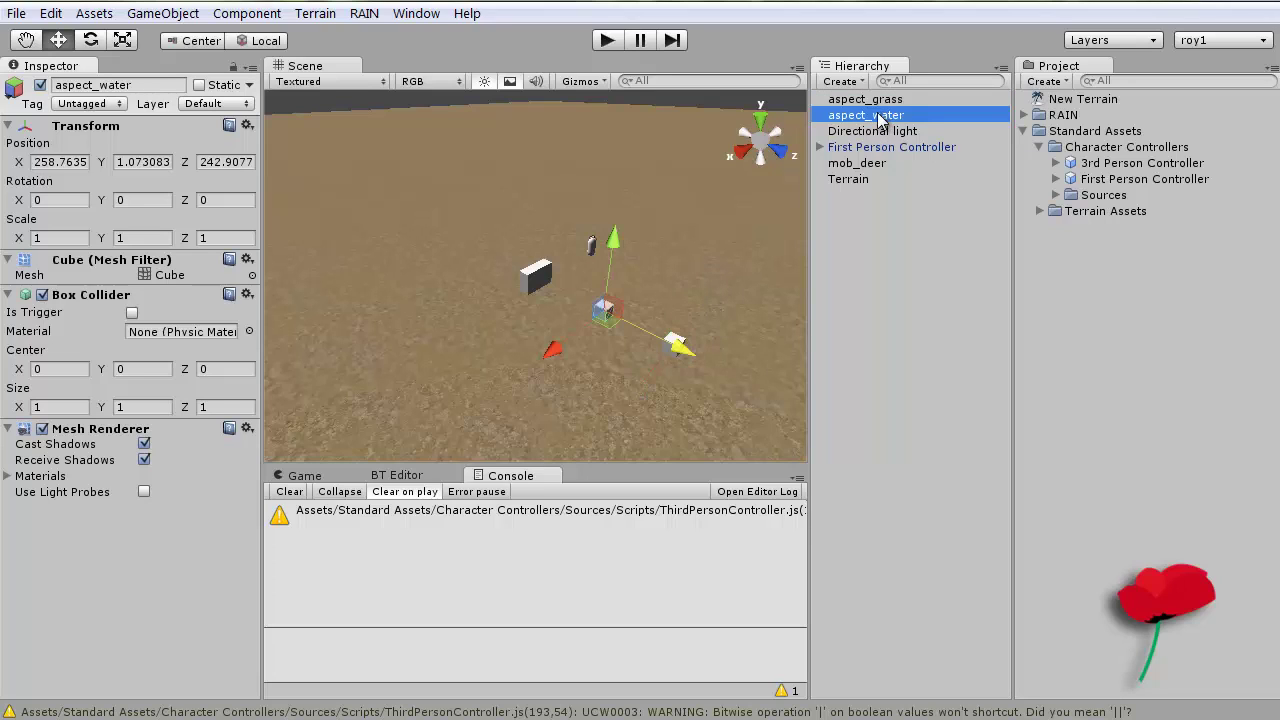
{"action": "left_click_drag", "start_coordinate": [876, 101], "coordinate": [867, 118]}
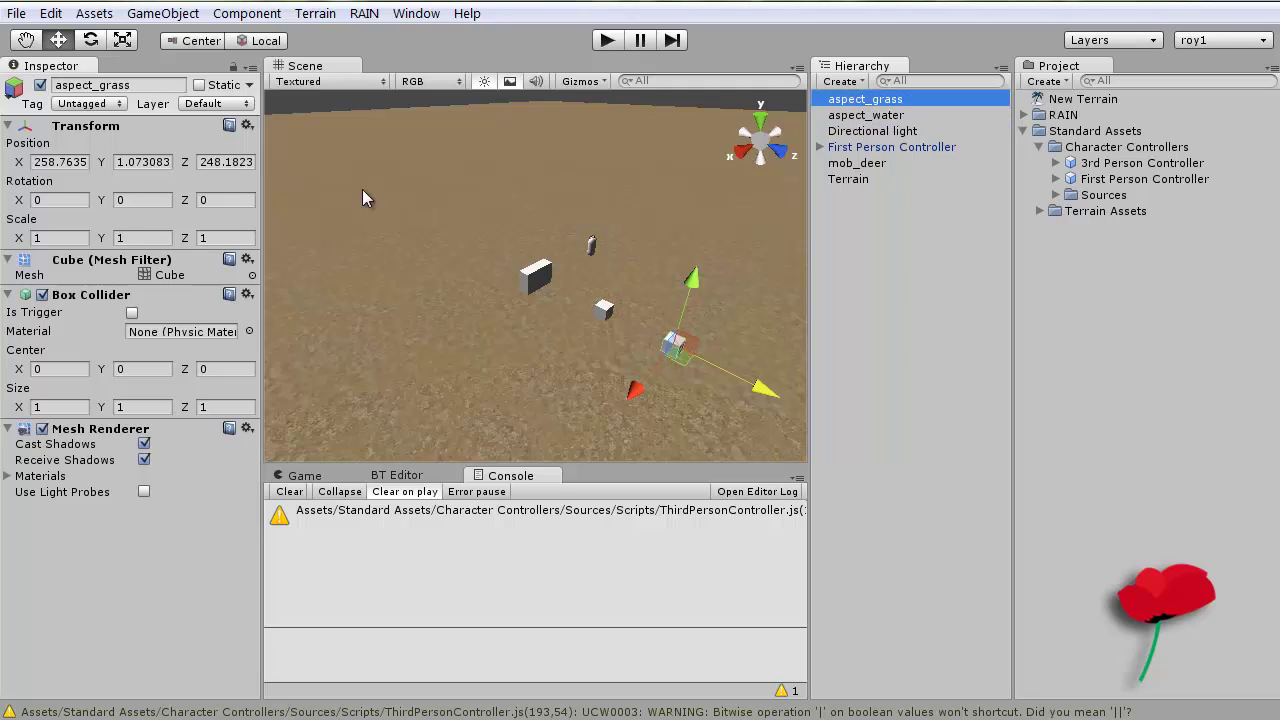
Create a new material asset in the project and name it mat_light_brown.
{"action": "left_click", "coordinate": [94, 13]}
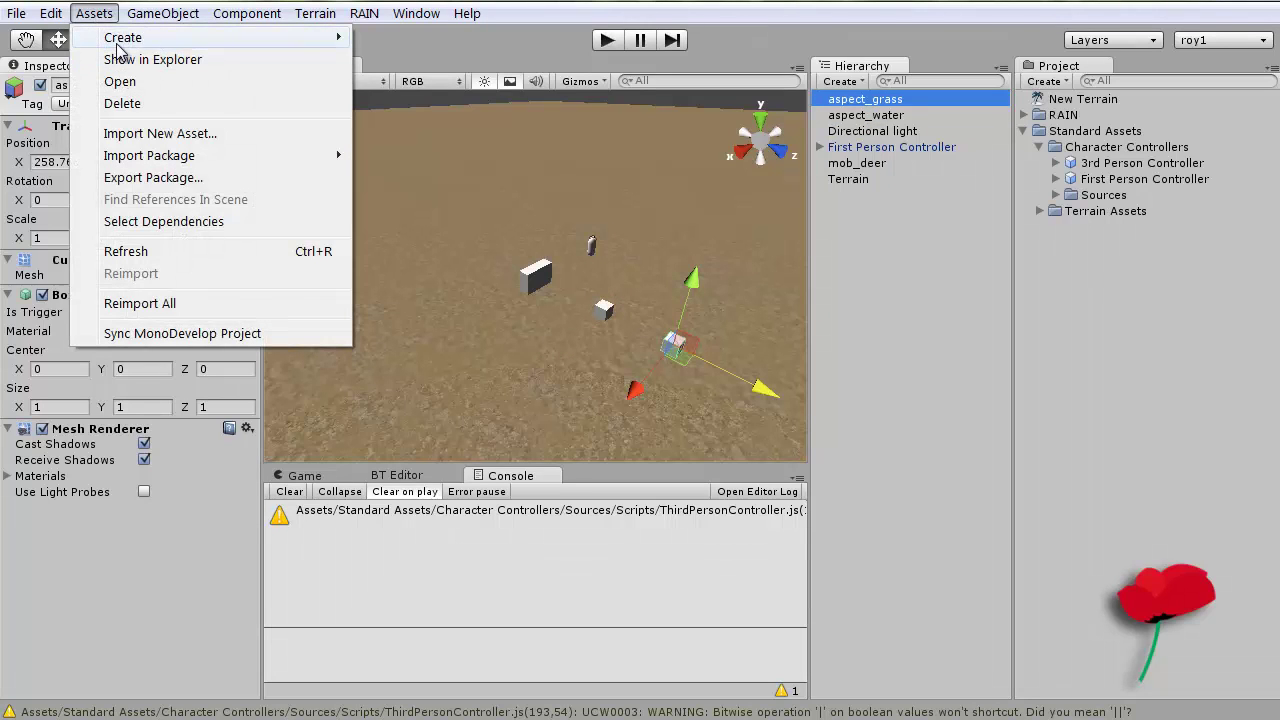
{"action": "mouse_move", "coordinate": [145, 20]}
{"action": "mouse_move", "coordinate": [150, 62]}
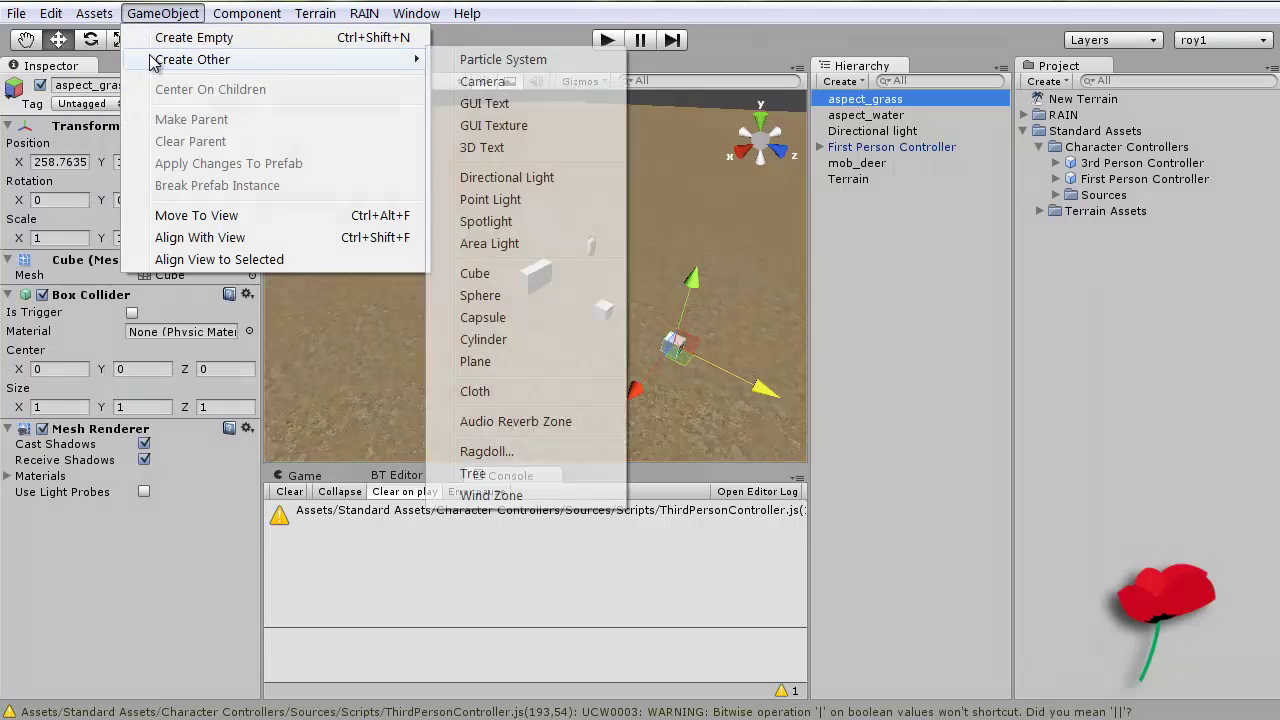
{"action": "mouse_move", "coordinate": [93, 13]}
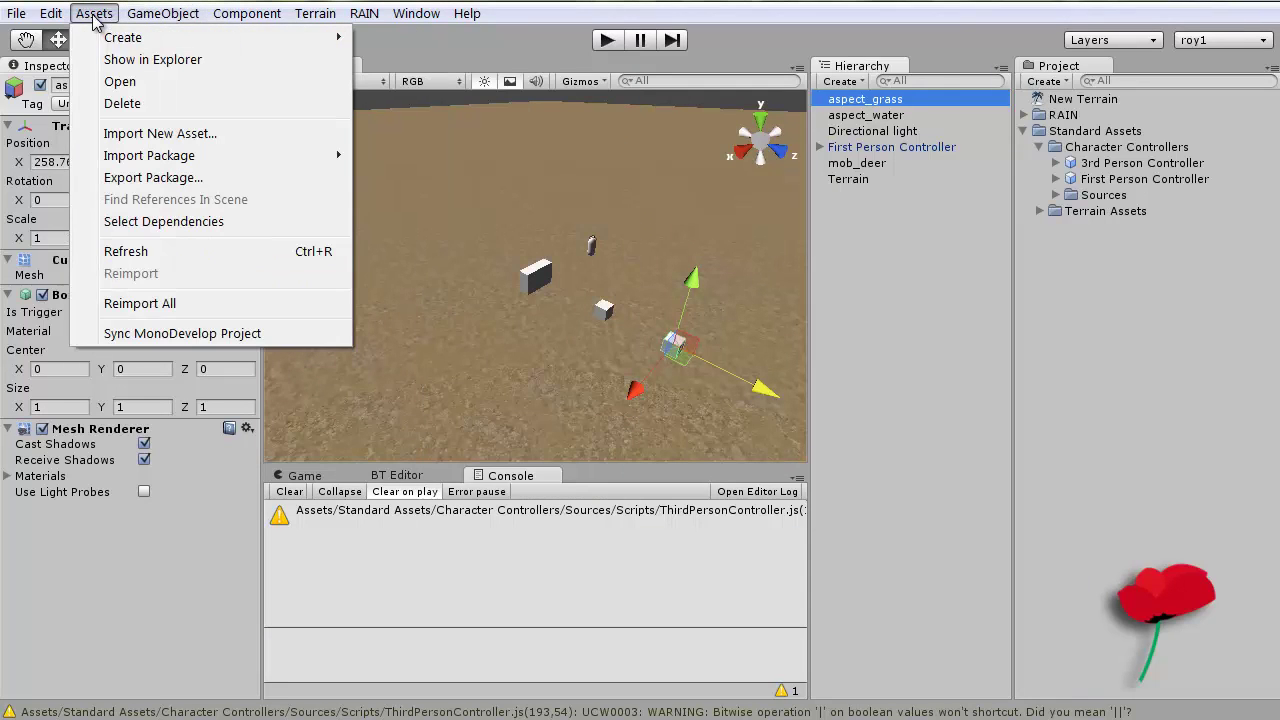
{"action": "mouse_move", "coordinate": [112, 45]}
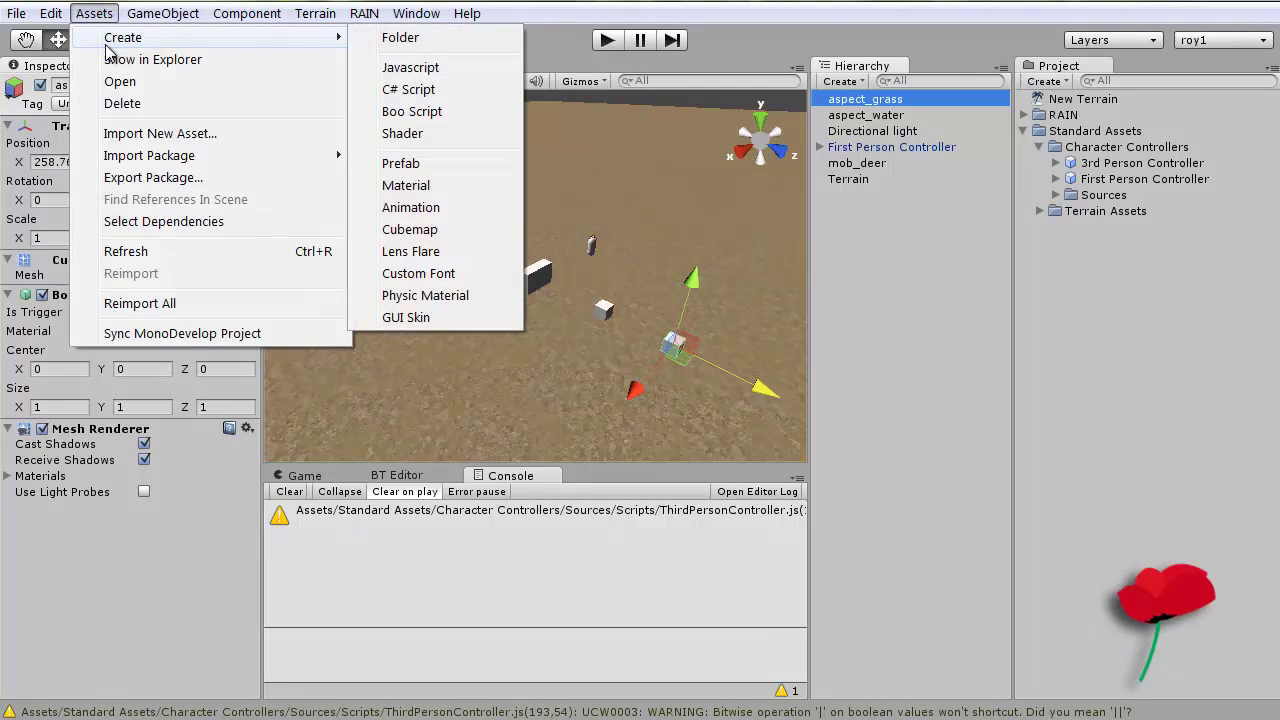
{"action": "left_click", "coordinate": [416, 186]}
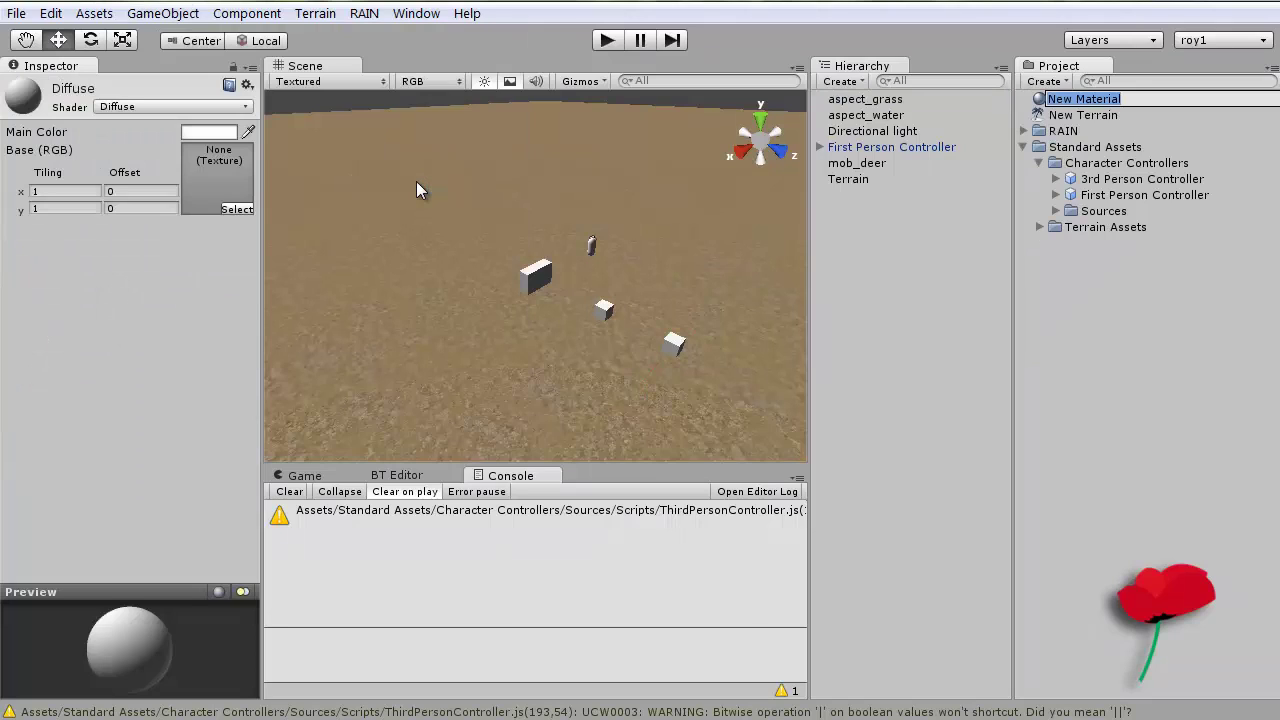
{"action": "type", "text": "mat_light_brown"}
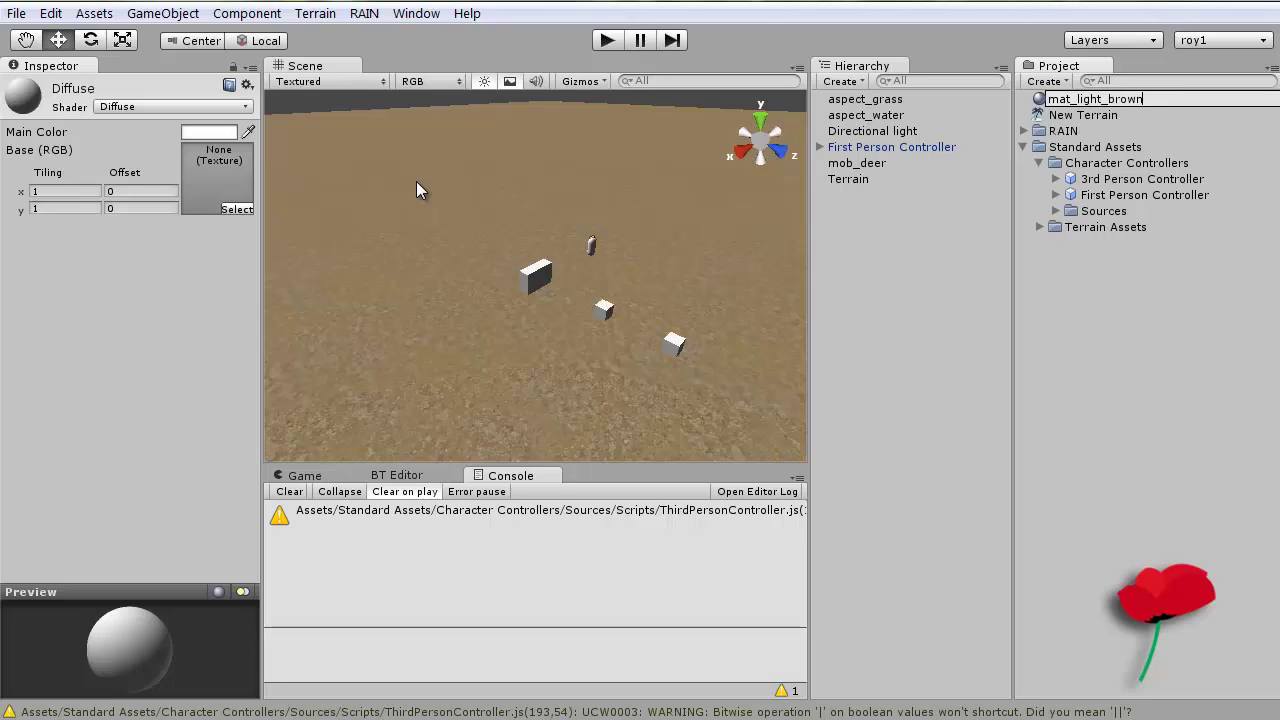
{"action": "key", "text": "Return"}
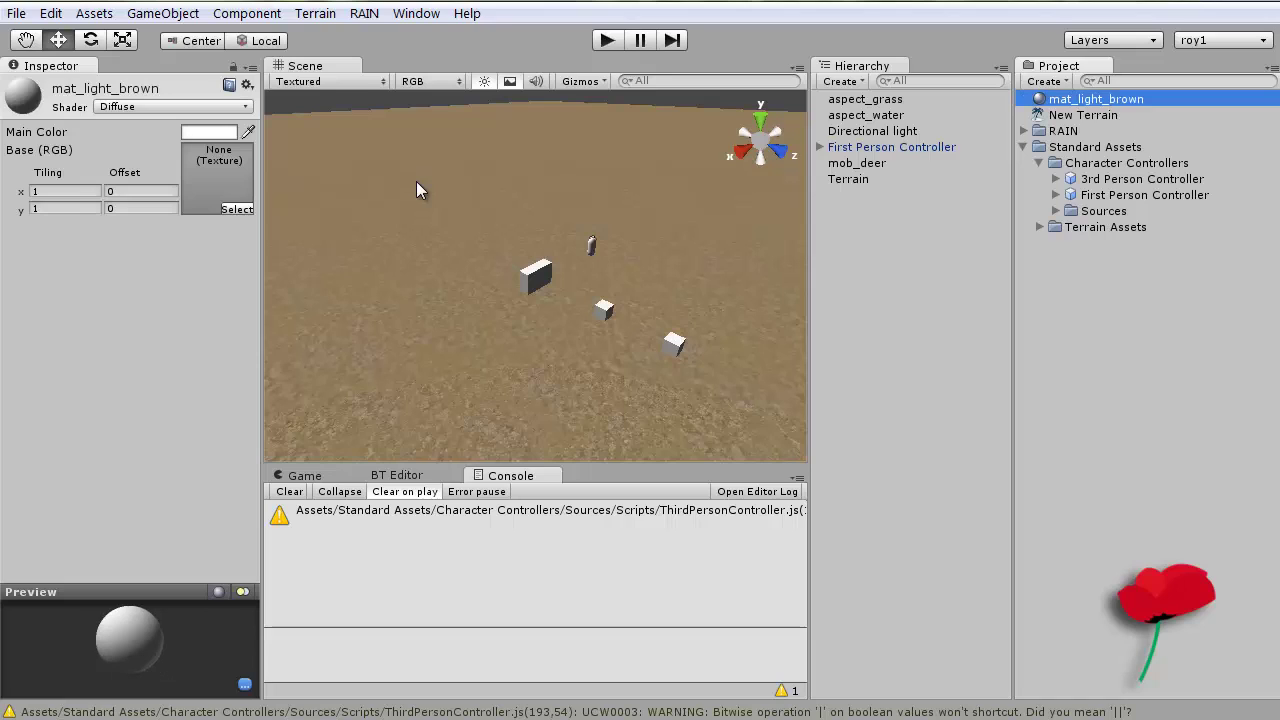
Set the main color of mat_light_brown to RGB 198, 168, 31 and apply the material to the mob_deer block.
{"action": "left_click", "coordinate": [208, 133]}
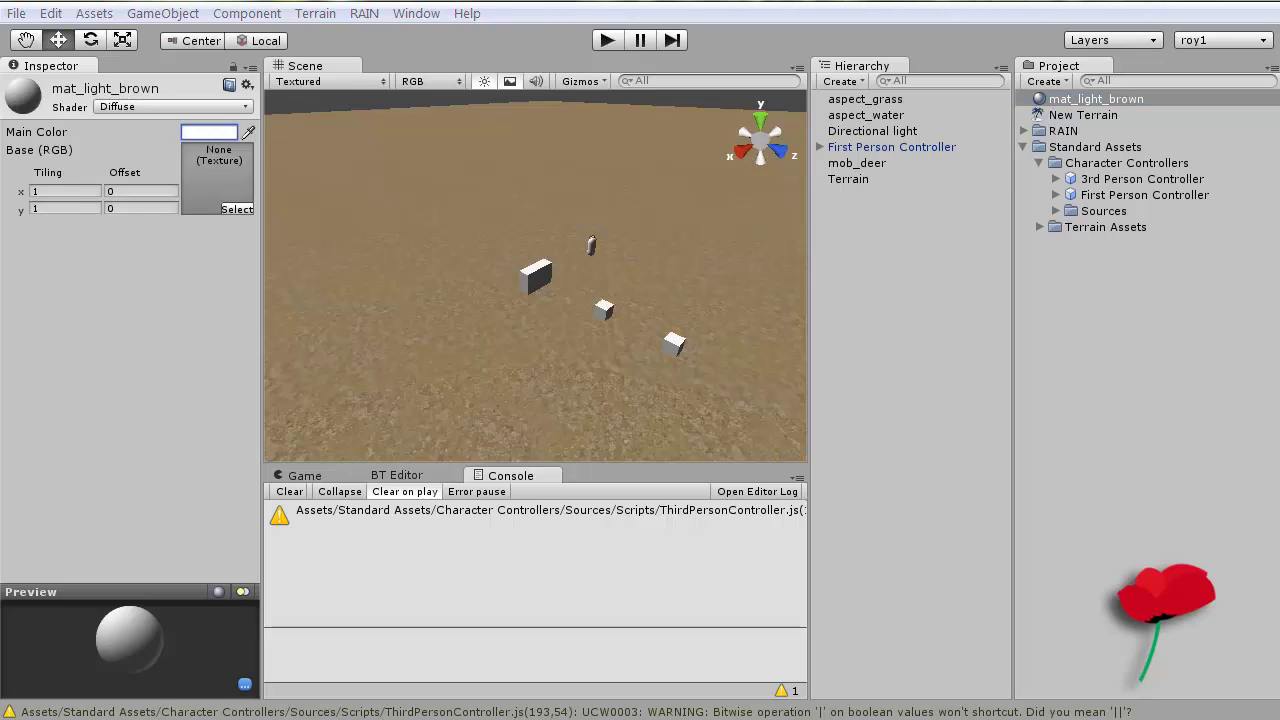
{"action": "left_click", "coordinate": [208, 133]}
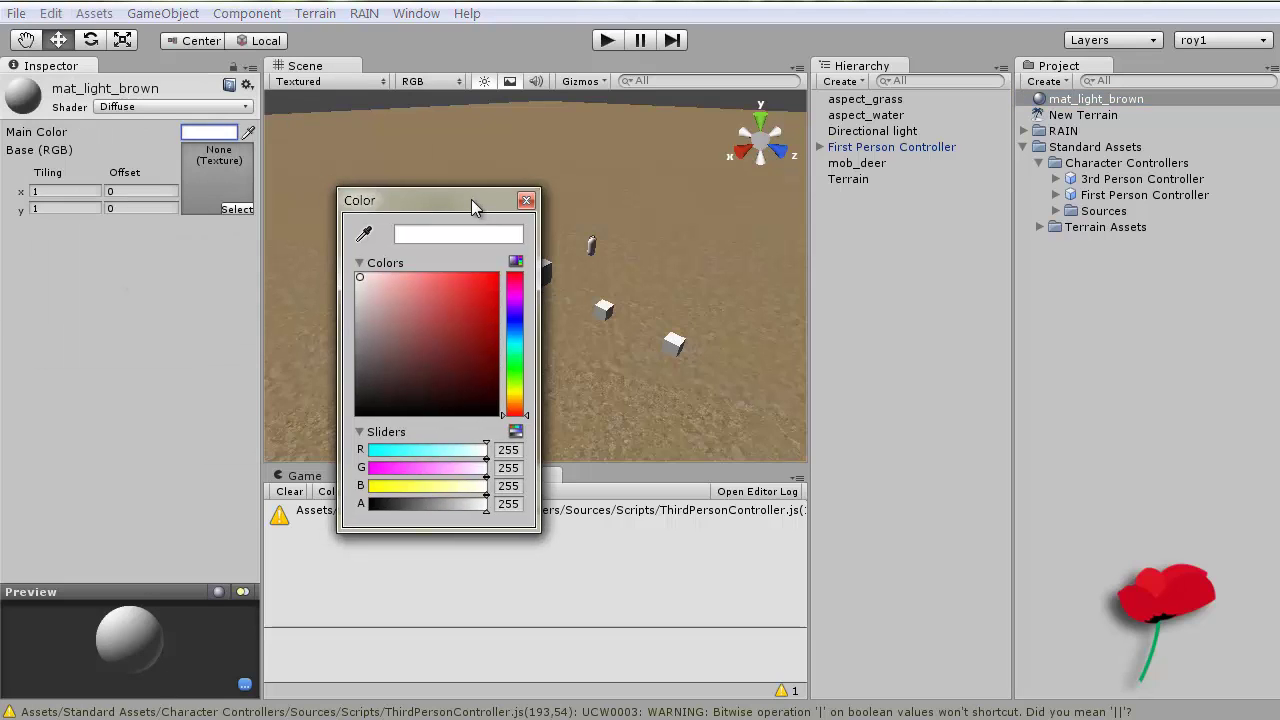
{"action": "left_click", "coordinate": [517, 398]}
{"action": "left_click", "coordinate": [481, 288]}
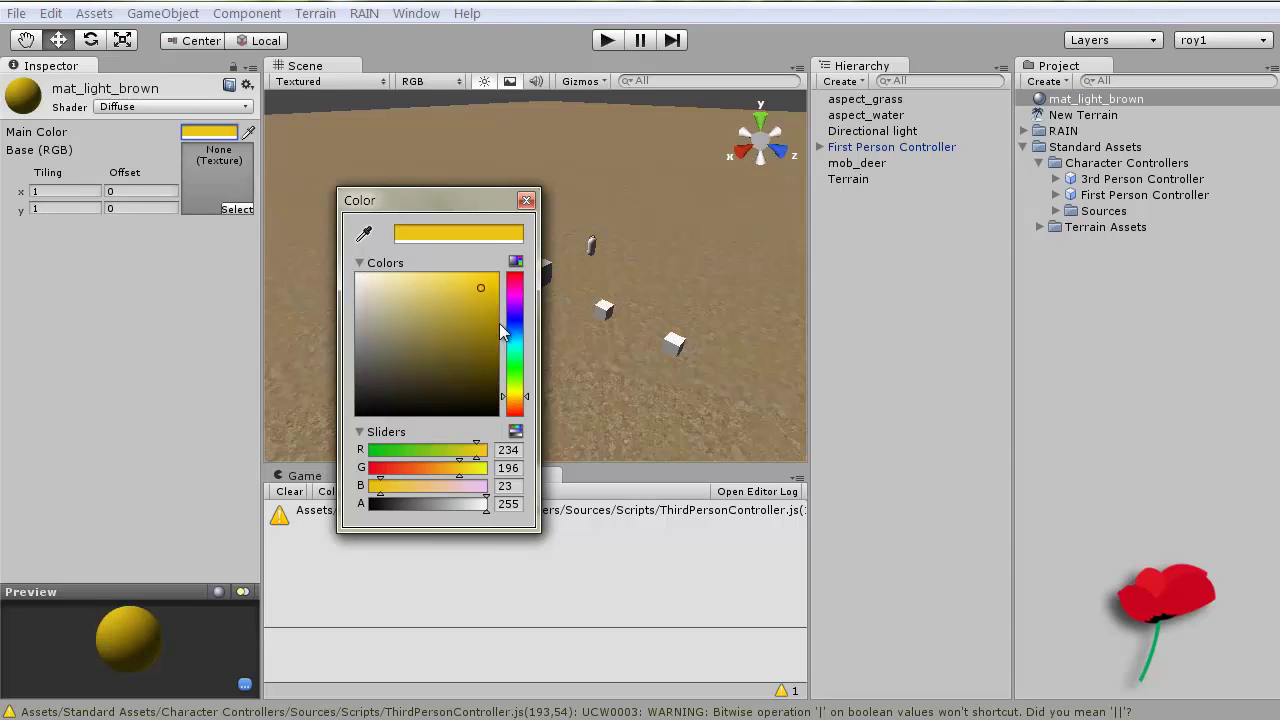
{"action": "left_click", "coordinate": [472, 306]}
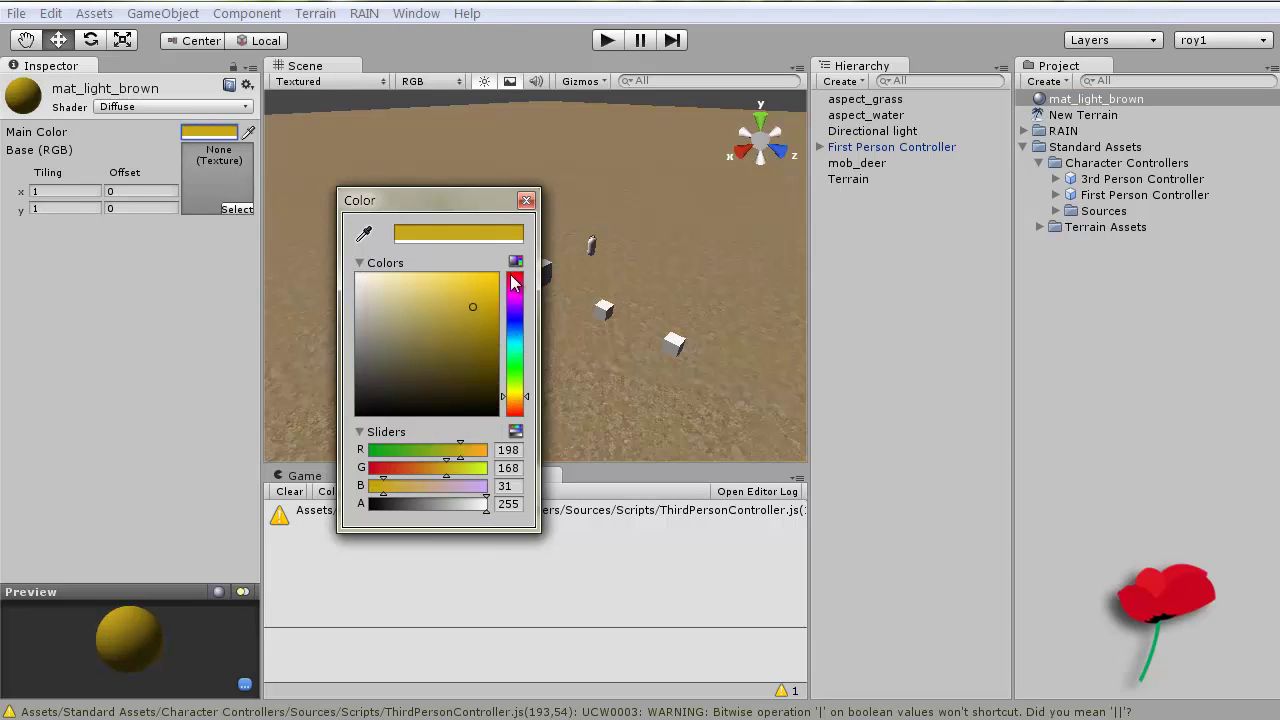
{"action": "left_click", "coordinate": [528, 201]}
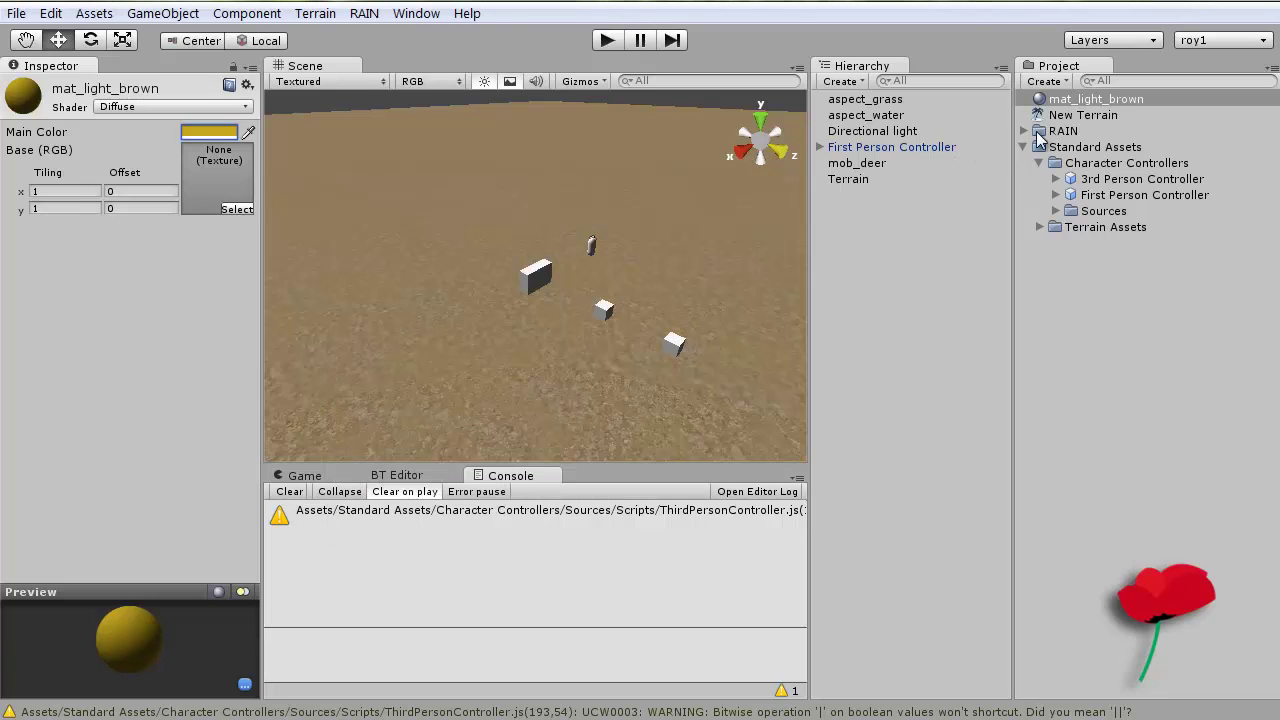
{"action": "left_click", "coordinate": [1072, 101]}
{"action": "left_click_drag", "start_coordinate": [1072, 104], "coordinate": [643, 246]}
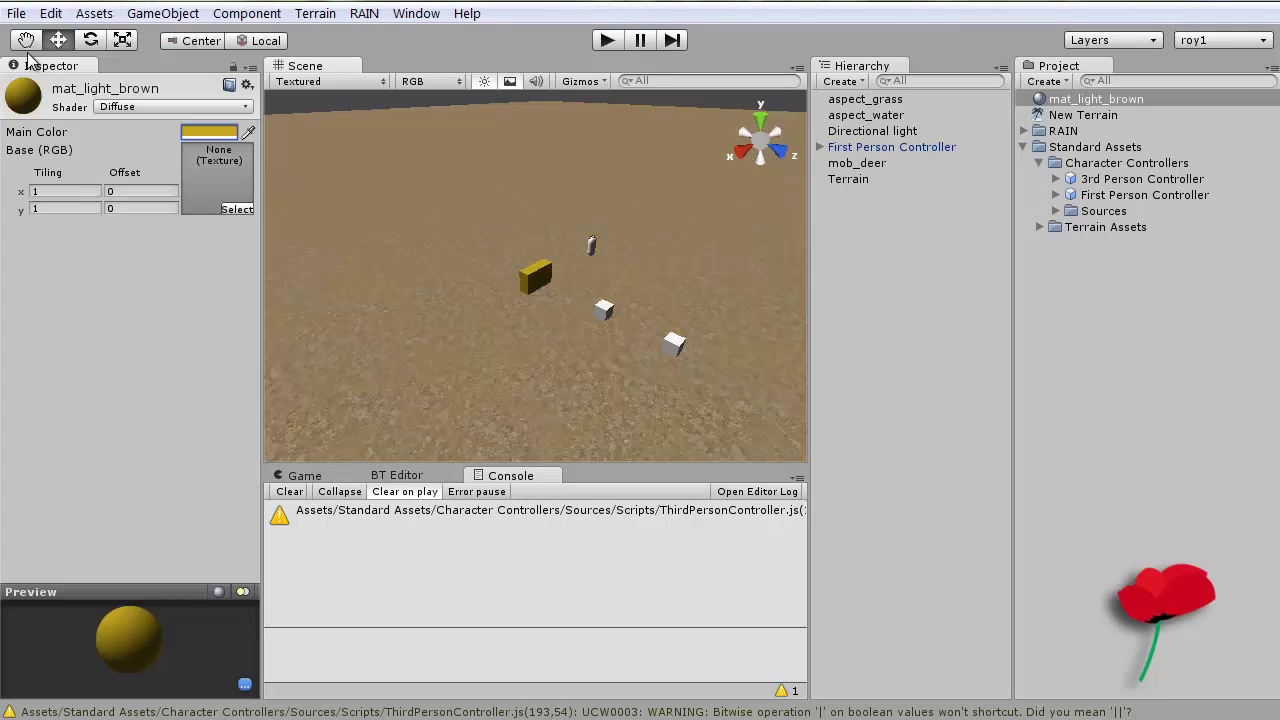
Create a second material asset in the project and name it mat_green.
{"action": "left_click", "coordinate": [155, 13]}
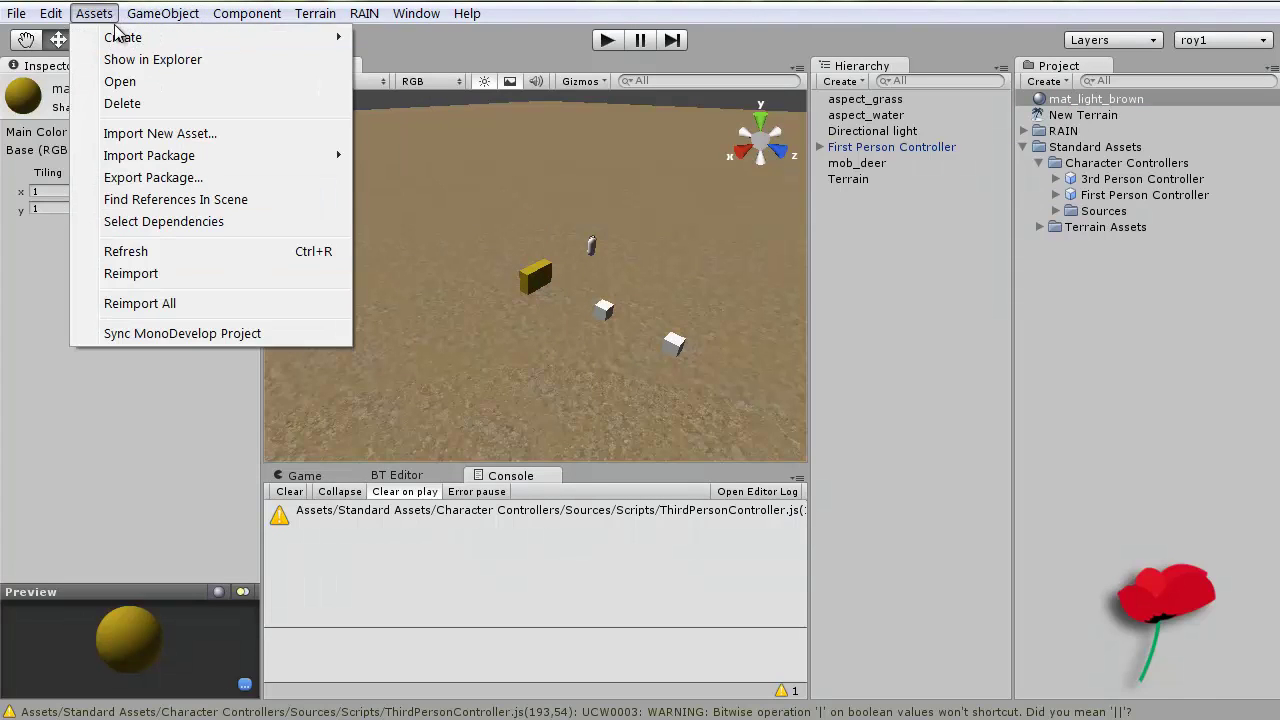
{"action": "mouse_move", "coordinate": [165, 63]}
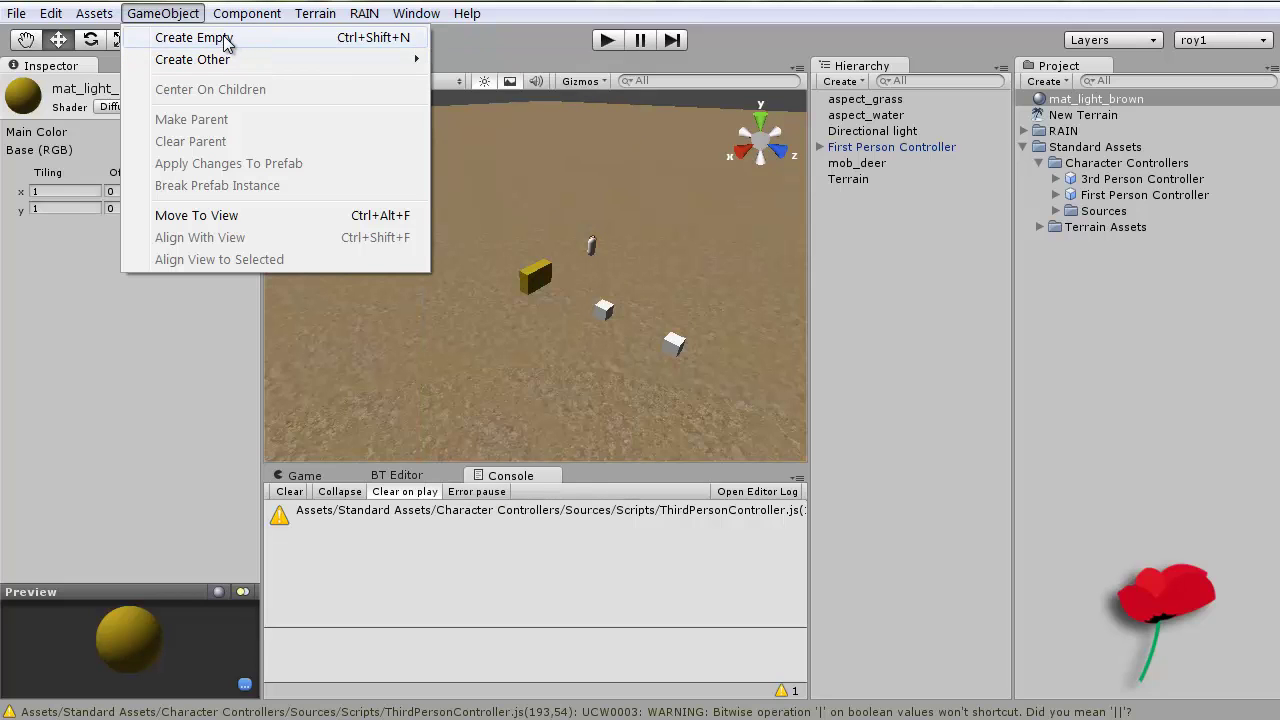
{"action": "mouse_move", "coordinate": [115, 18]}
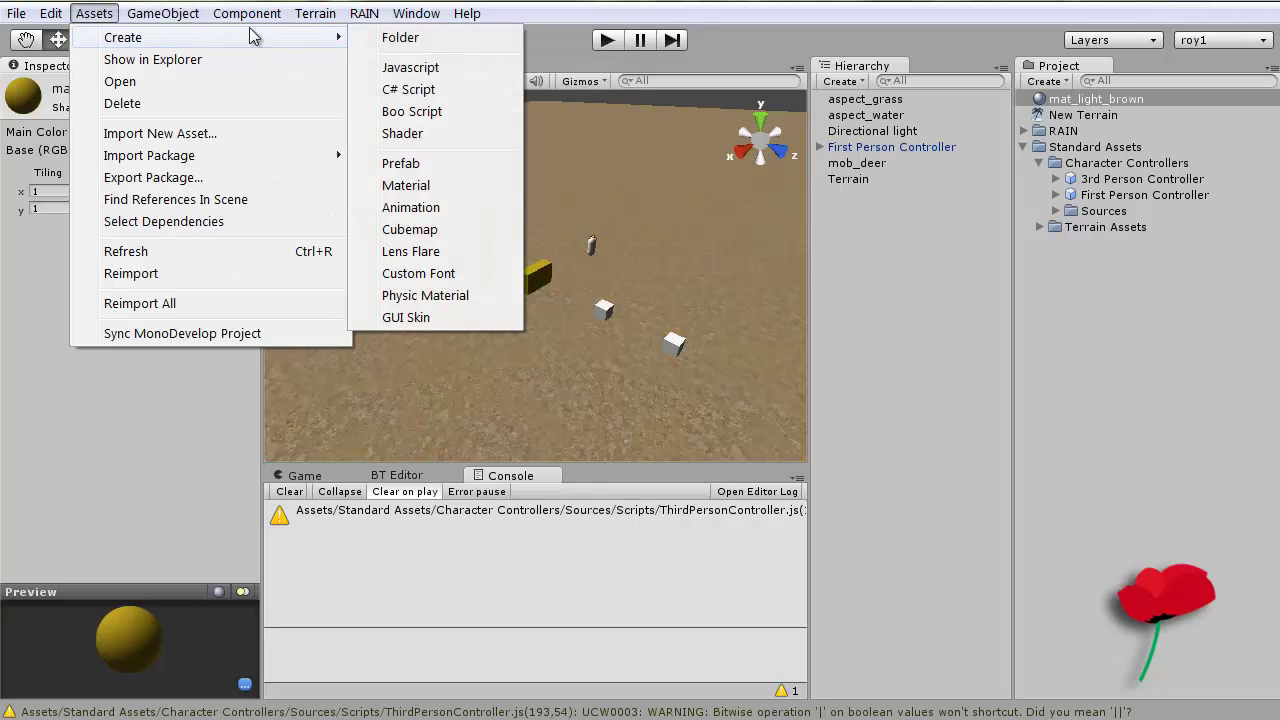
{"action": "left_click", "coordinate": [431, 190]}
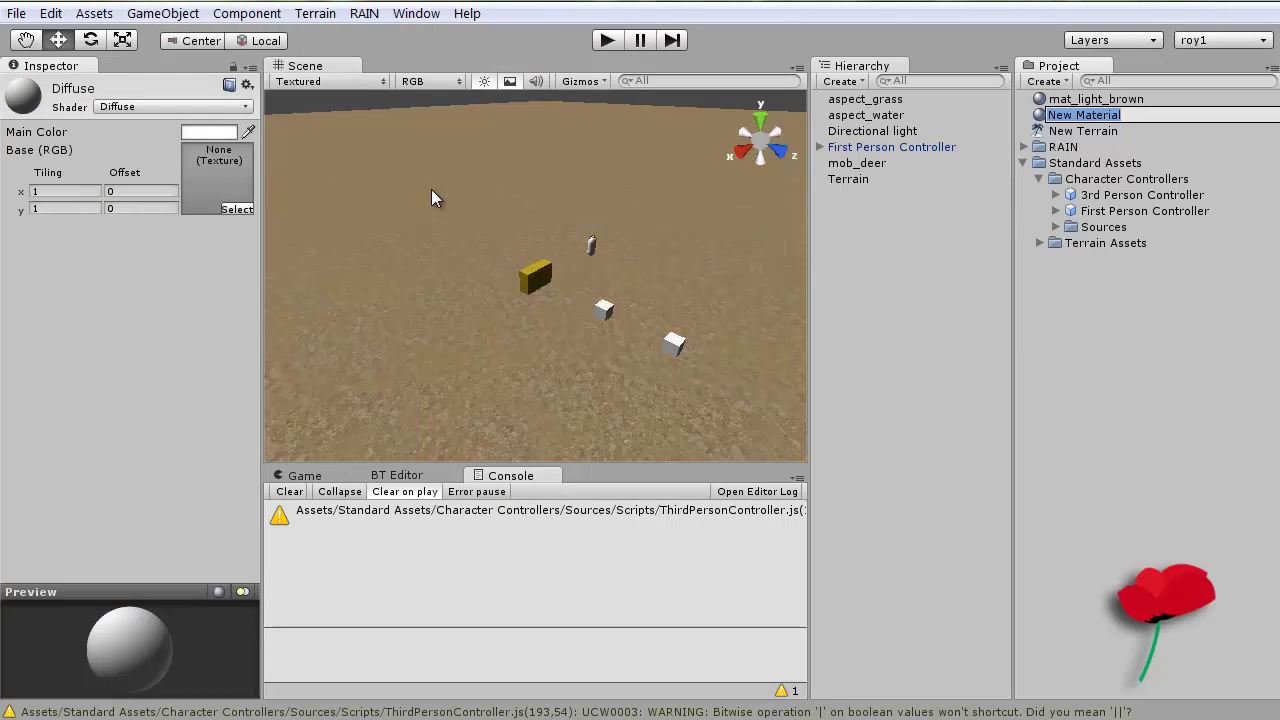
{"action": "type", "text": "mat_green"}
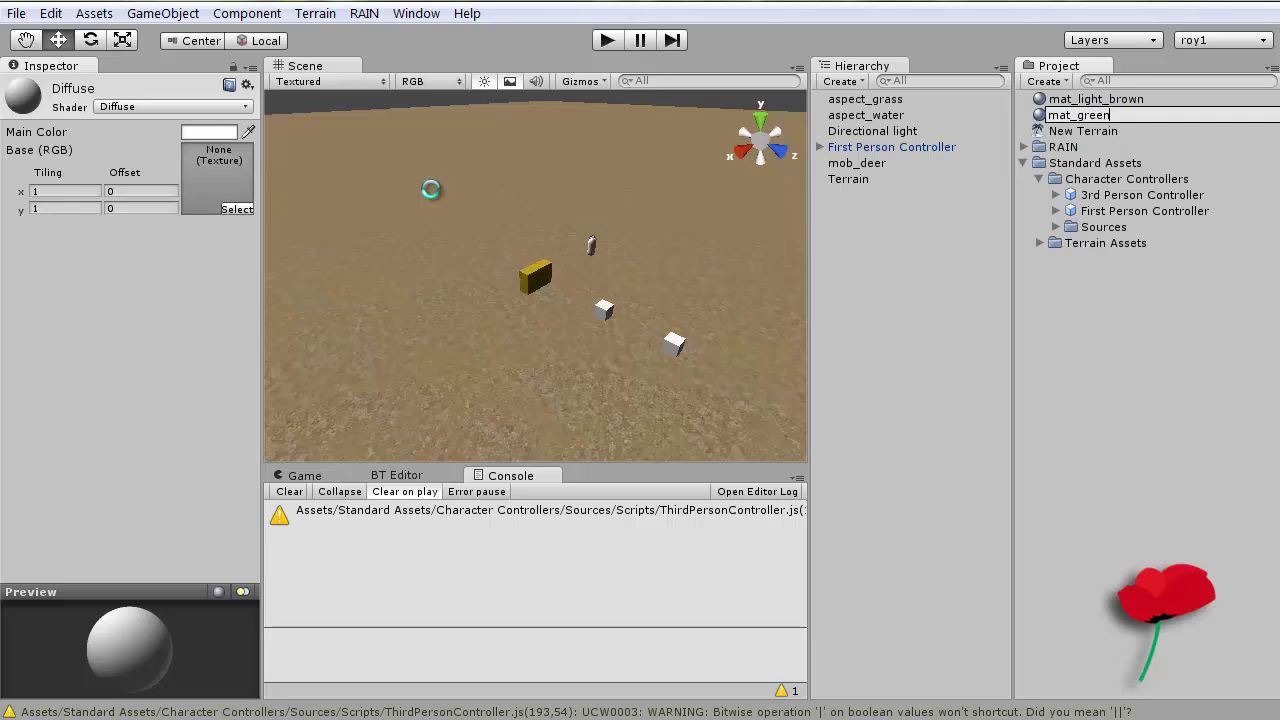
{"action": "key", "text": "Return"}
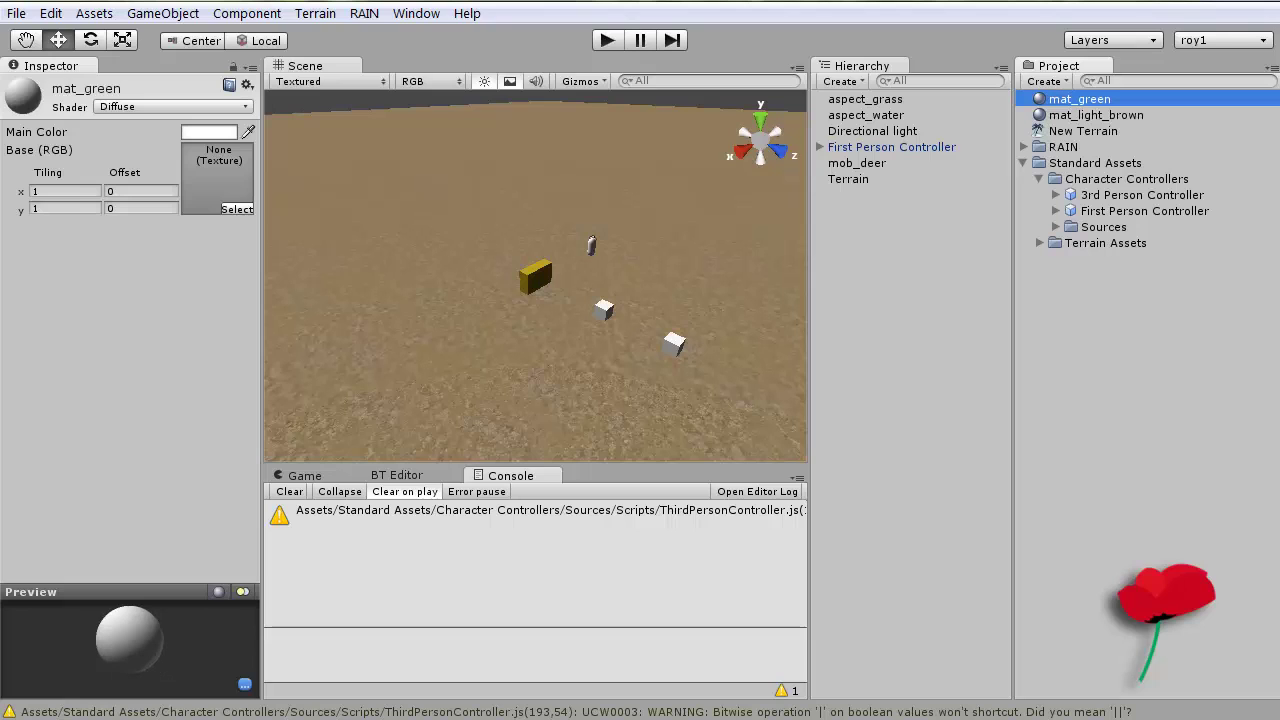
Create a third material asset in the project and name it mat_blue.
{"action": "left_click", "coordinate": [94, 13]}
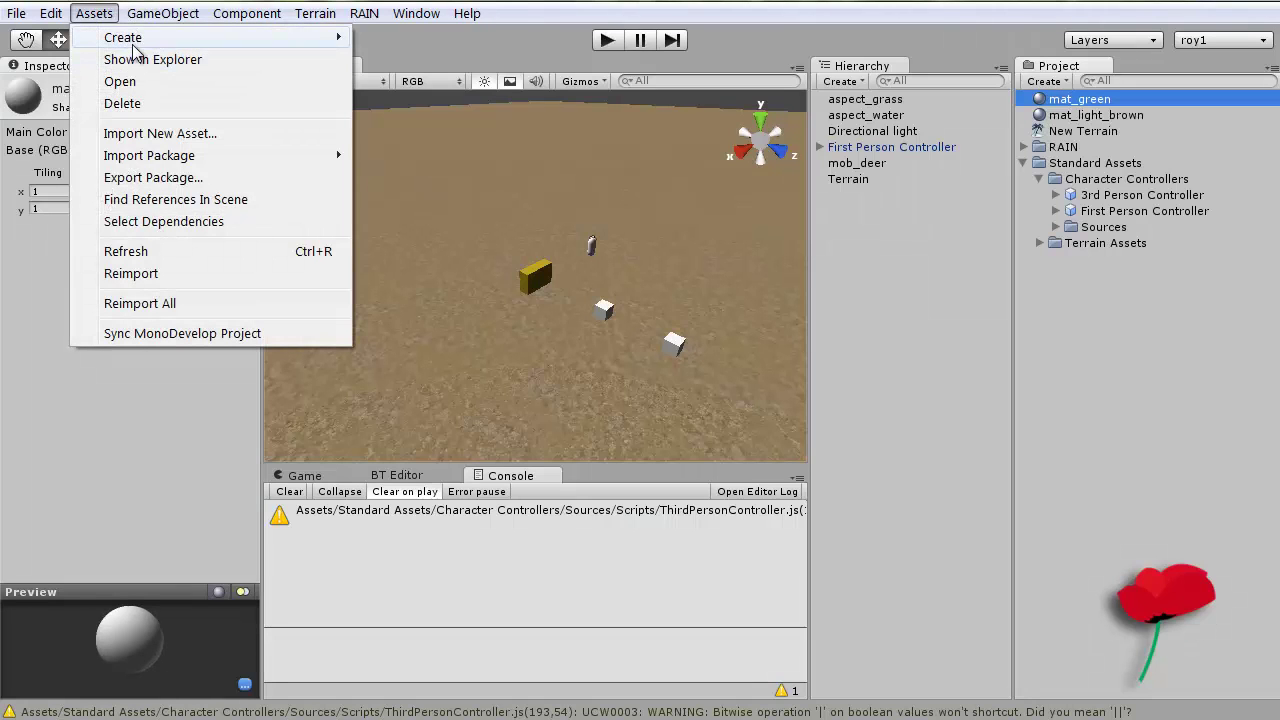
{"action": "mouse_move", "coordinate": [137, 40]}
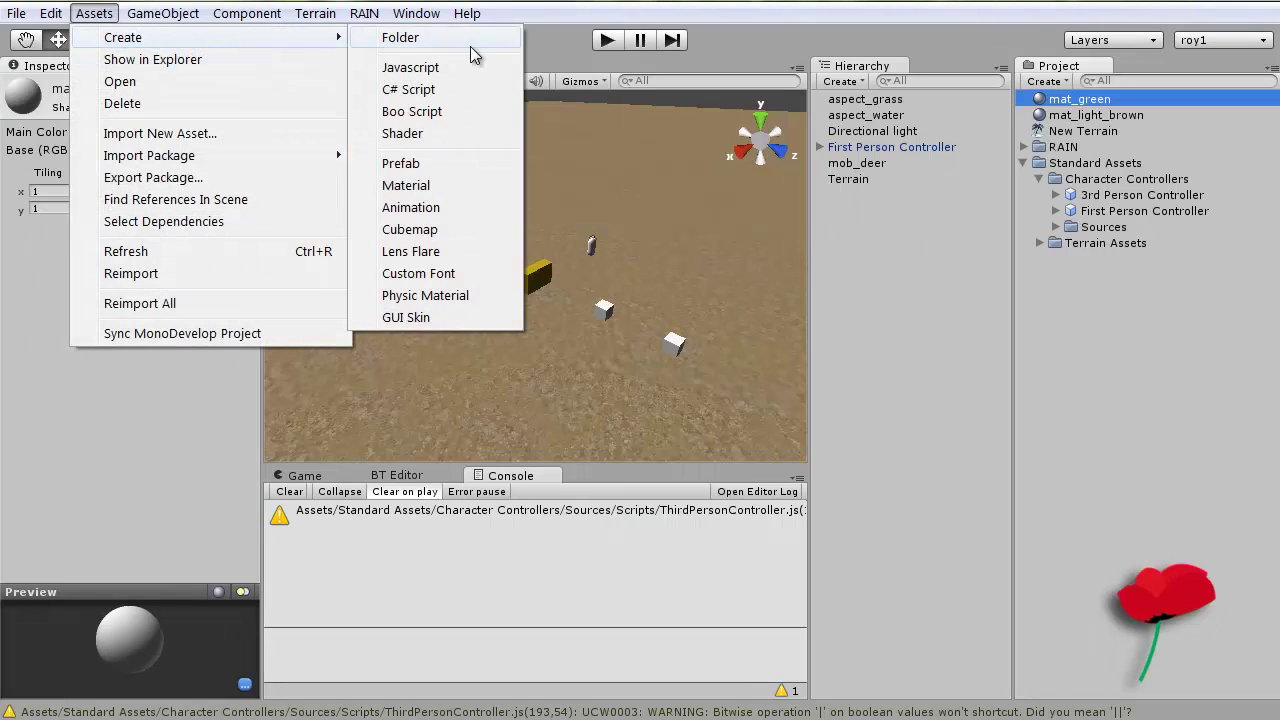
{"action": "left_click", "coordinate": [446, 185]}
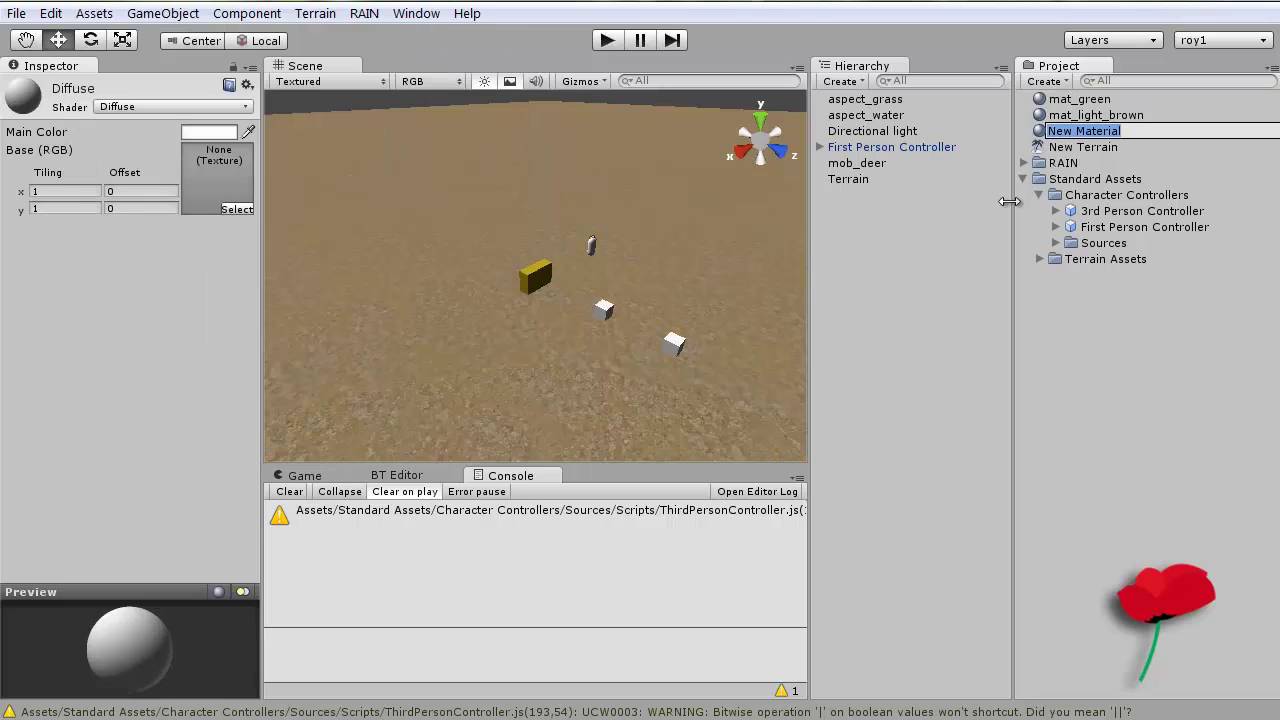
{"action": "type", "text": "mat_"}
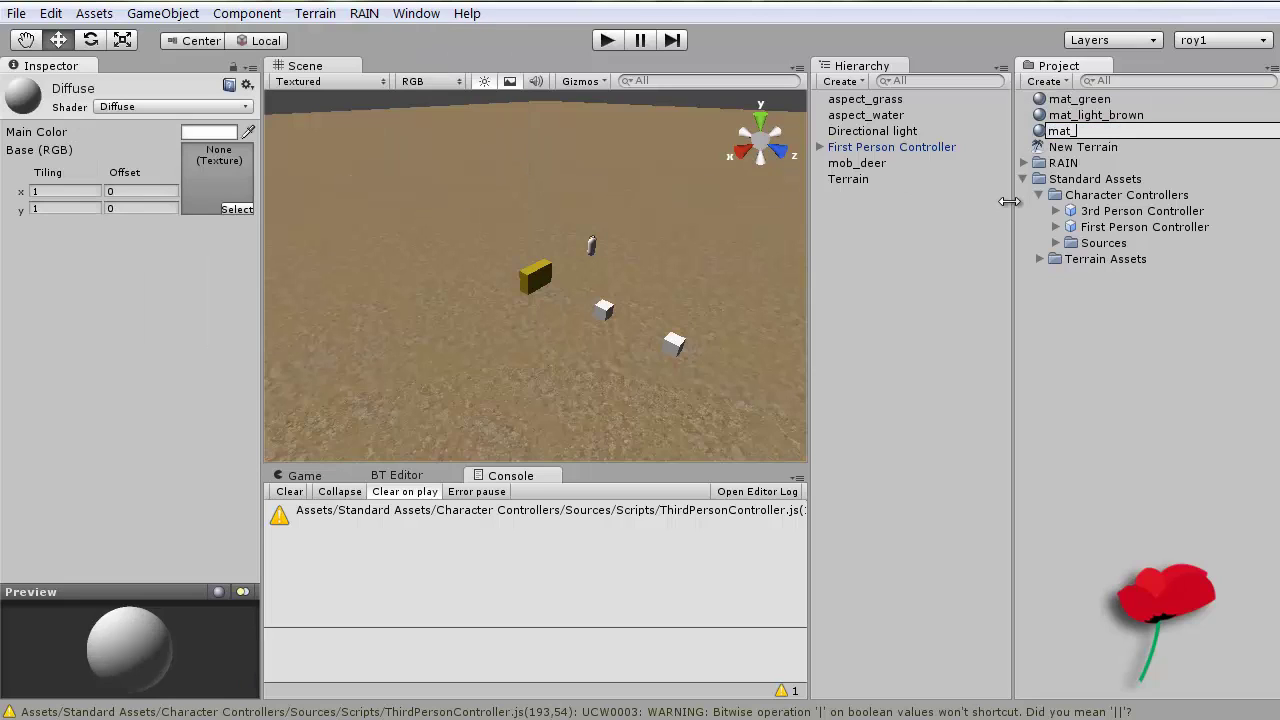
{"action": "type", "text": "blue"}
{"action": "key", "text": "Return"}
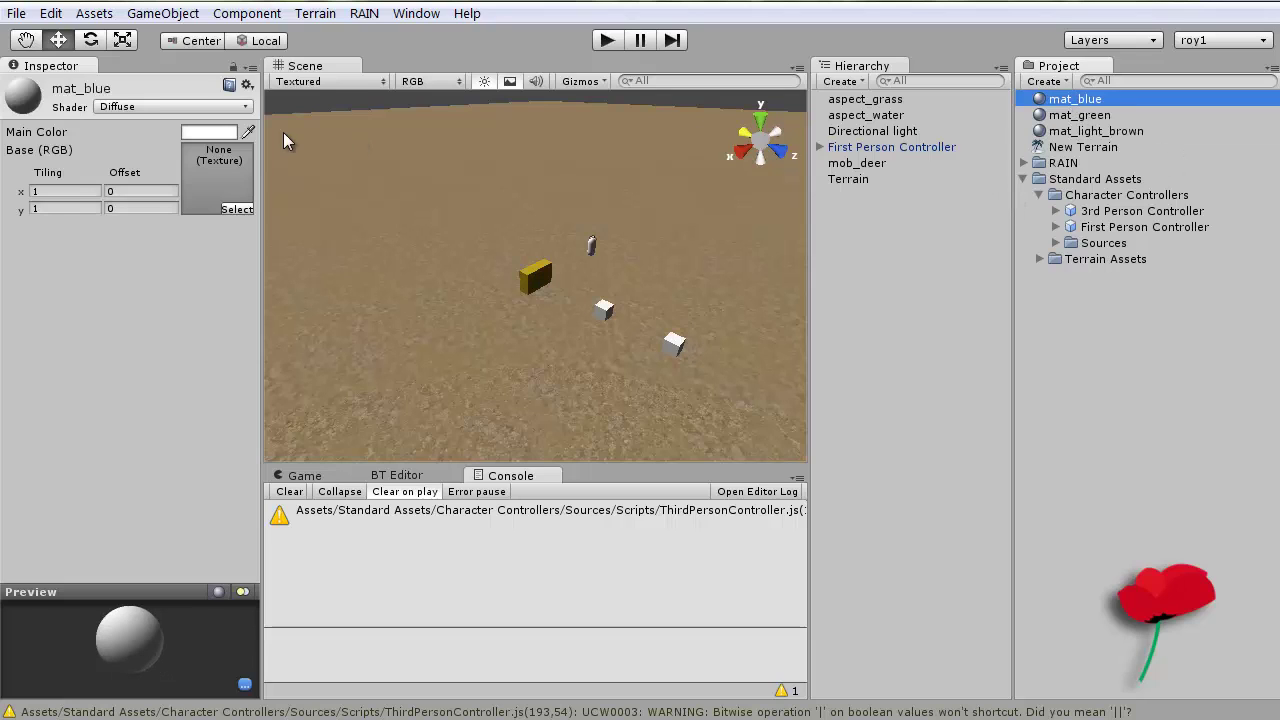
Set the main color of mat_blue to RGB 12, 94, 232.
{"action": "left_click", "coordinate": [207, 131]}
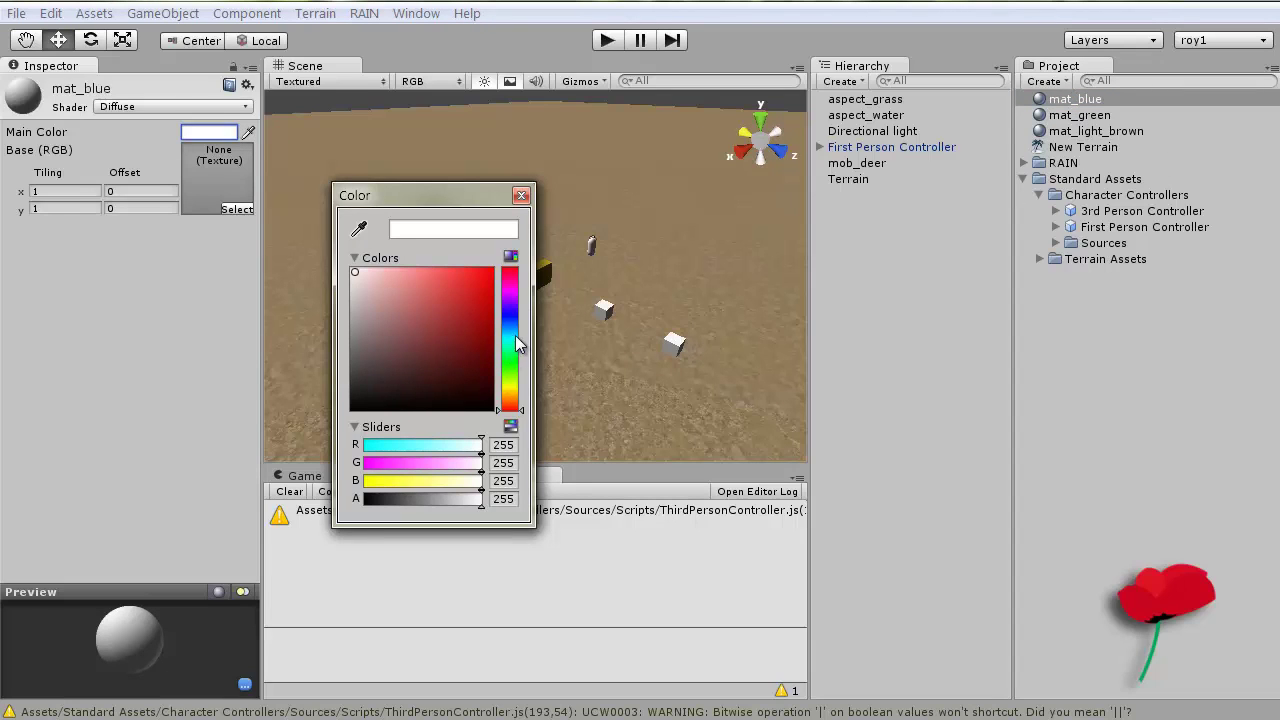
{"action": "left_click", "coordinate": [481, 284]}
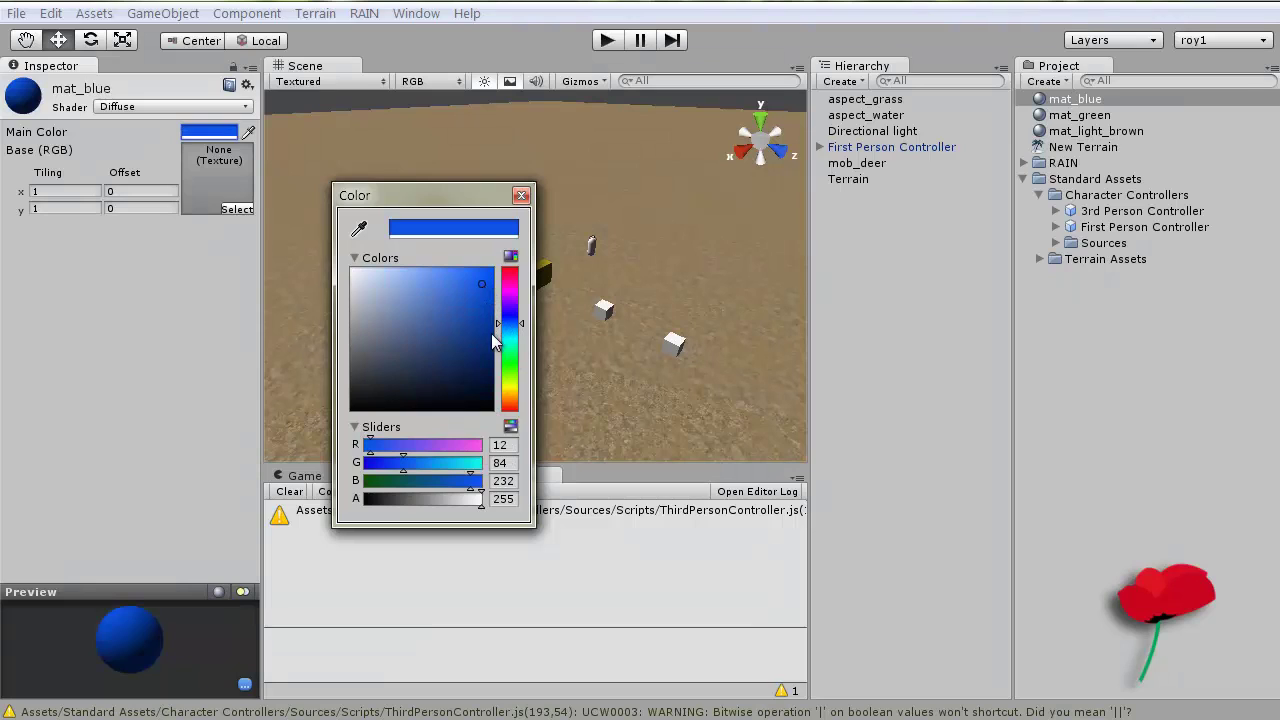
{"action": "left_click_drag", "start_coordinate": [512, 345], "coordinate": [505, 333]}
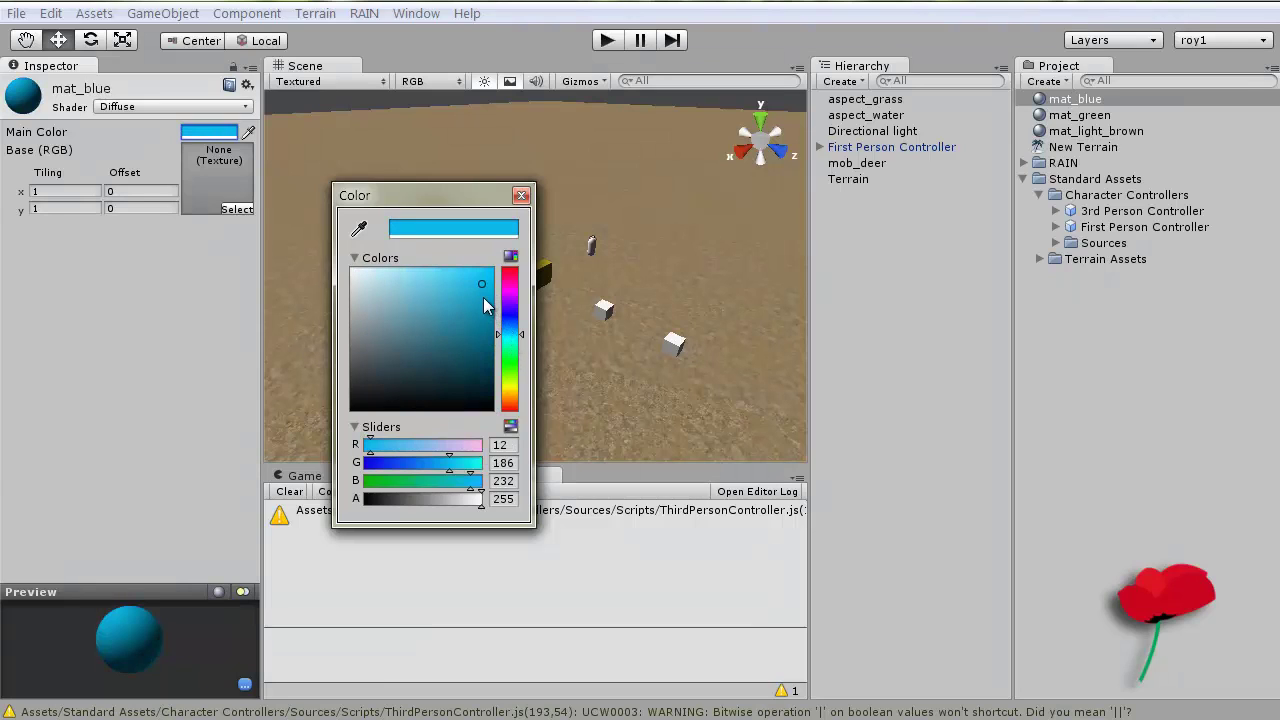
{"action": "left_click", "coordinate": [506, 321]}
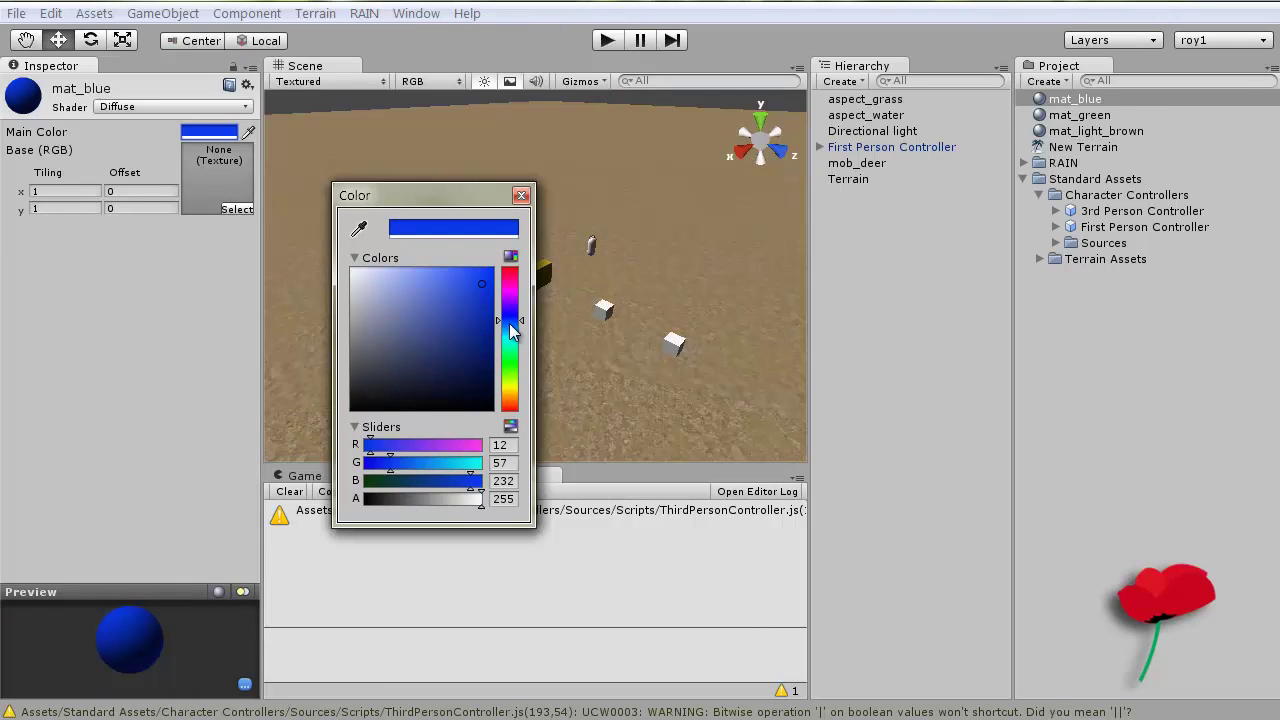
{"action": "left_click", "coordinate": [509, 326]}
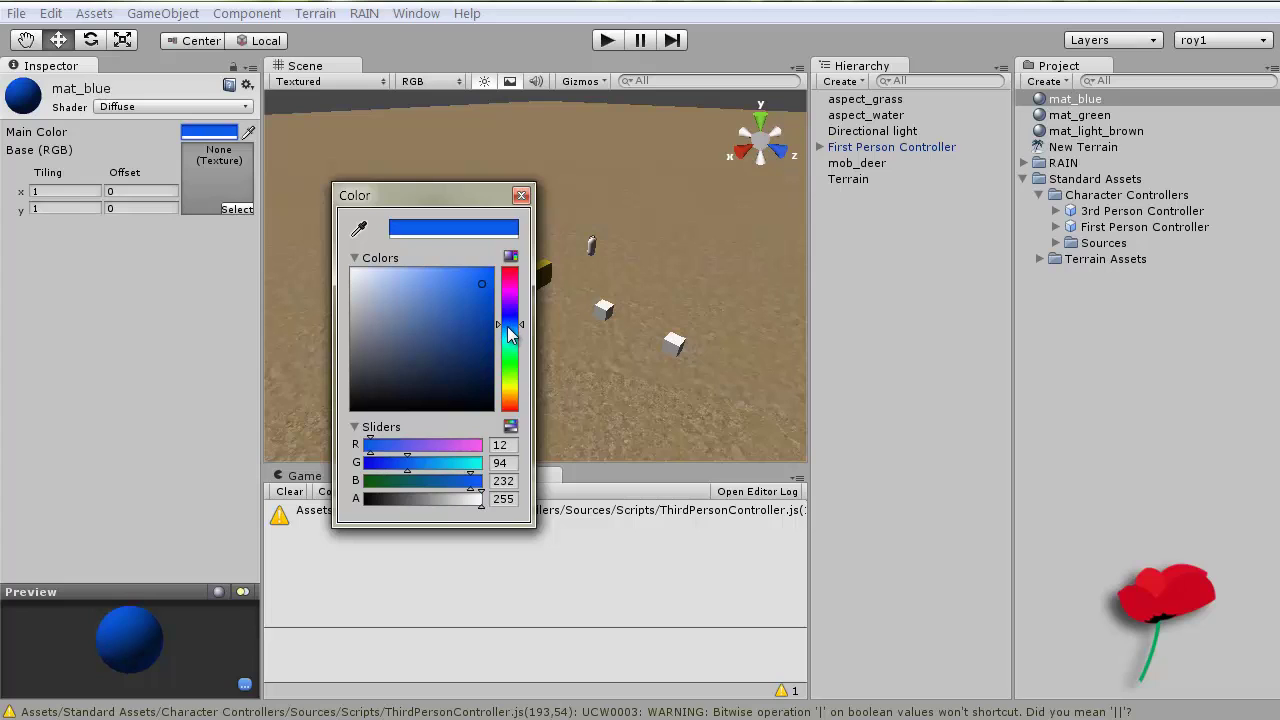
{"action": "left_click", "coordinate": [521, 195]}
Set the main color of mat_green to a dark green.
{"action": "left_click", "coordinate": [1080, 115]}
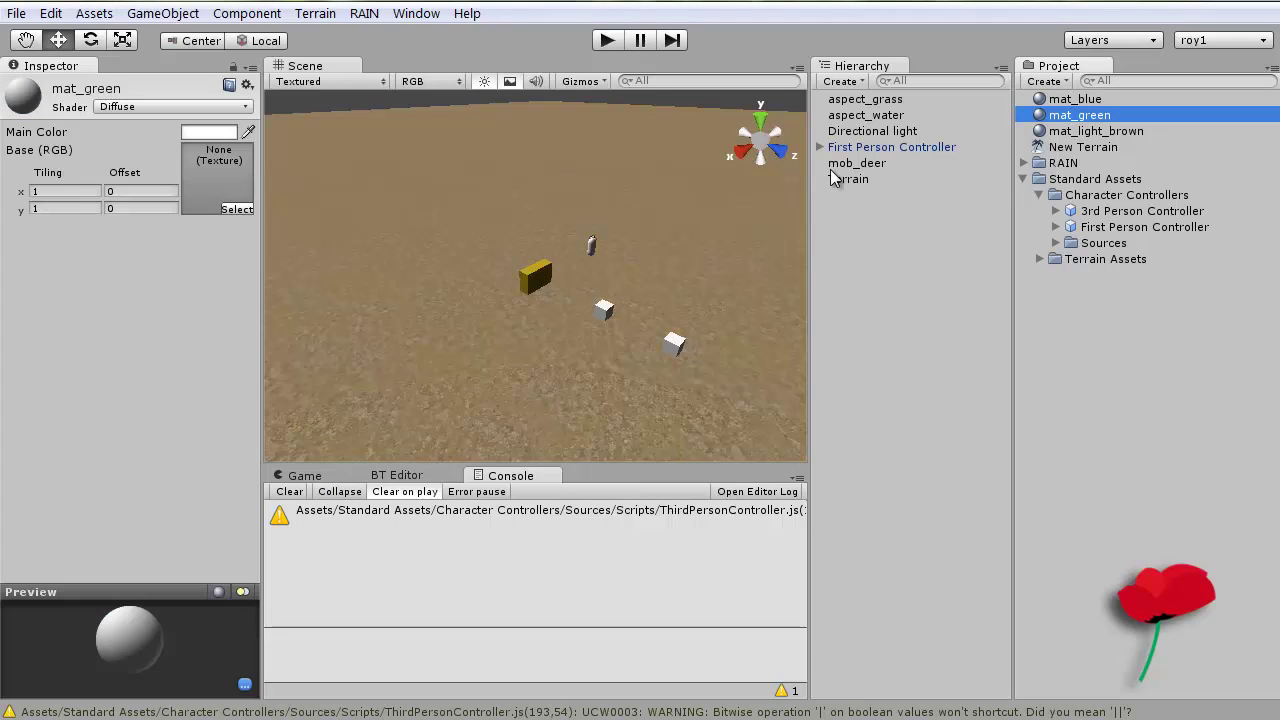
{"action": "left_click", "coordinate": [207, 132]}
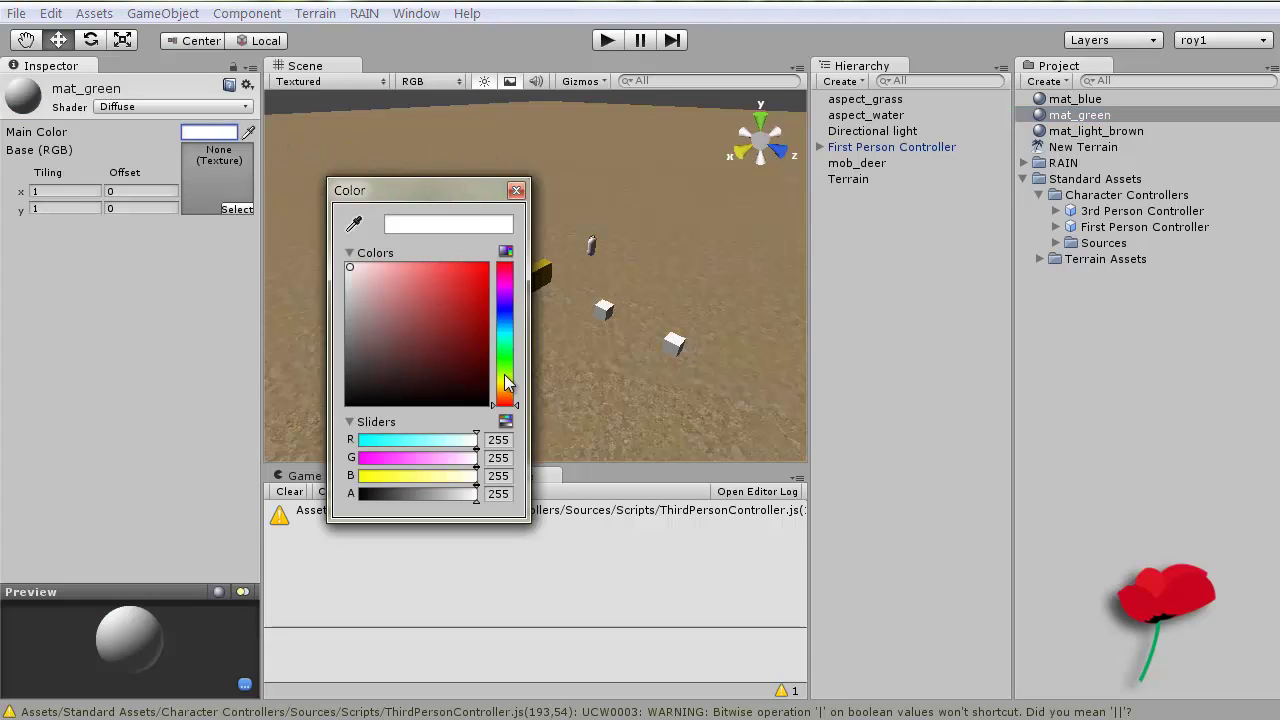
{"action": "left_click", "coordinate": [505, 363]}
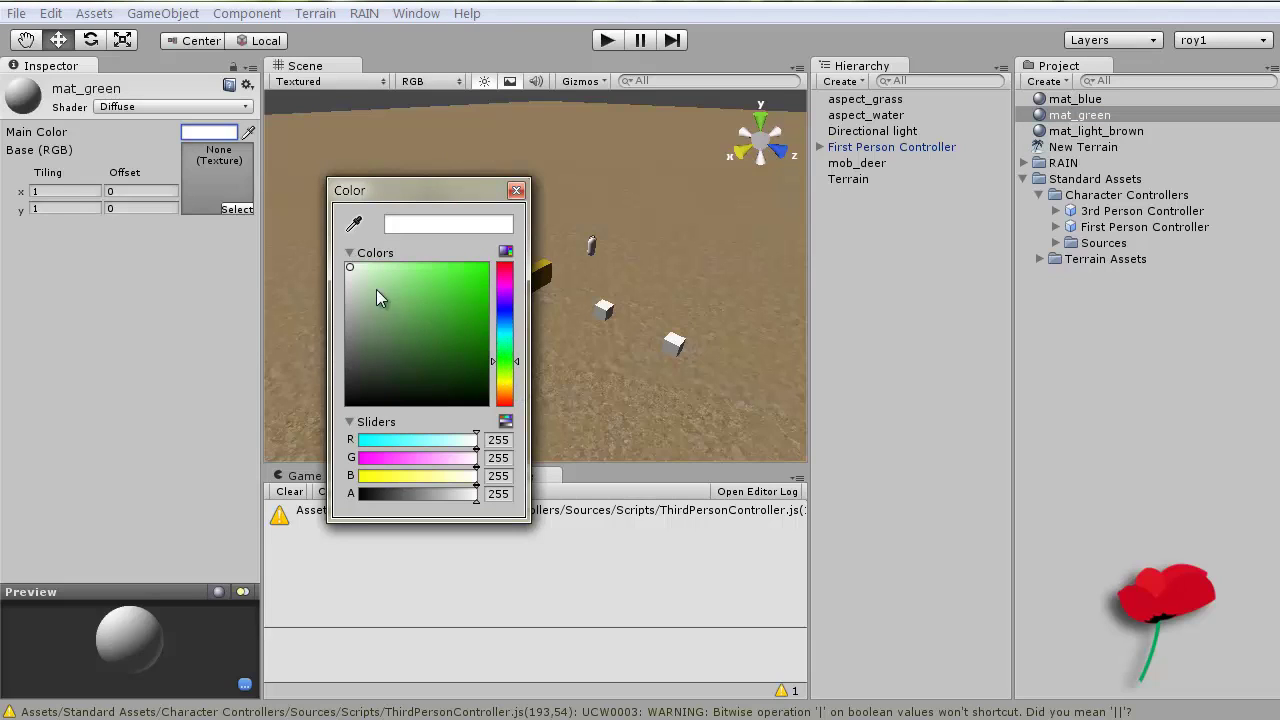
{"action": "mouse_move", "coordinate": [352, 268]}
{"action": "left_mouse_down"}
{"action": "mouse_move", "coordinate": [461, 335]}
{"action": "mouse_move", "coordinate": [448, 336]}
{"action": "left_mouse_up"}
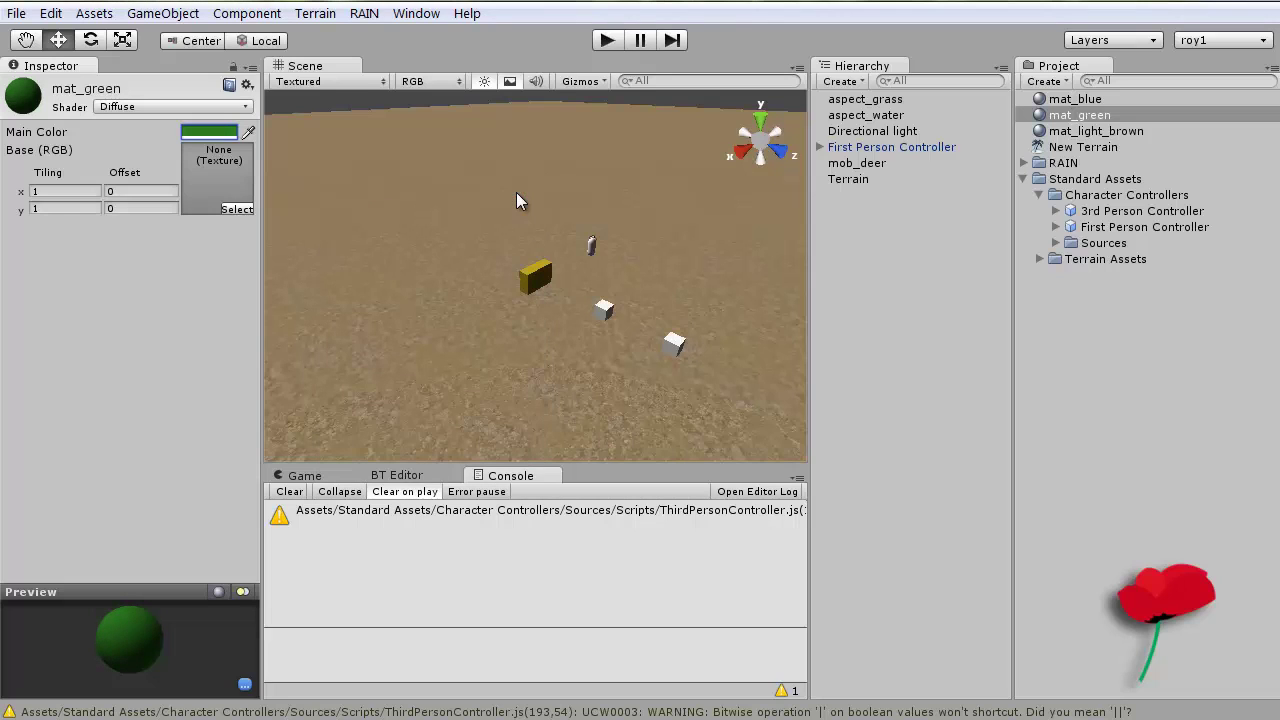
{"action": "left_click", "coordinate": [516, 190]}
Apply mat_green to the aspect_grass cube and mat_blue to the aspect_water cube.
{"action": "left_click_drag", "start_coordinate": [1063, 115], "coordinate": [674, 342]}
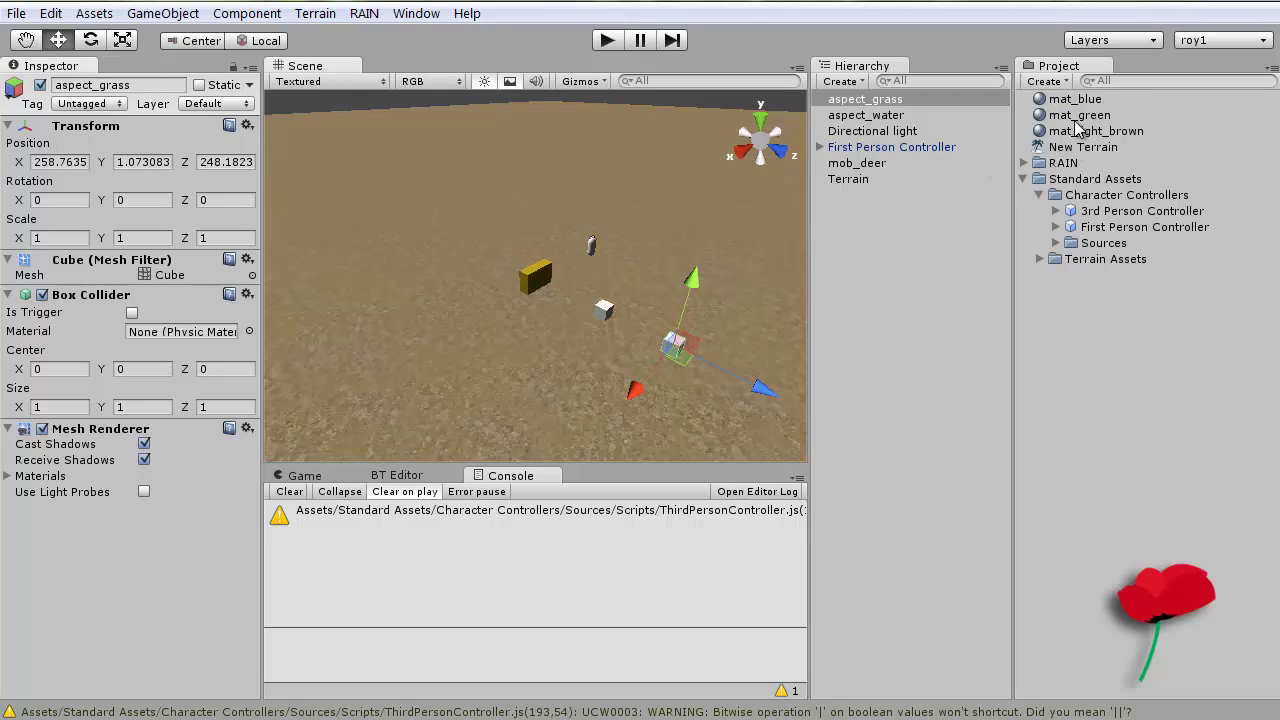
{"action": "left_click_drag", "start_coordinate": [1100, 118], "coordinate": [680, 347]}
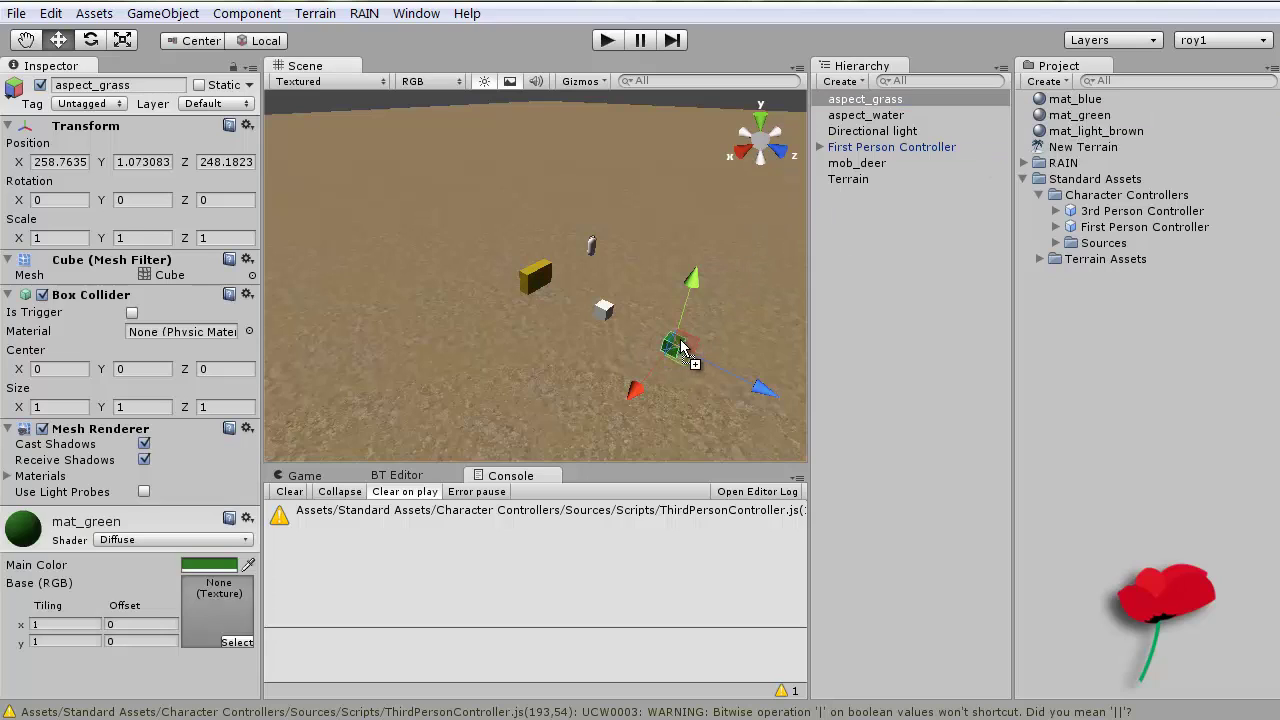
{"action": "left_click", "coordinate": [1083, 117]}
{"action": "left_click", "coordinate": [1078, 100]}
{"action": "left_click_drag", "start_coordinate": [1078, 100], "coordinate": [614, 296]}
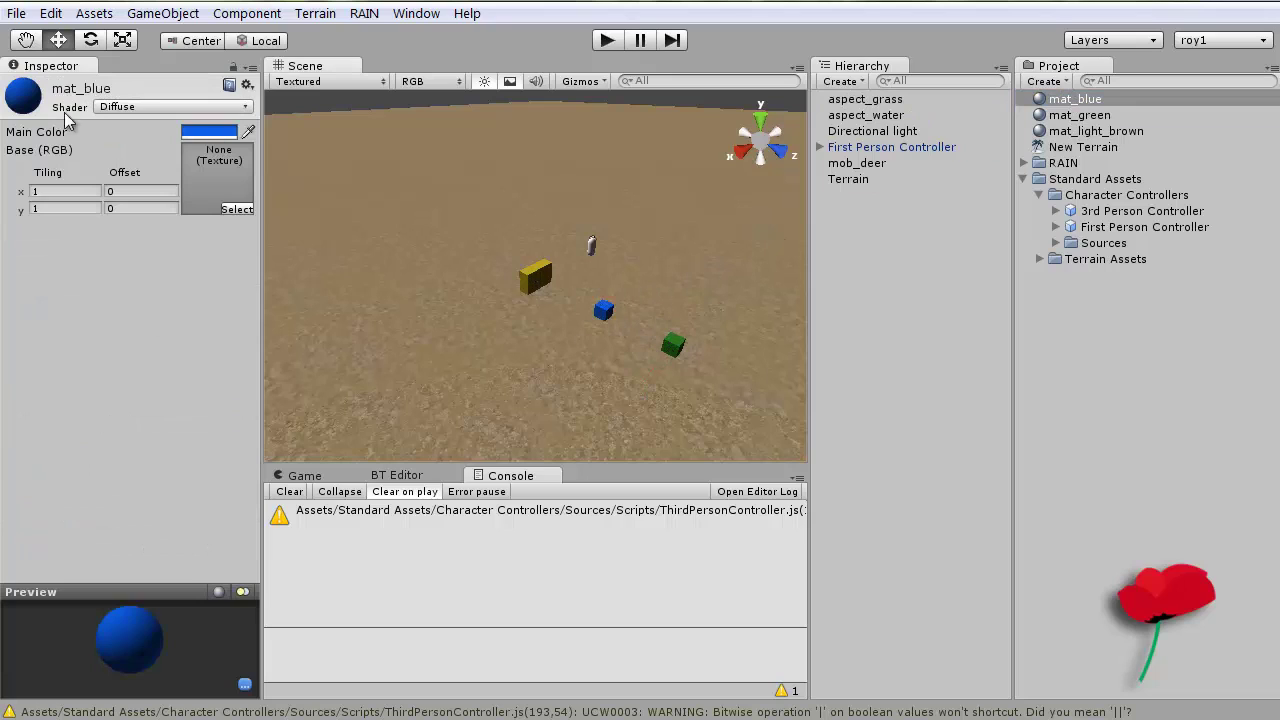
Move the aspect_water cube along X to about 249.8 and along Z to a spot behind the First Person Controller.
{"action": "left_click", "coordinate": [122, 40]}
{"action": "left_click", "coordinate": [604, 318]}
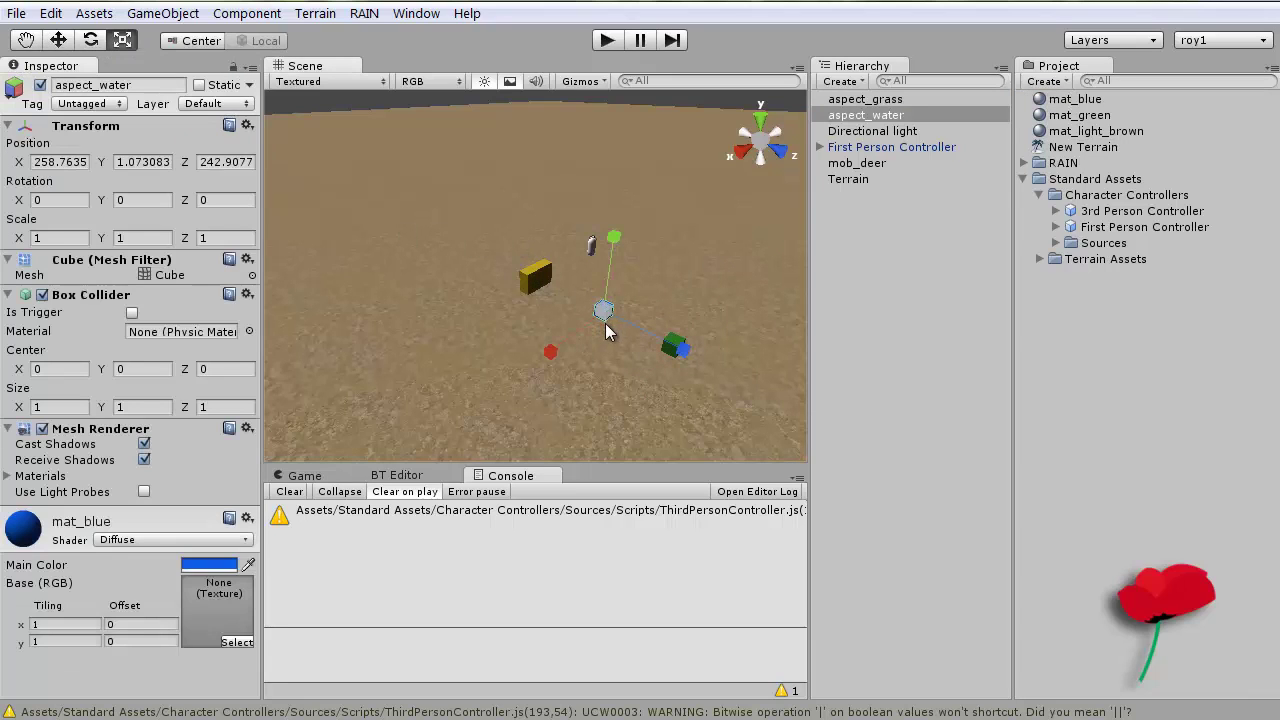
{"action": "left_click", "coordinate": [58, 40]}
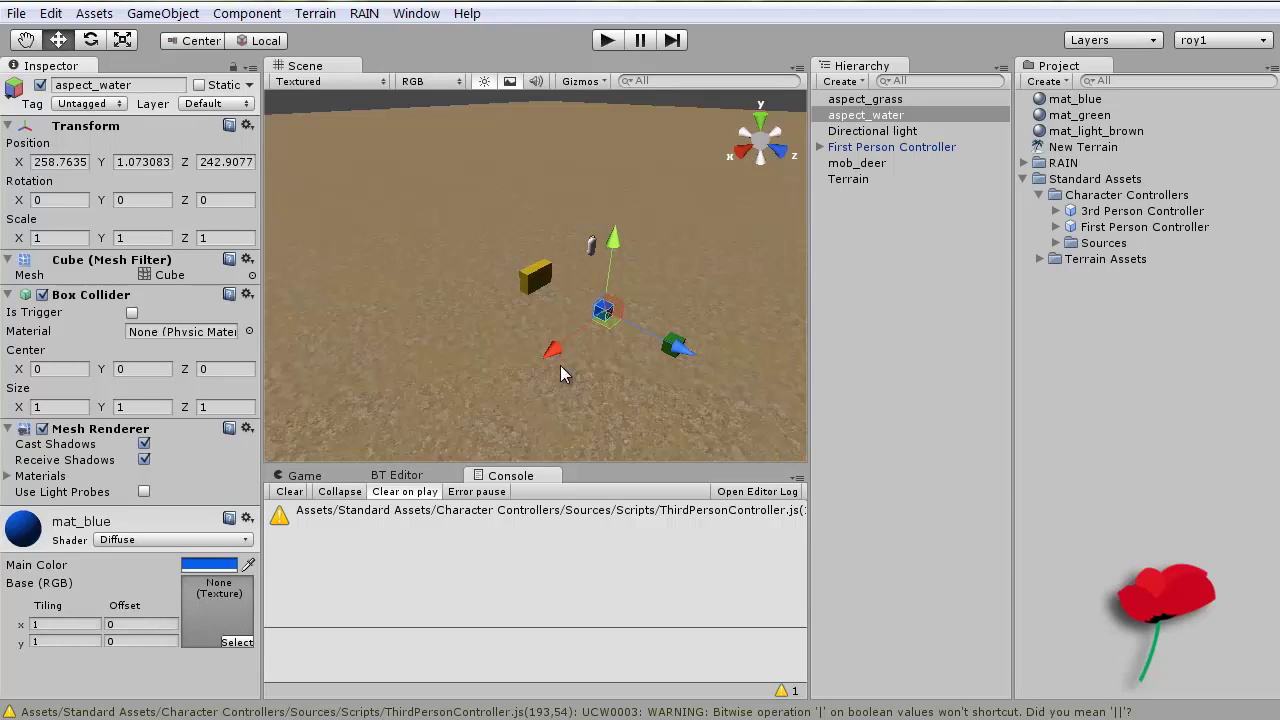
{"action": "left_click_drag", "start_coordinate": [558, 355], "coordinate": [722, 333]}
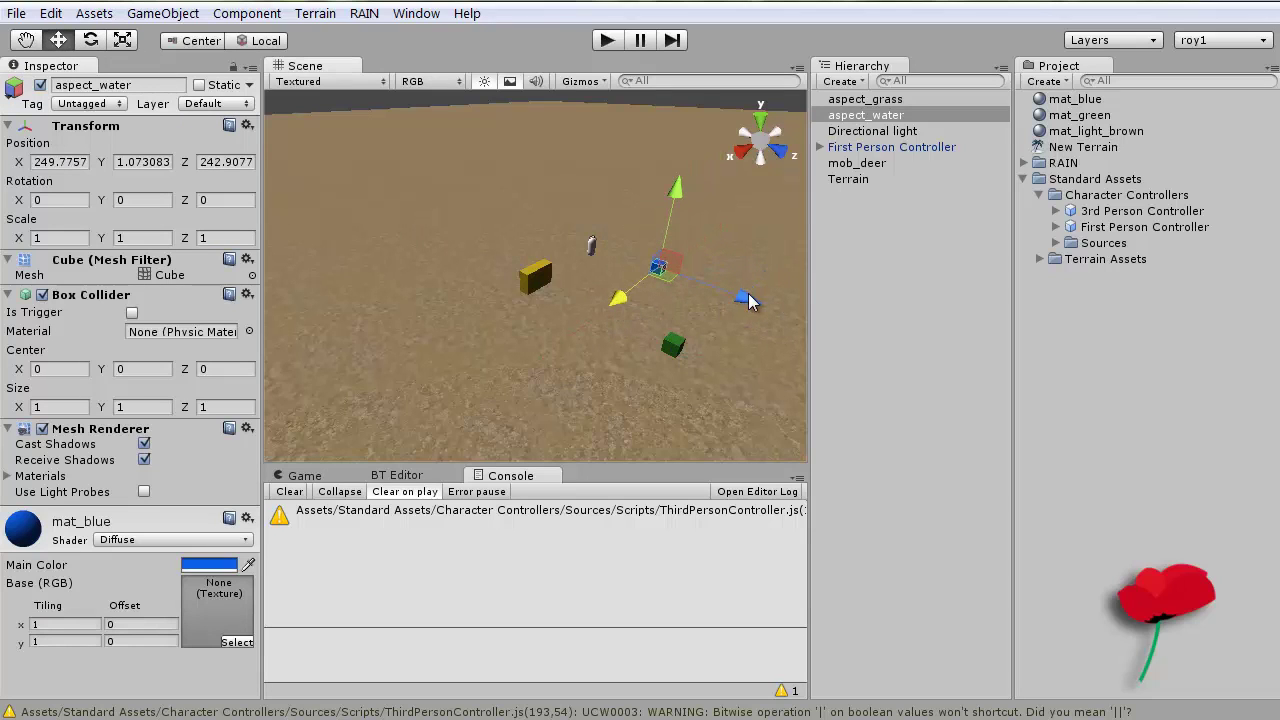
{"action": "left_click_drag", "start_coordinate": [750, 302], "coordinate": [617, 301]}
Move the aspect_grass cube along the X axis to about 246.5, away from mob_deer, and check the layout.
{"action": "left_click", "coordinate": [675, 346]}
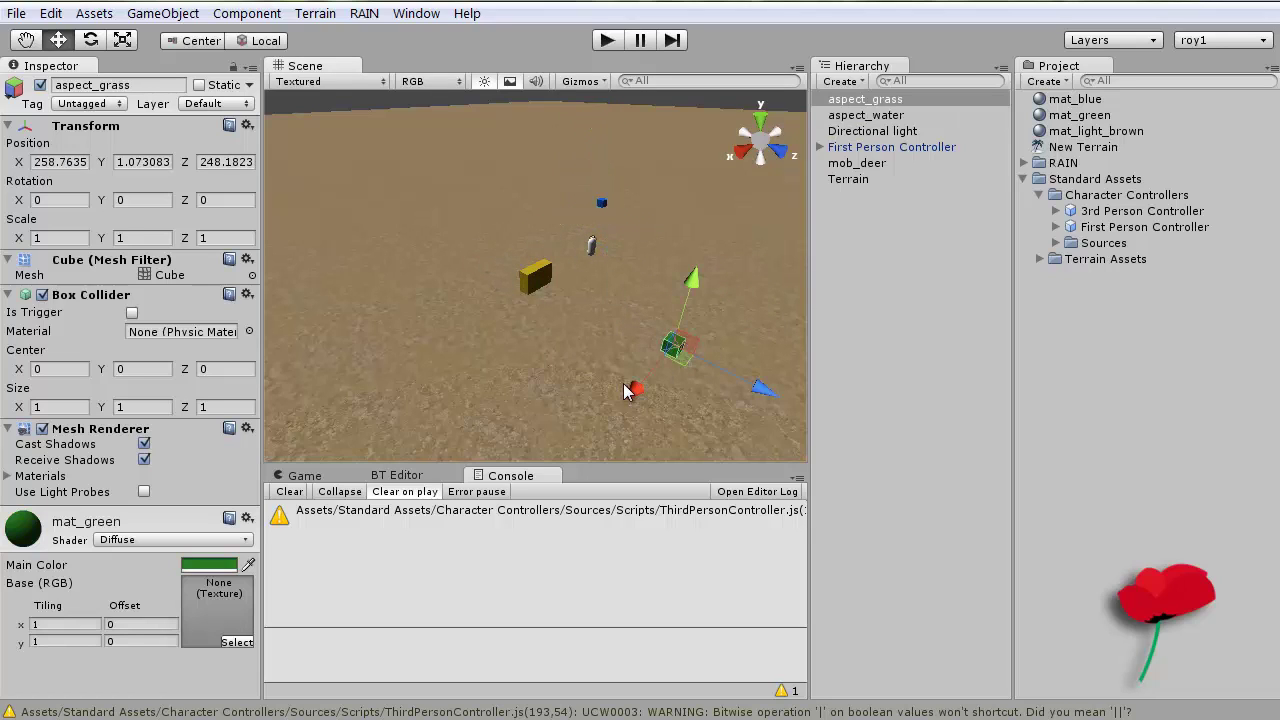
{"action": "left_click_drag", "start_coordinate": [635, 389], "coordinate": [691, 358]}
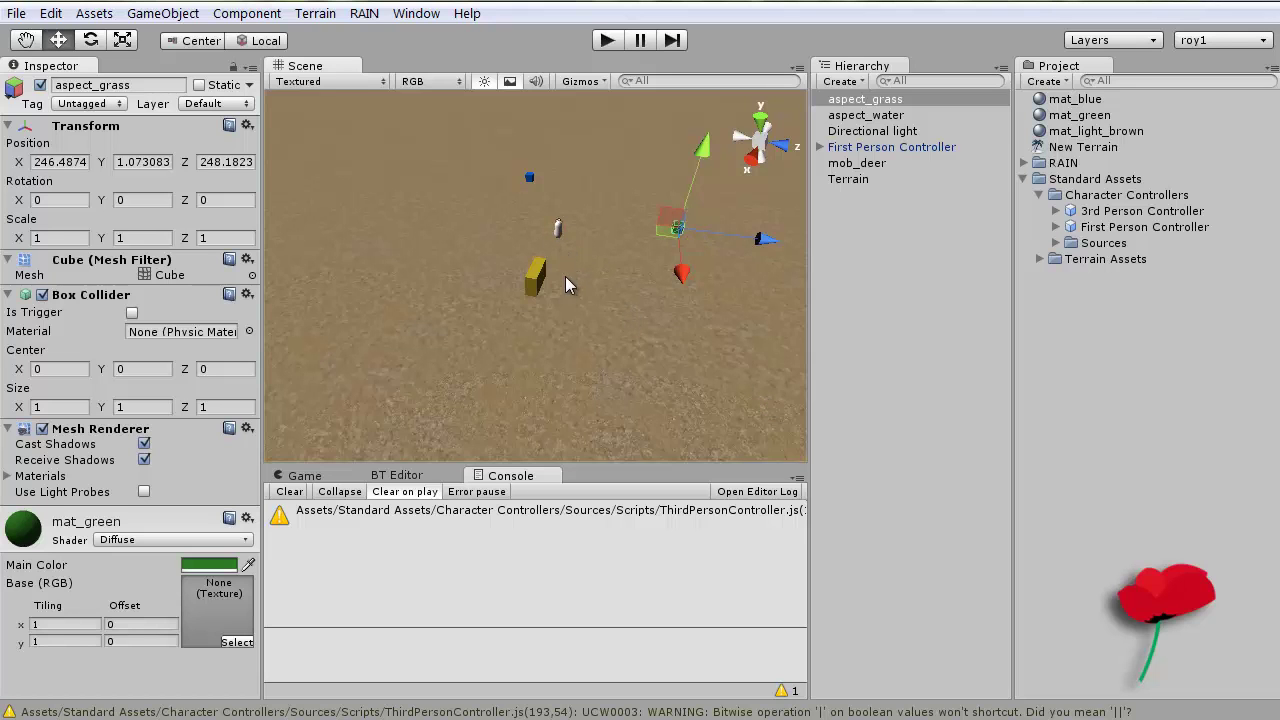
{"action": "left_click_drag", "start_coordinate": [565, 276], "coordinate": [374, 248], "text": "alt"}
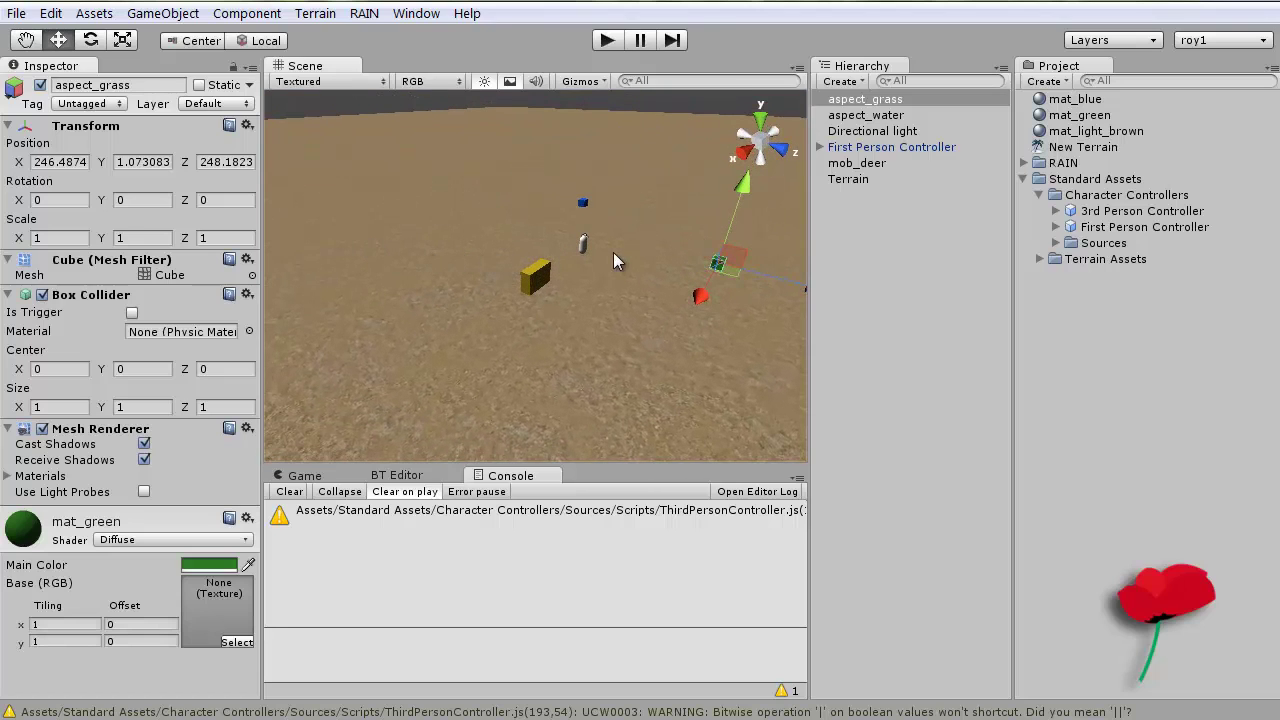
{"action": "left_click_drag", "start_coordinate": [563, 314], "coordinate": [455, 270], "text": "alt"}
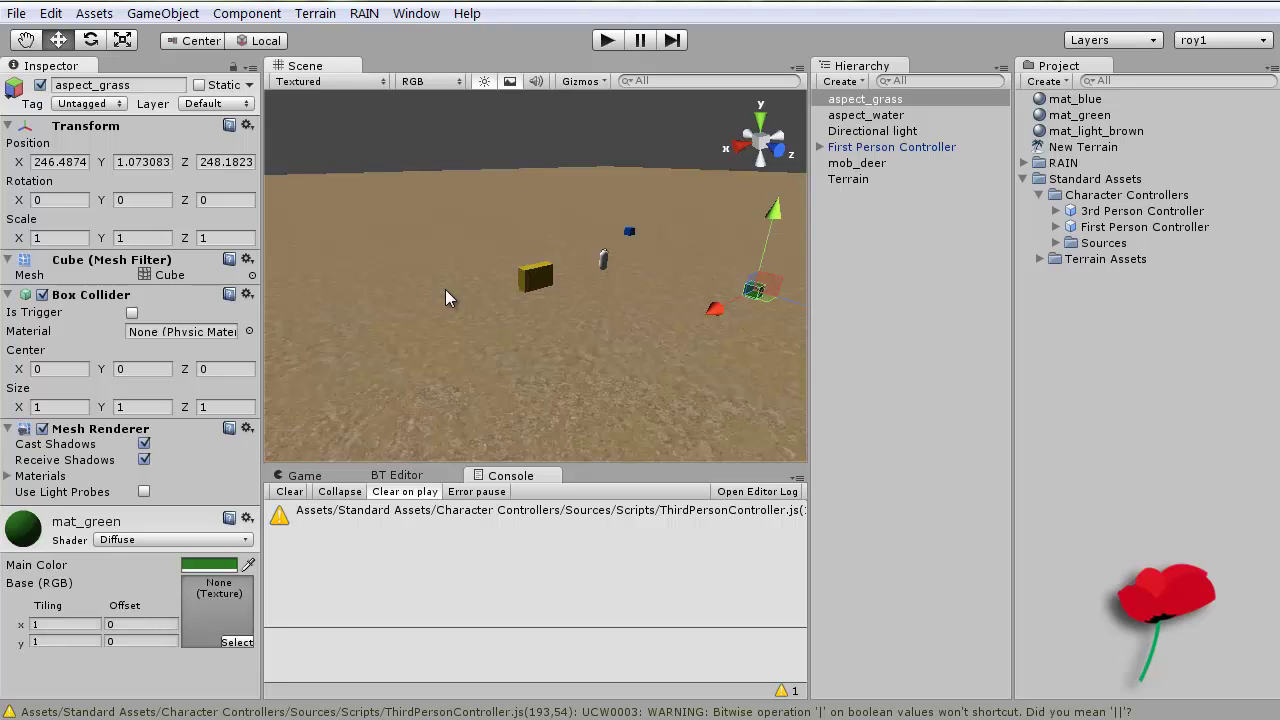
Save the scene as scene1 in the rain1v4 project's Assets folder and save the project.
{"action": "left_click", "coordinate": [16, 14]}
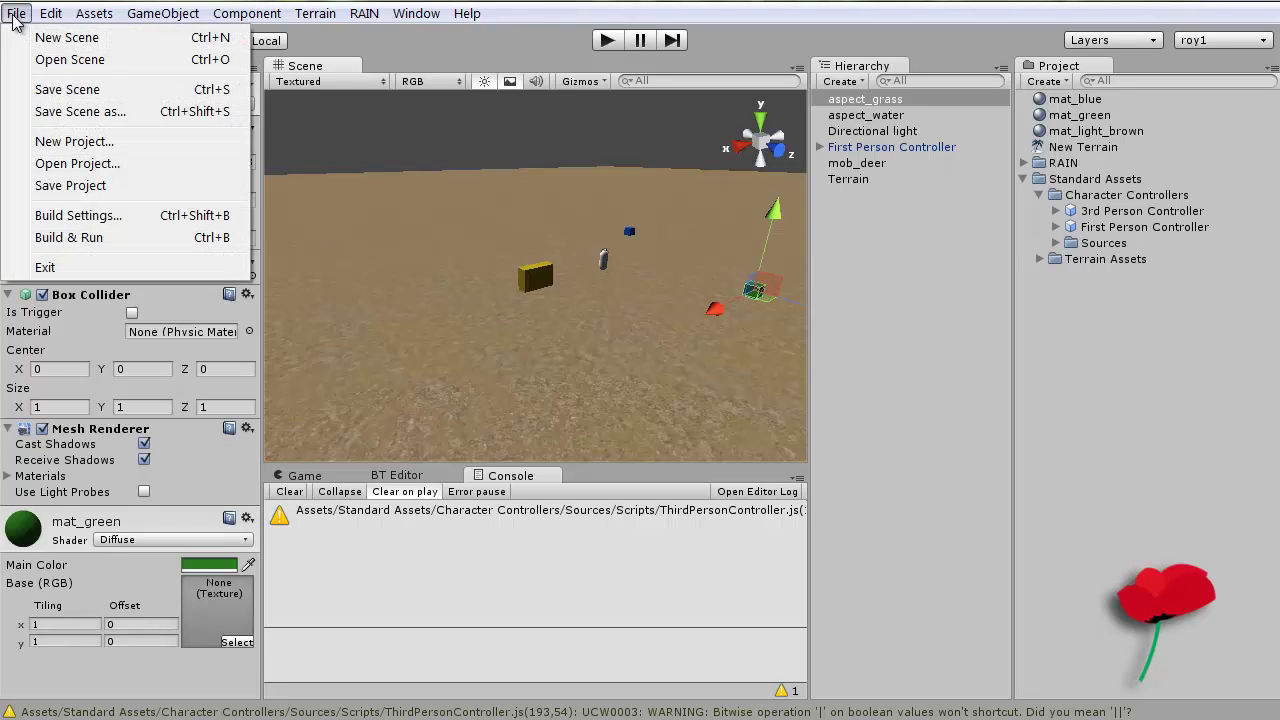
{"action": "left_click", "coordinate": [65, 89]}
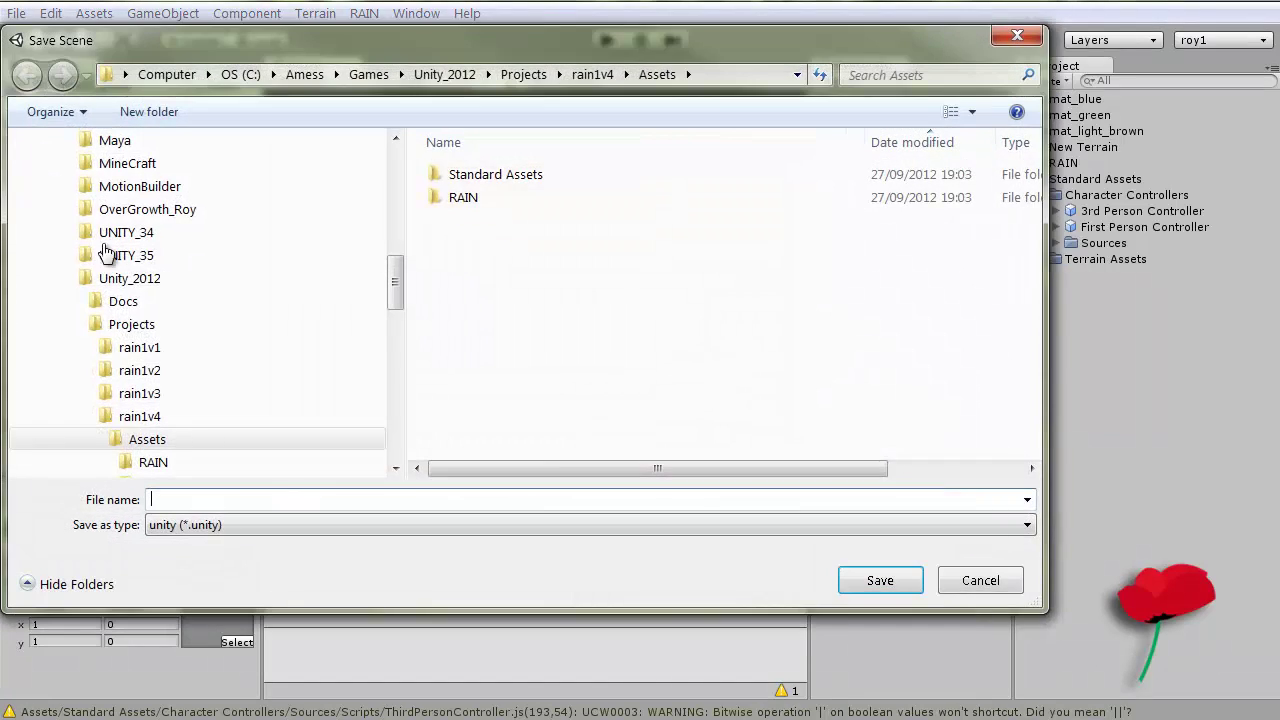
{"action": "type", "text": "sc"}
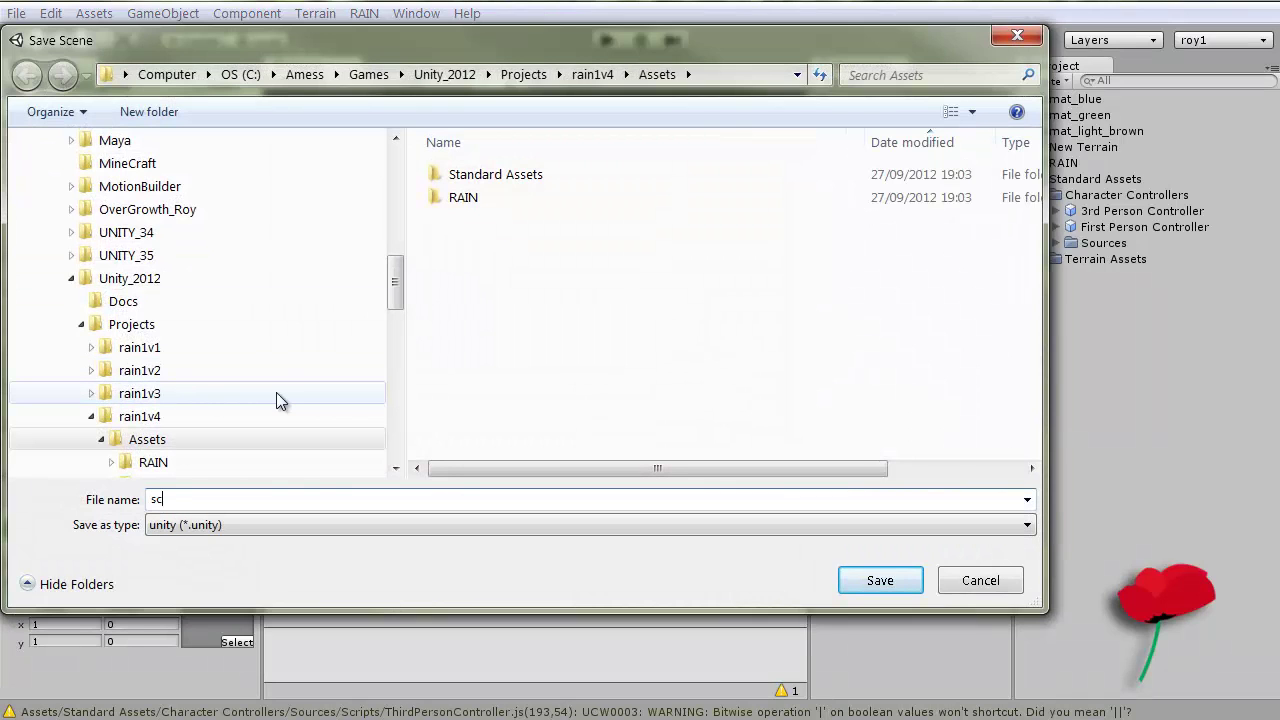
{"action": "type", "text": "ene1"}
{"action": "key", "text": "Return"}
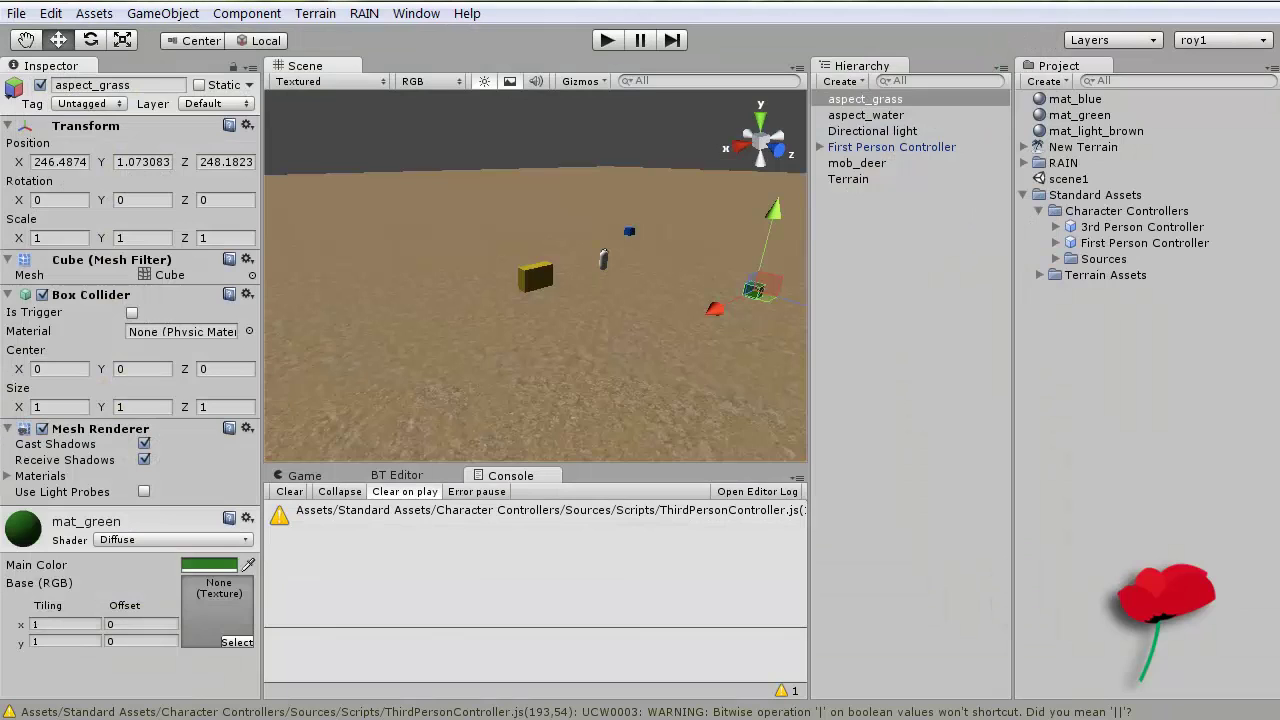
{"action": "left_click", "coordinate": [17, 14]}
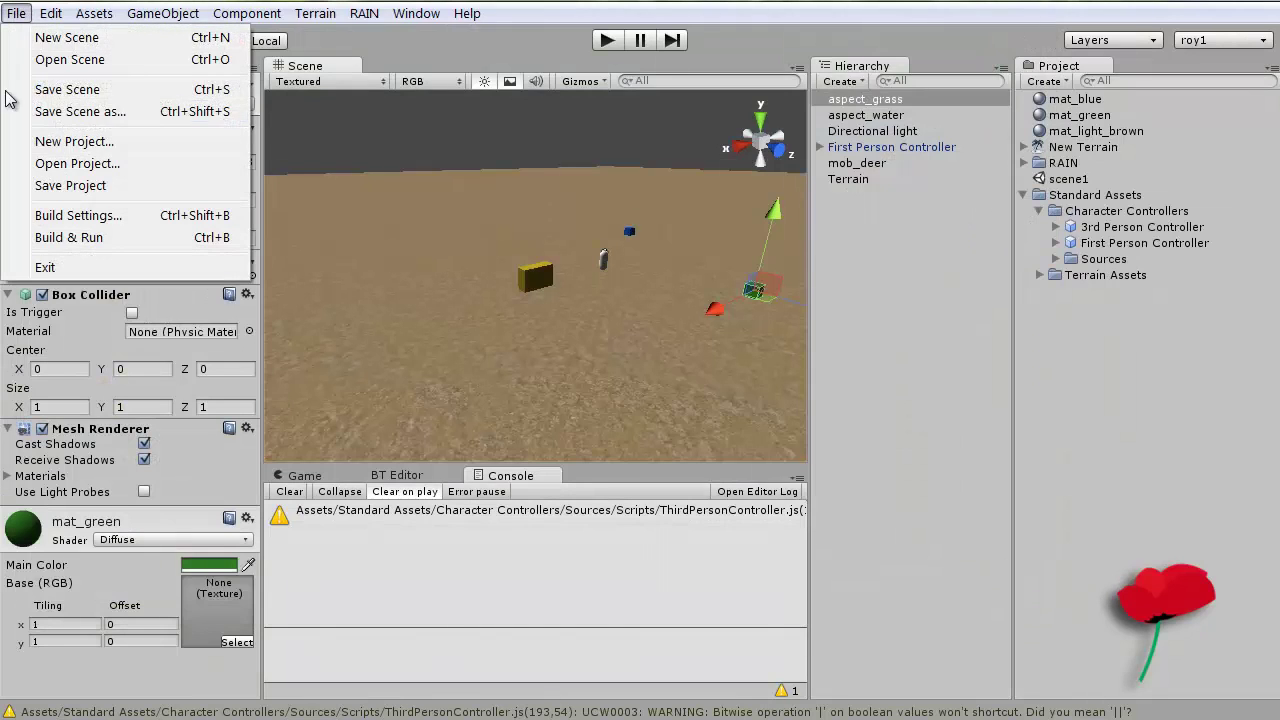
{"action": "left_click", "coordinate": [104, 186]}
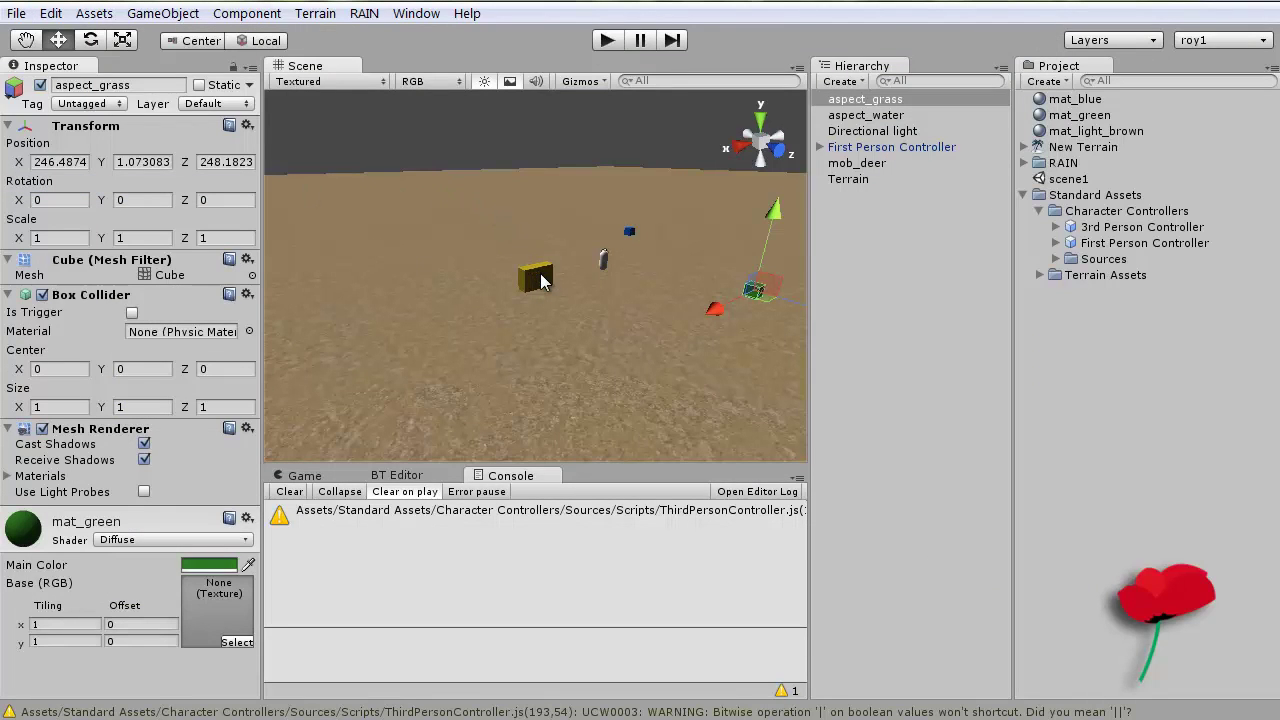